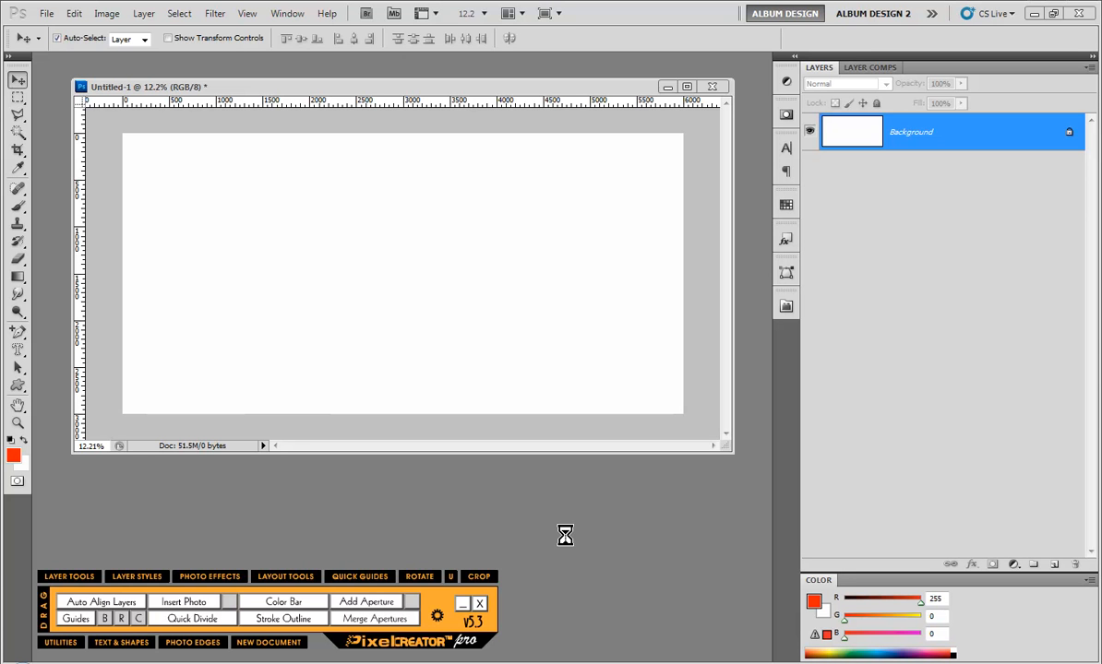
Select a rectangular area in the left half of the page and turn it into an image box with Add Aperture
{"action": "left_click", "coordinate": [16, 97]}
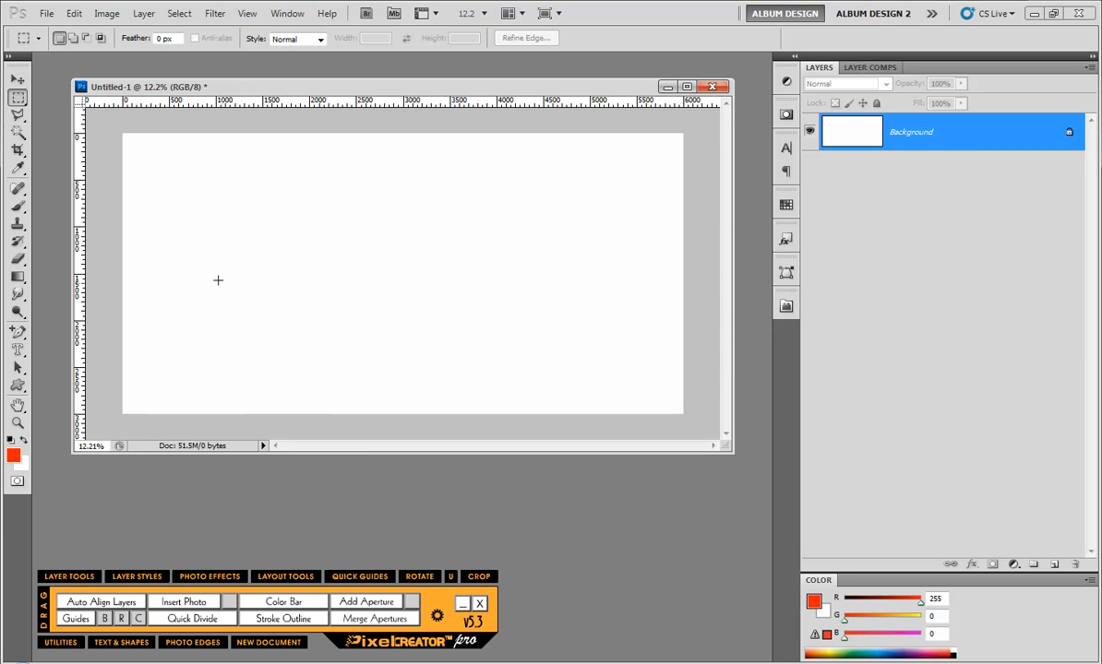
{"action": "left_click_drag", "start_coordinate": [171, 189], "coordinate": [301, 336]}
{"action": "left_click", "coordinate": [399, 606]}
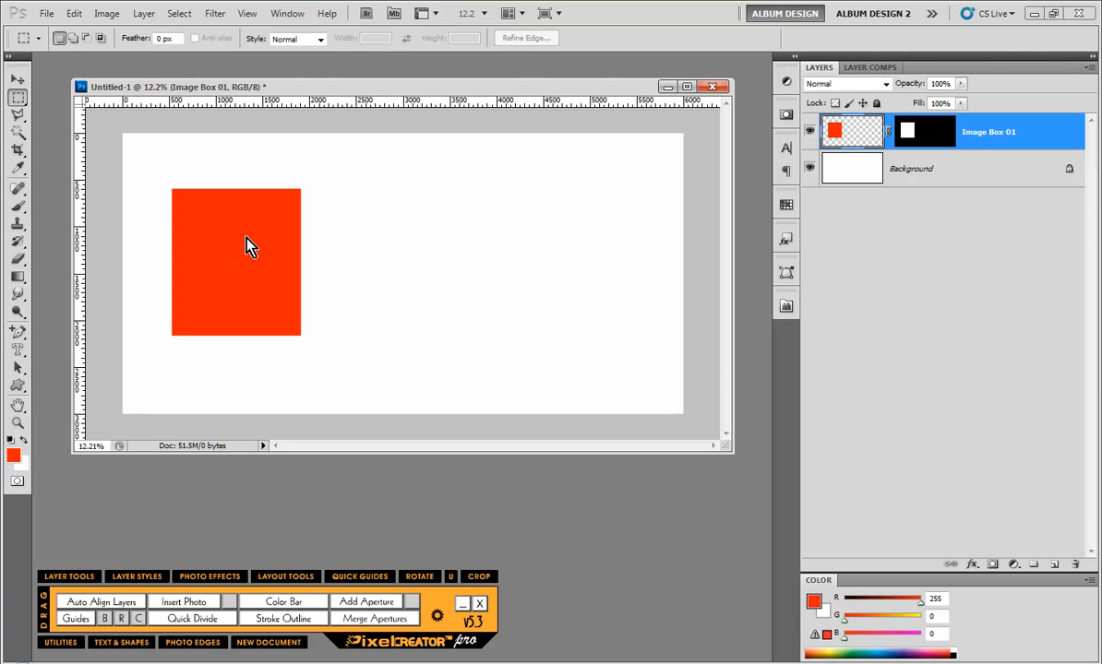
Duplicate the image box twice to form an evenly spaced row of three, and shift the whole row slightly down and right
{"action": "left_click", "coordinate": [18, 79]}
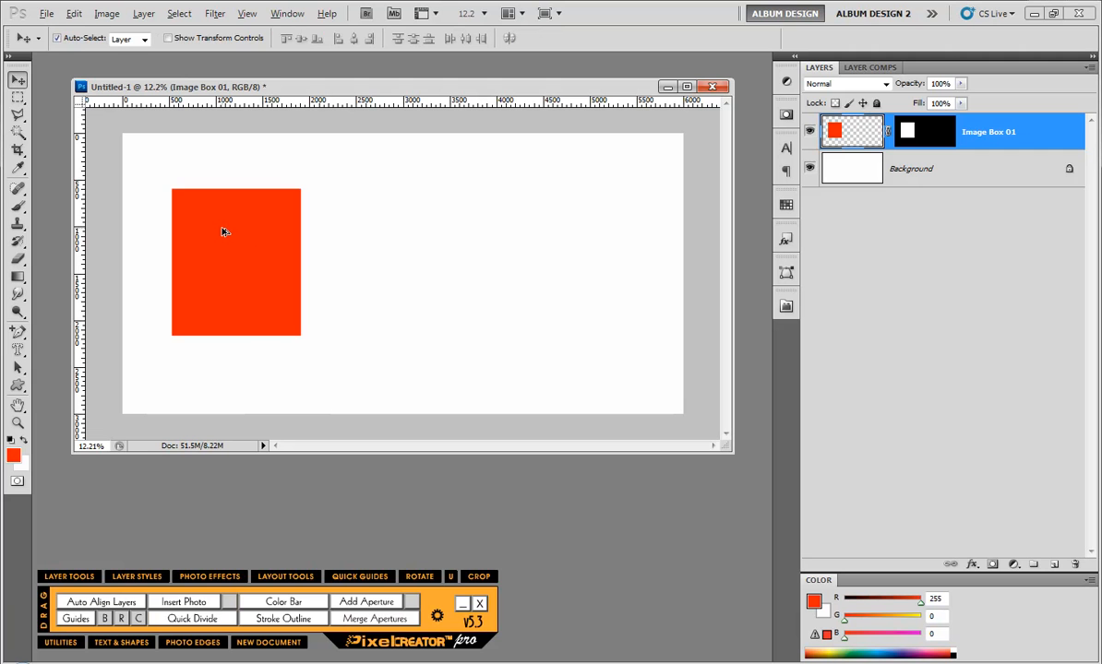
{"action": "left_click_drag", "start_coordinate": [224, 229], "coordinate": [496, 239]}
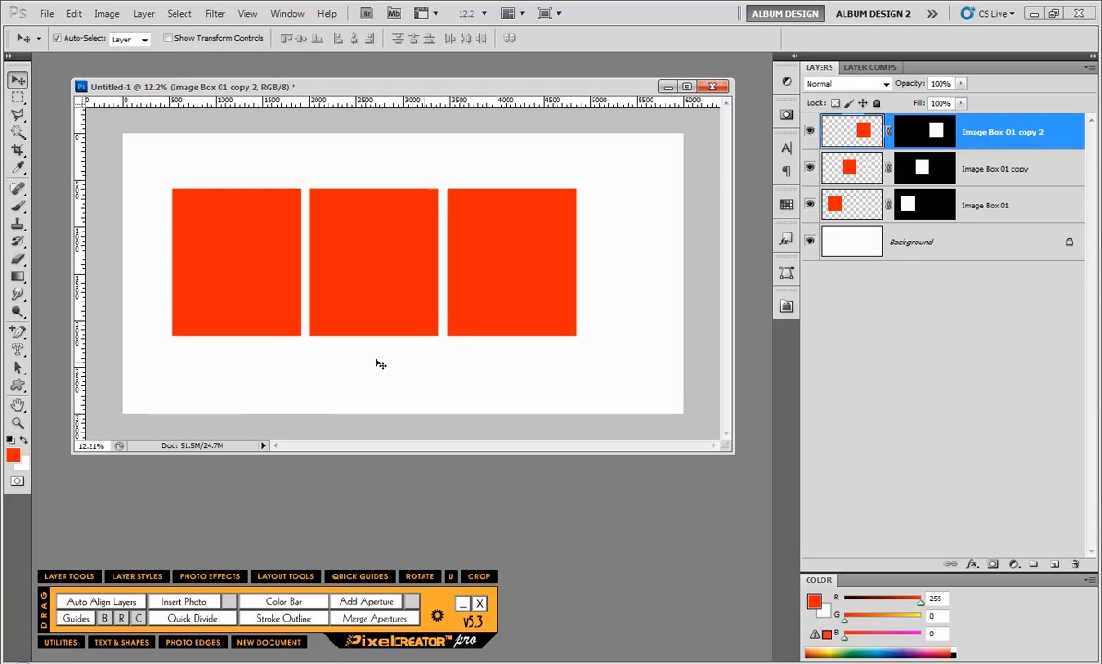
{"action": "left_click_drag", "start_coordinate": [591, 369], "coordinate": [277, 241]}
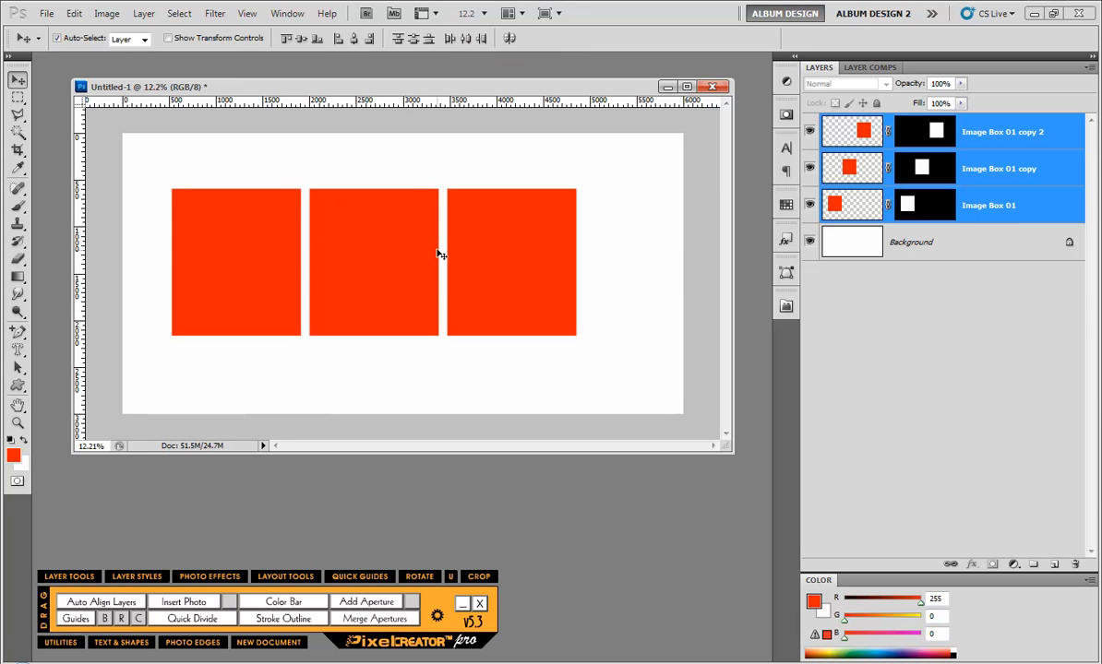
{"action": "left_click_drag", "start_coordinate": [244, 374], "coordinate": [493, 295]}
{"action": "left_click_drag", "start_coordinate": [514, 267], "coordinate": [526, 276]}
{"action": "left_click", "coordinate": [533, 176]}
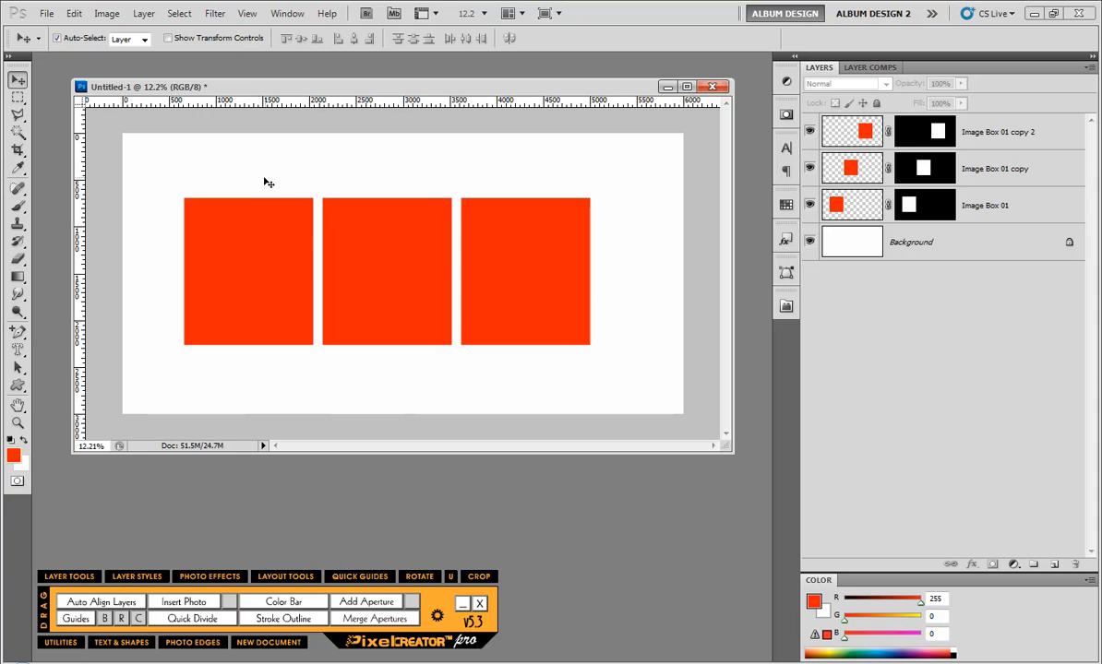
Combine the three image boxes with Merge Apertures without converting to vector masks, and delete the merged layer
{"action": "left_click_drag", "start_coordinate": [232, 173], "coordinate": [492, 267]}
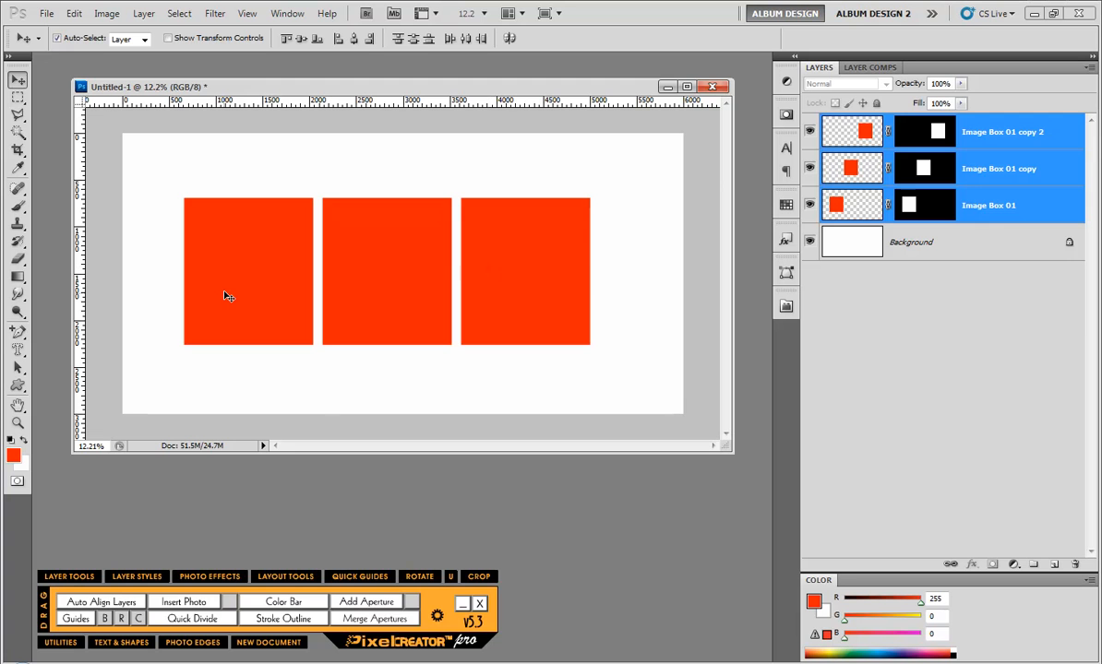
{"action": "left_click", "coordinate": [407, 625]}
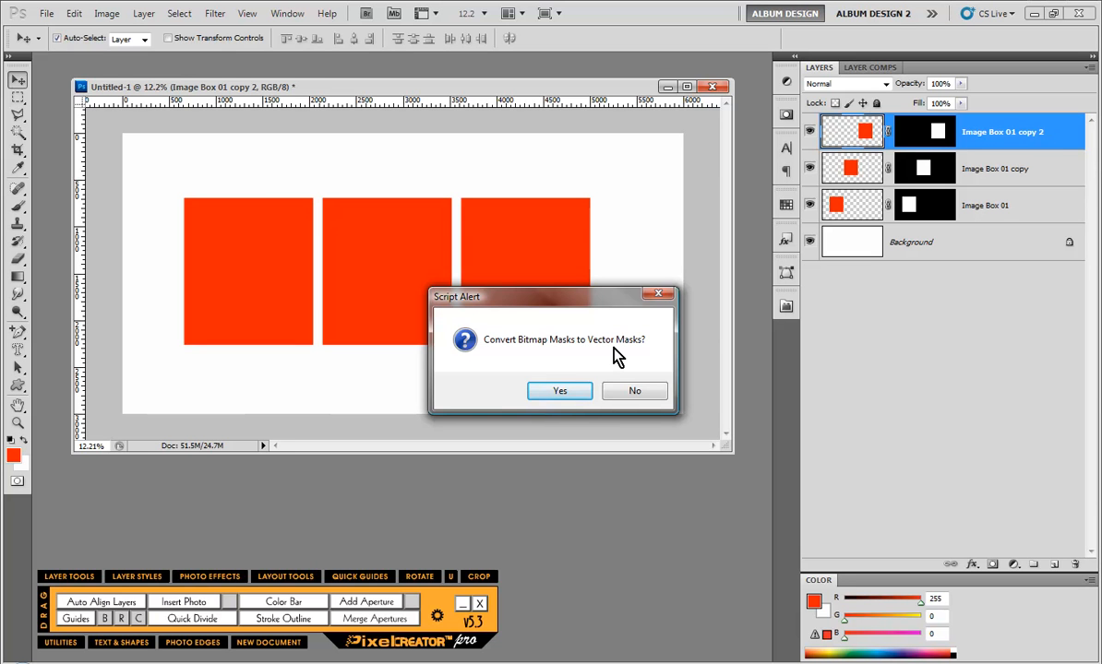
{"action": "left_click", "coordinate": [631, 391]}
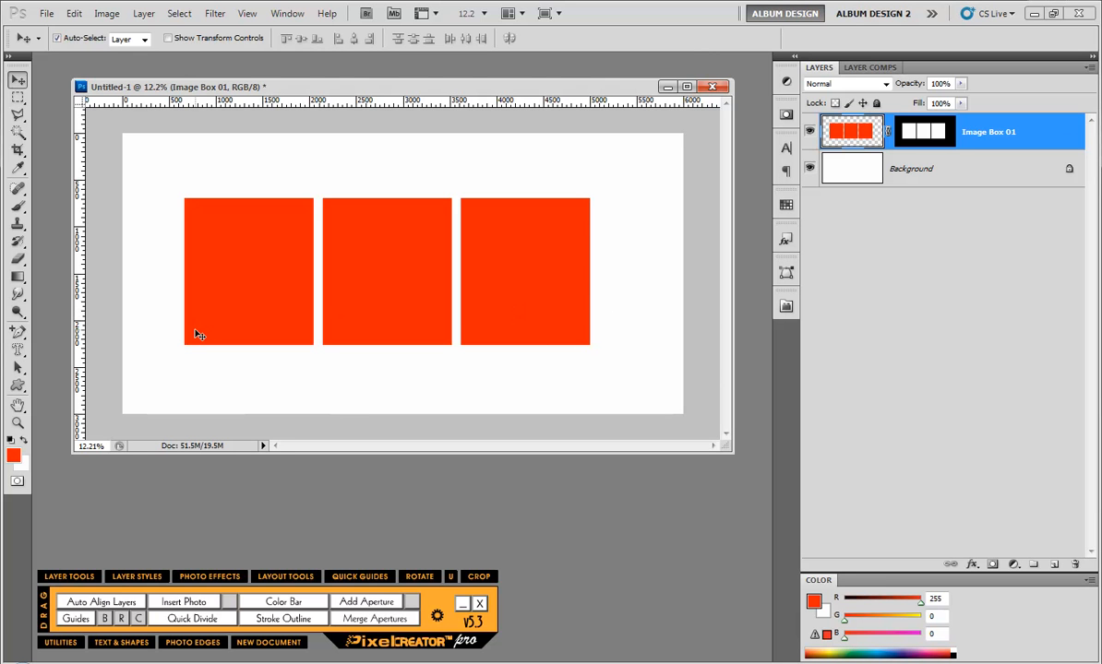
{"action": "left_click_drag", "start_coordinate": [160, 194], "coordinate": [411, 302]}
{"action": "key", "text": "Delete"}
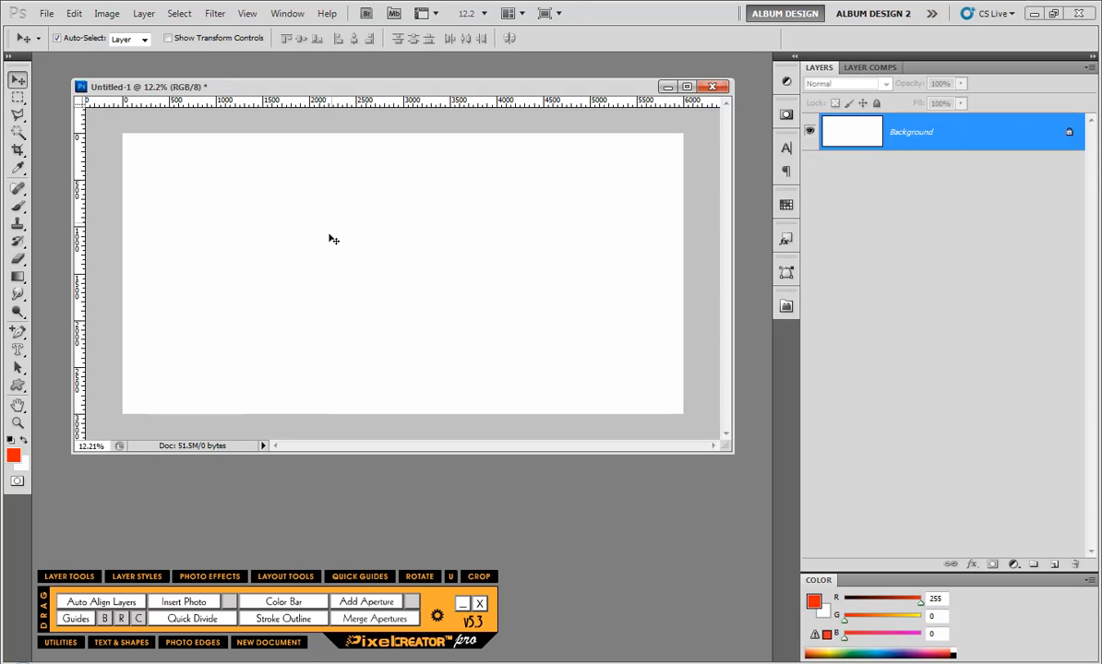
Use Quick Divide on a selection in the page's right half to create a 3 by 3 image box grid with .25in spacing and guidelines
{"action": "left_click", "coordinate": [17, 97]}
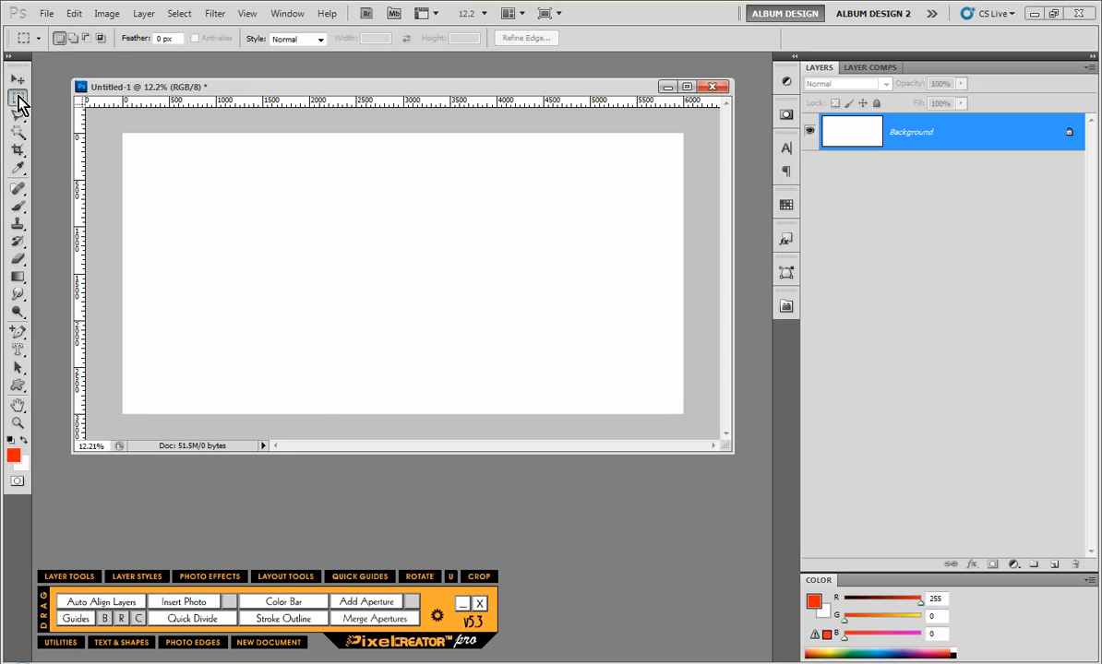
{"action": "mouse_move", "coordinate": [406, 165]}
{"action": "left_mouse_down"}
{"action": "mouse_move", "coordinate": [610, 376]}
{"action": "mouse_move", "coordinate": [640, 385]}
{"action": "left_mouse_up"}
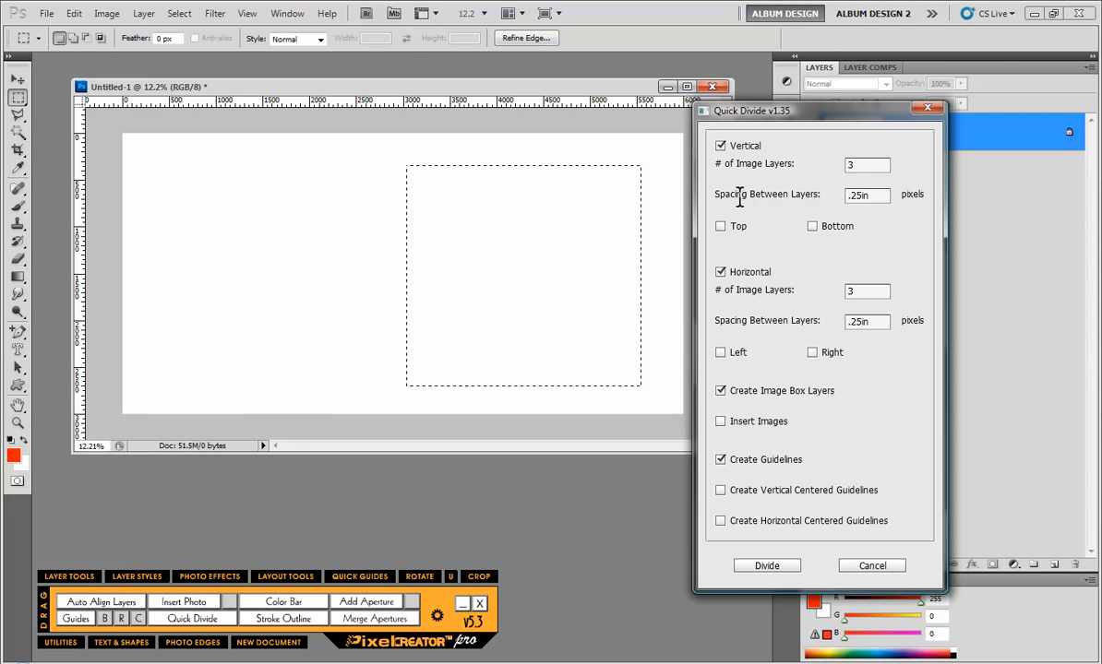
{"action": "left_click", "coordinate": [850, 166]}
{"action": "type", "text": "3"}
{"action": "left_click", "coordinate": [739, 565]}
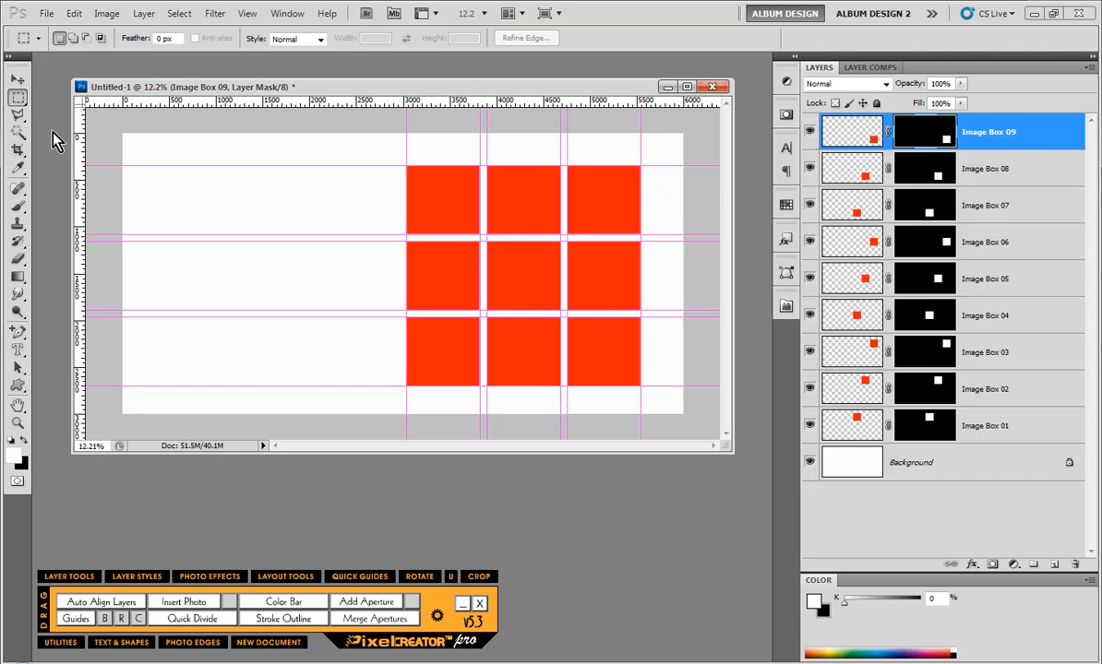
Delete the top-middle, center and middle-right image boxes from the grid
{"action": "left_click", "coordinate": [18, 79]}
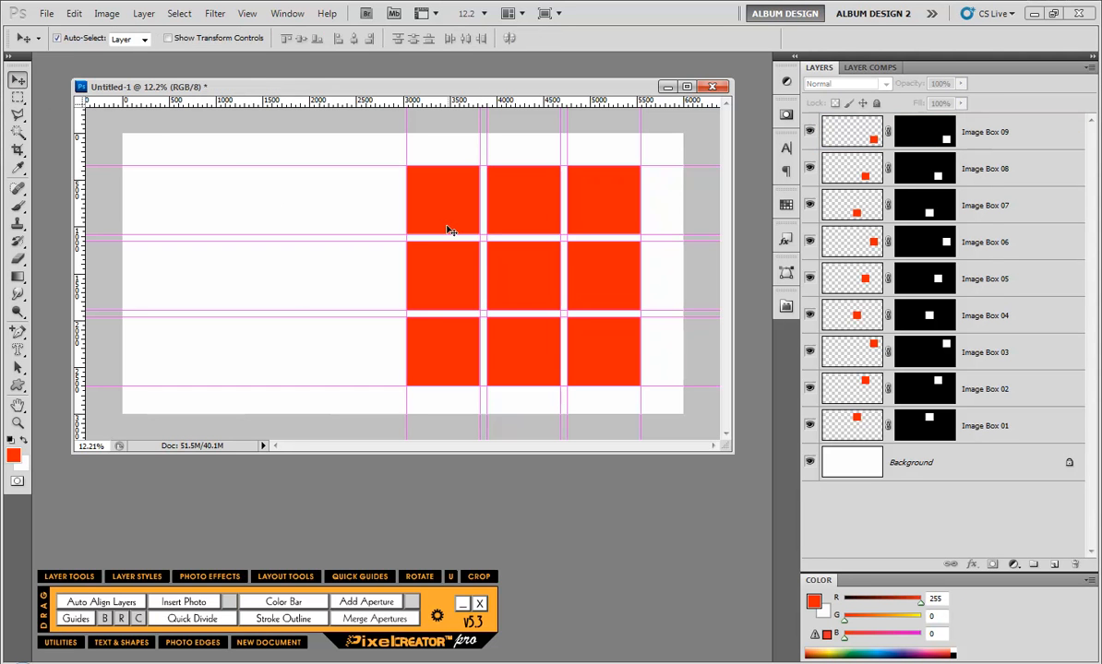
{"action": "left_click", "coordinate": [523, 210]}
{"action": "key", "text": "Delete"}
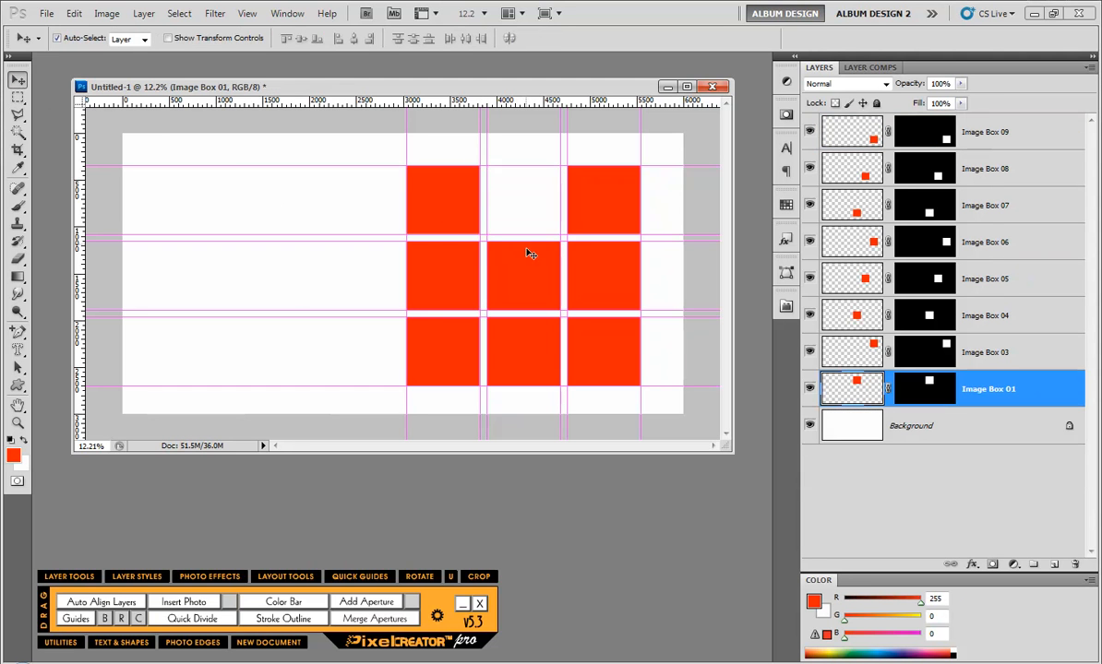
{"action": "left_click", "coordinate": [529, 251]}
{"action": "key", "text": "Delete"}
{"action": "left_click", "coordinate": [590, 263]}
{"action": "key", "text": "Delete"}
Enlarge the top-right image box with Free Transform to fill the emptied 2 by 2 area, and hide the guides
{"action": "left_click", "coordinate": [588, 226]}
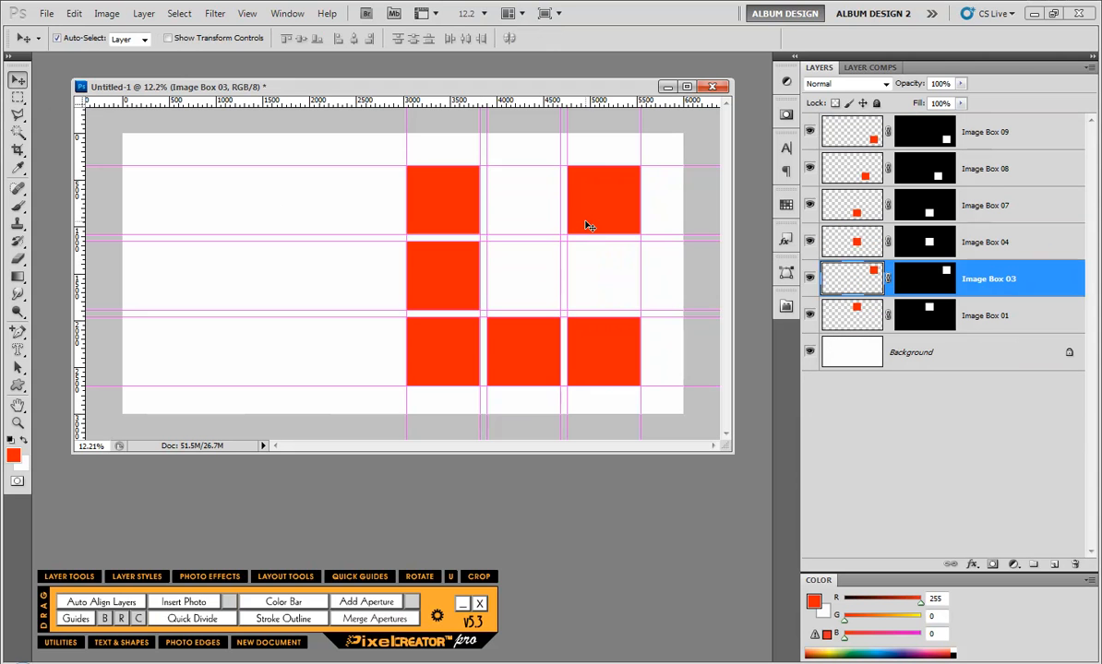
{"action": "key", "text": "ctrl+t"}
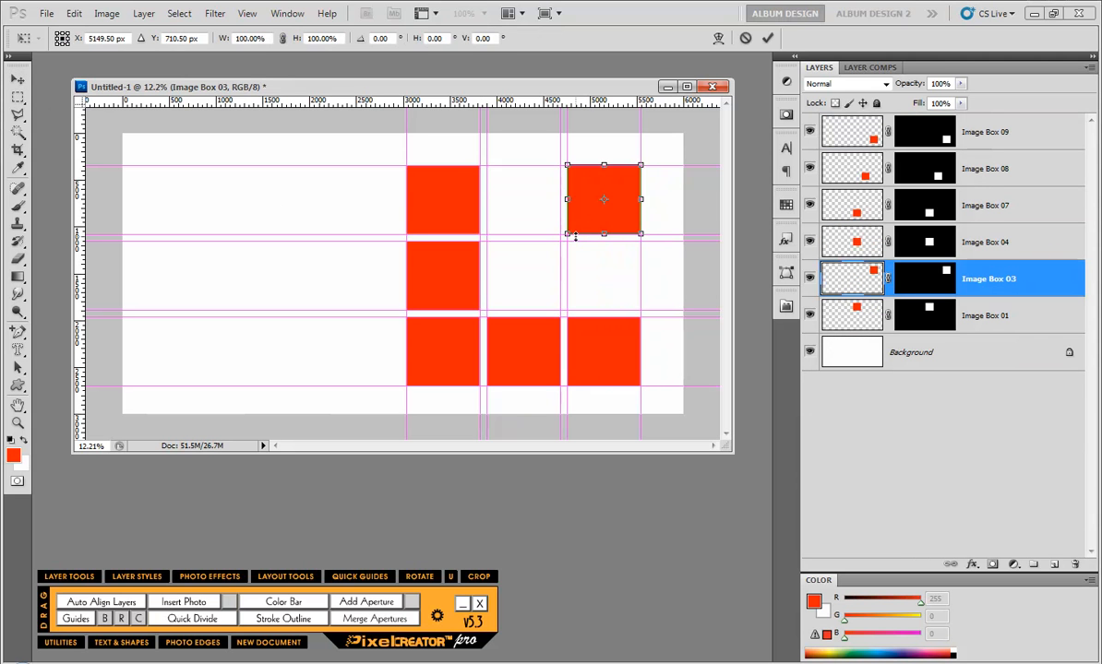
{"action": "left_click_drag", "start_coordinate": [567, 236], "coordinate": [486, 309]}
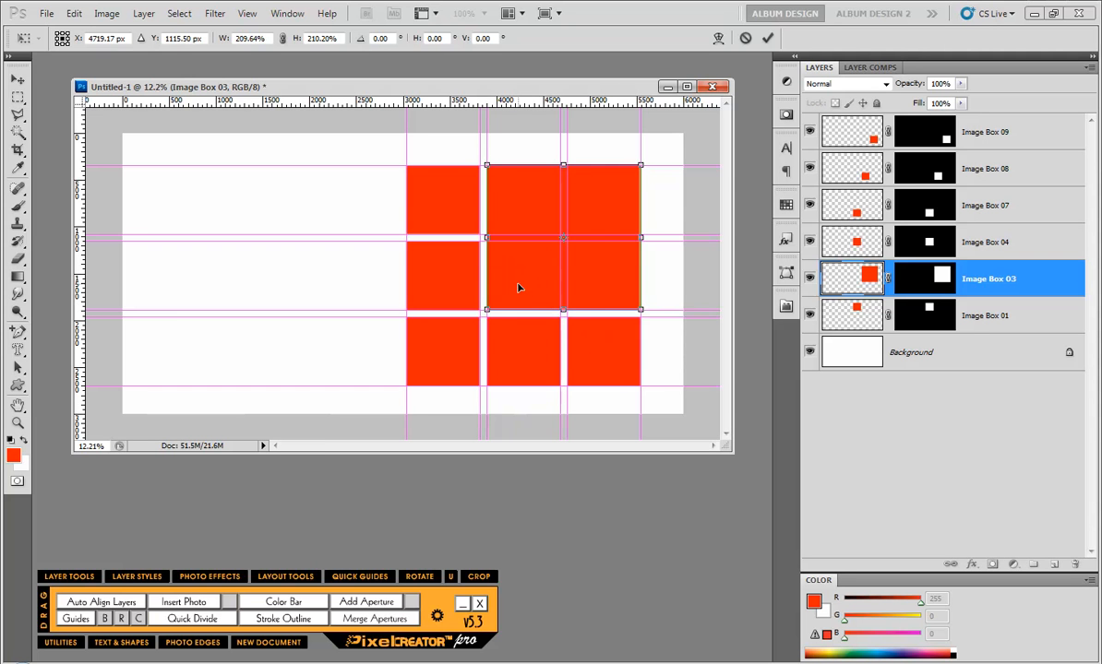
{"action": "key", "text": "Return"}
{"action": "key", "text": "ctrl+semicolon"}
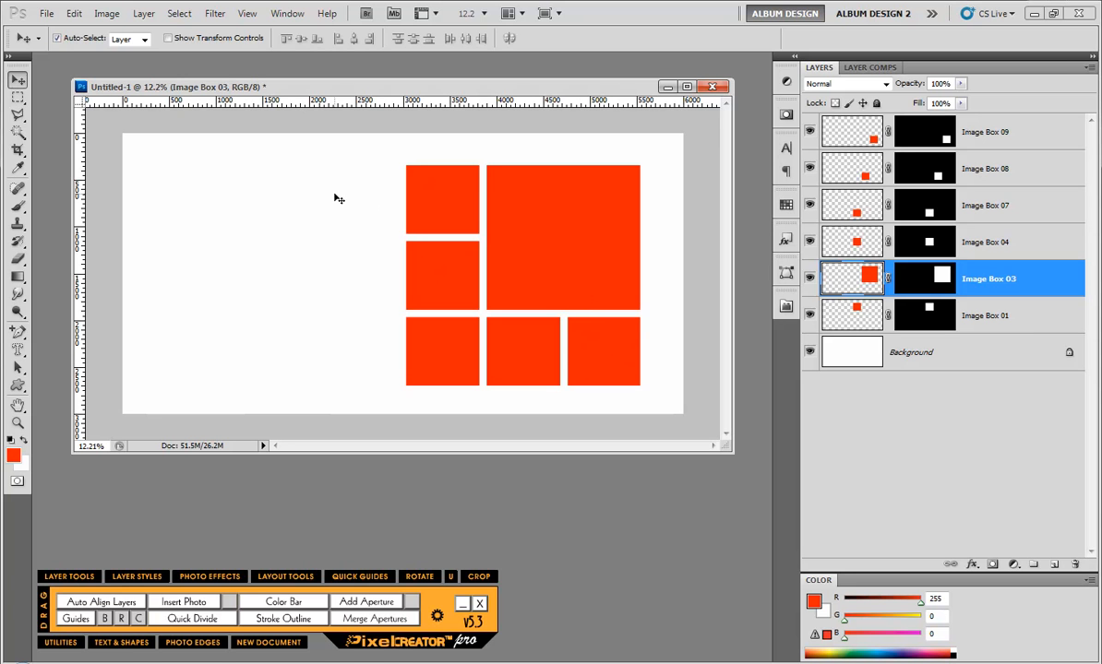
Select all six image boxes with Auto-Select set to Layer and combine them with Merge Apertures, converting the bitmap masks to vector masks
{"action": "left_click", "coordinate": [362, 178]}
{"action": "left_click_drag", "start_coordinate": [367, 173], "coordinate": [592, 364]}
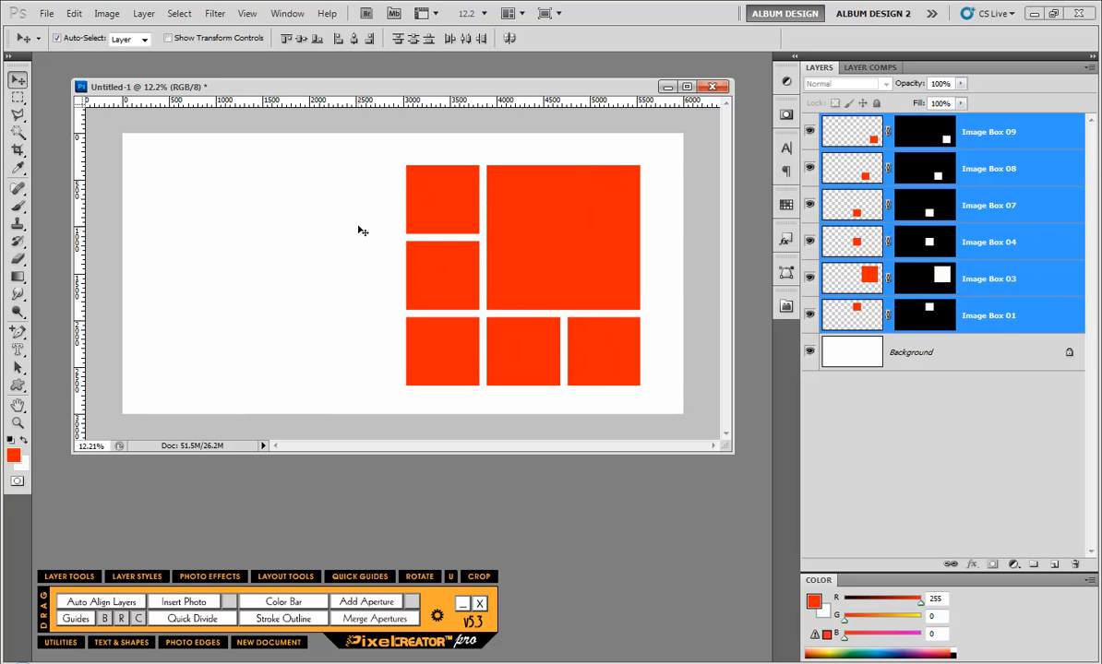
{"action": "left_click", "coordinate": [334, 191]}
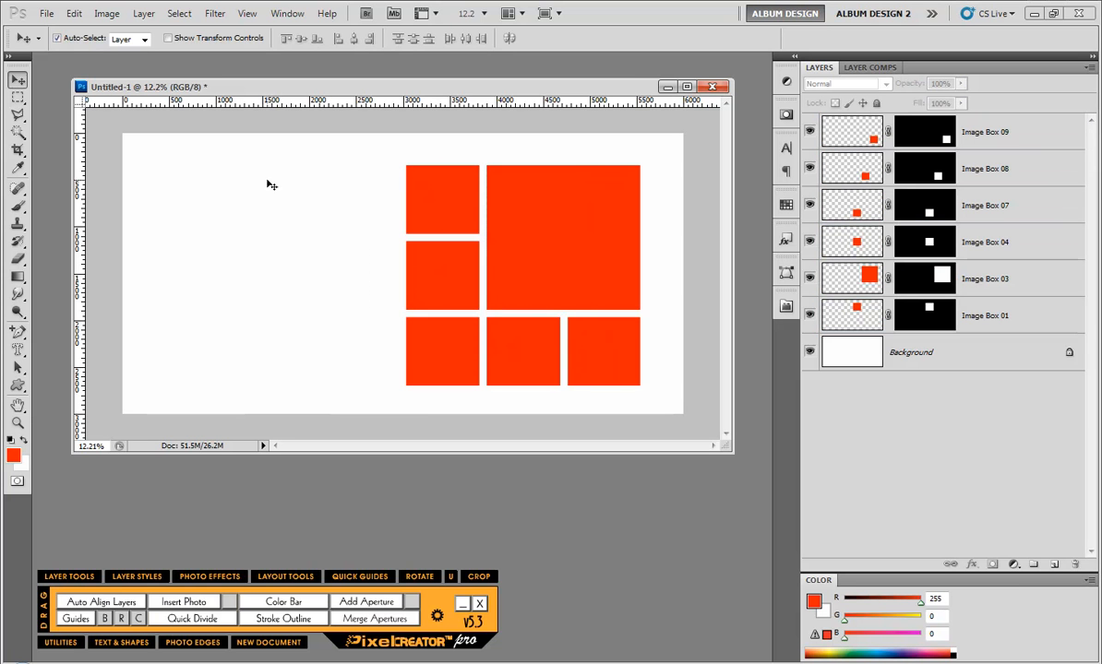
{"action": "left_click_drag", "start_coordinate": [163, 181], "coordinate": [582, 365]}
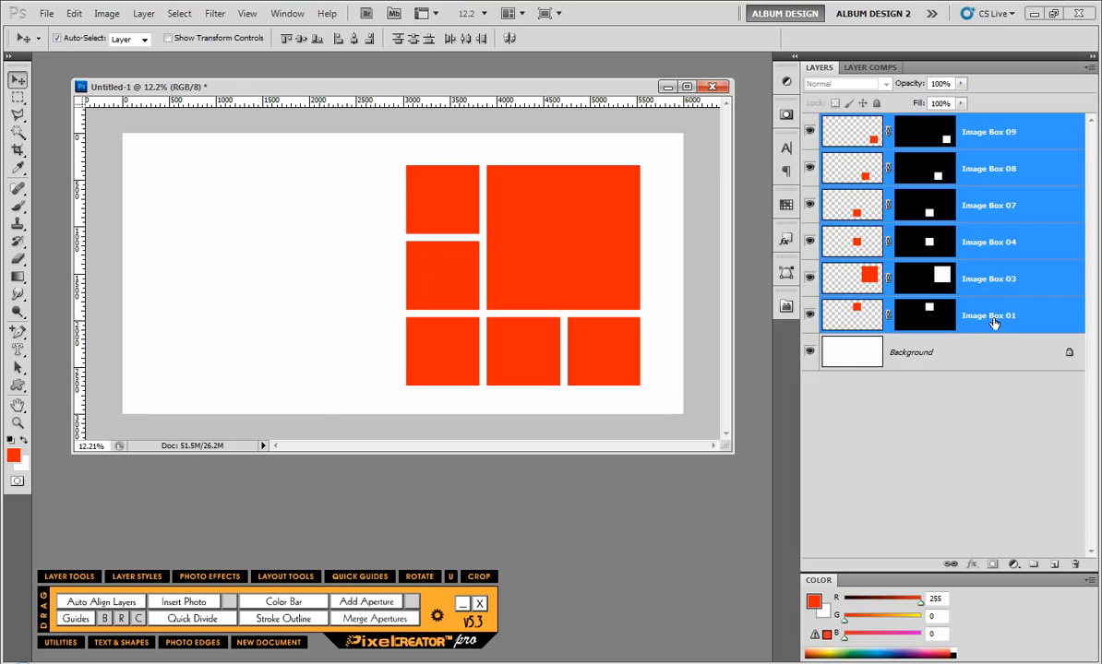
{"action": "left_click", "coordinate": [255, 222]}
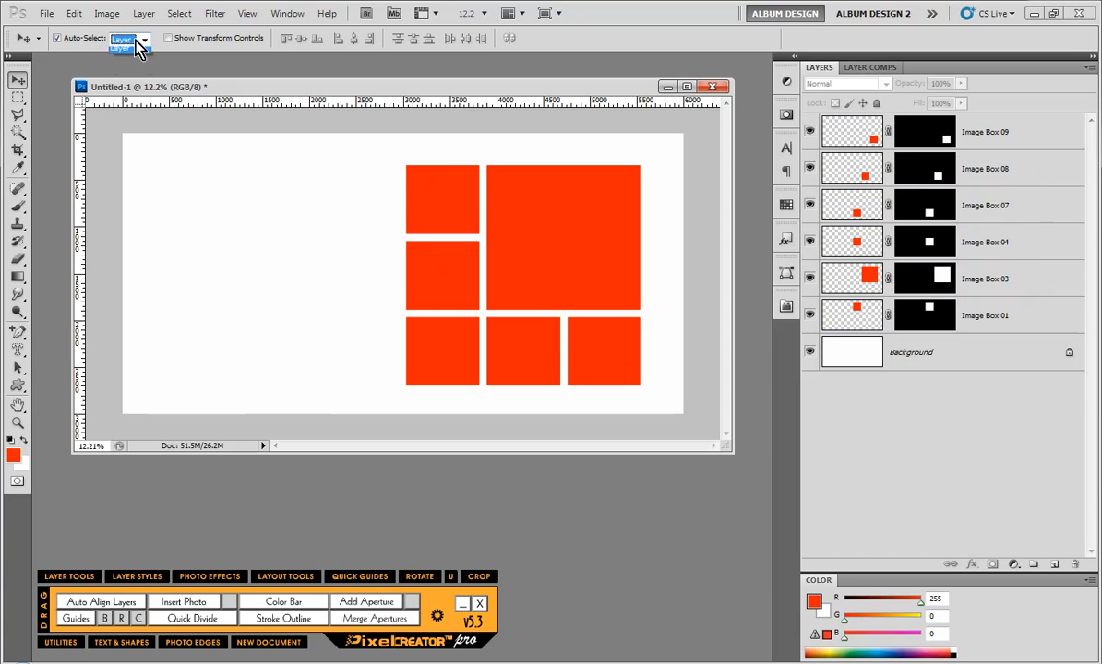
{"action": "left_click", "coordinate": [128, 39]}
{"action": "left_click", "coordinate": [121, 65]}
{"action": "left_click_drag", "start_coordinate": [261, 202], "coordinate": [590, 349]}
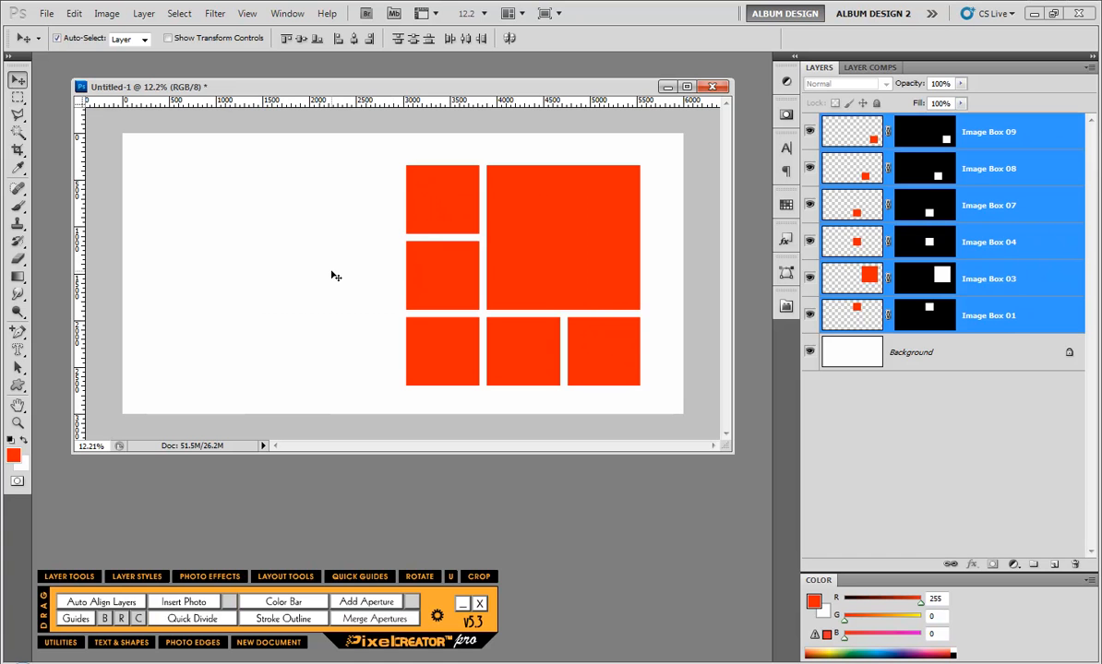
{"action": "left_click", "coordinate": [395, 627]}
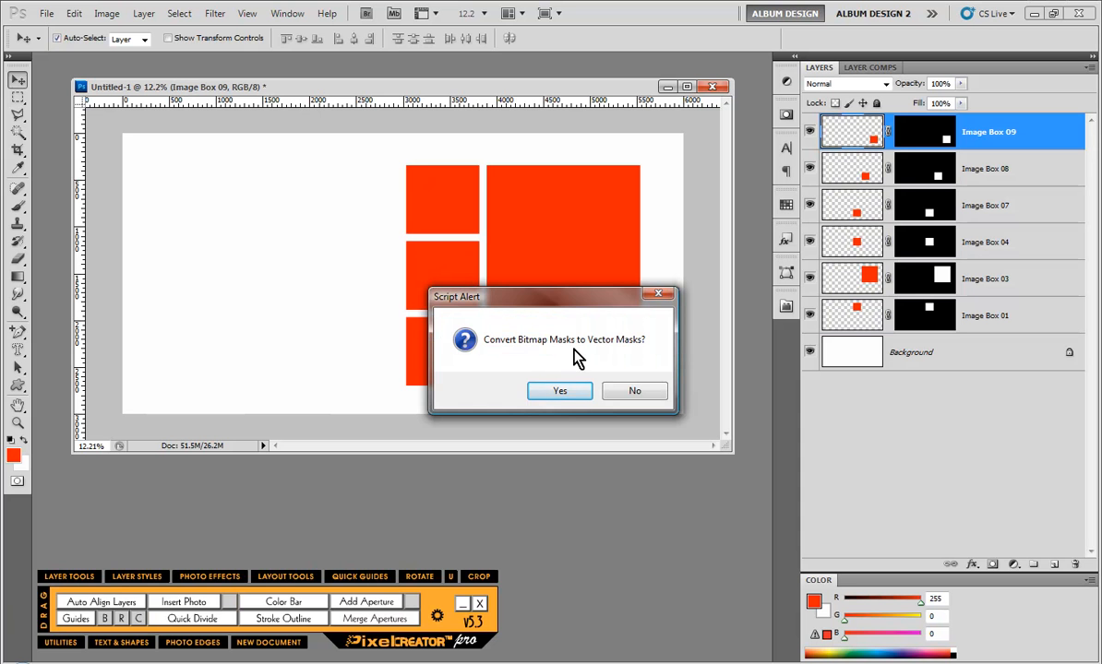
{"action": "left_click", "coordinate": [574, 392]}
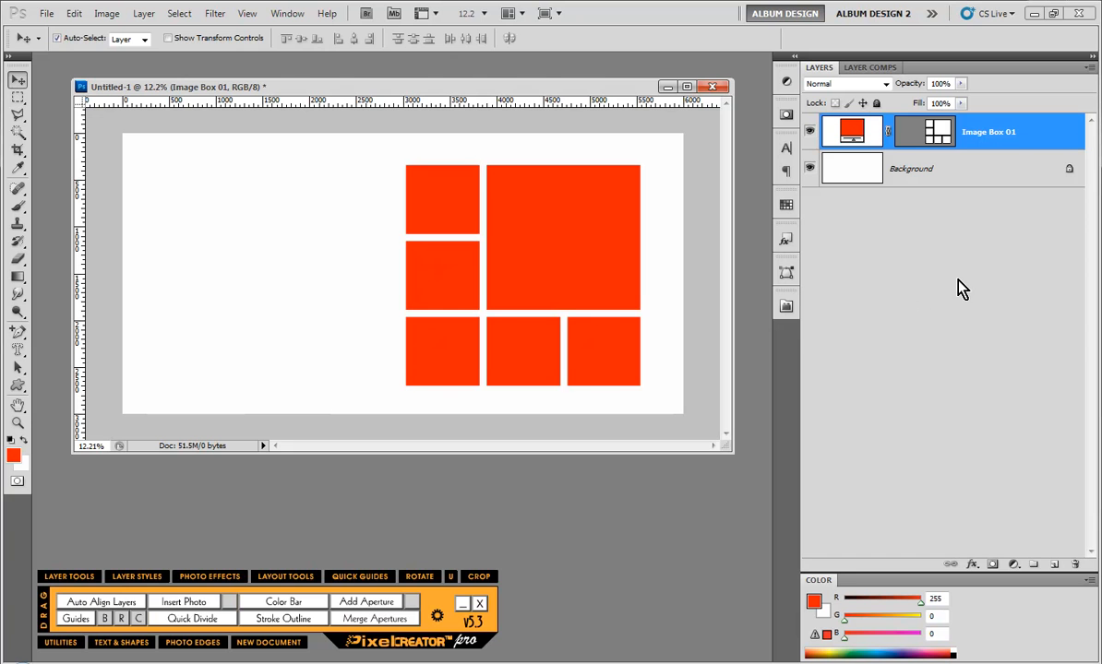
Define a custom shape from the merged layer's vector mask, keeping the name Shape 1
{"action": "left_click", "coordinate": [927, 139]}
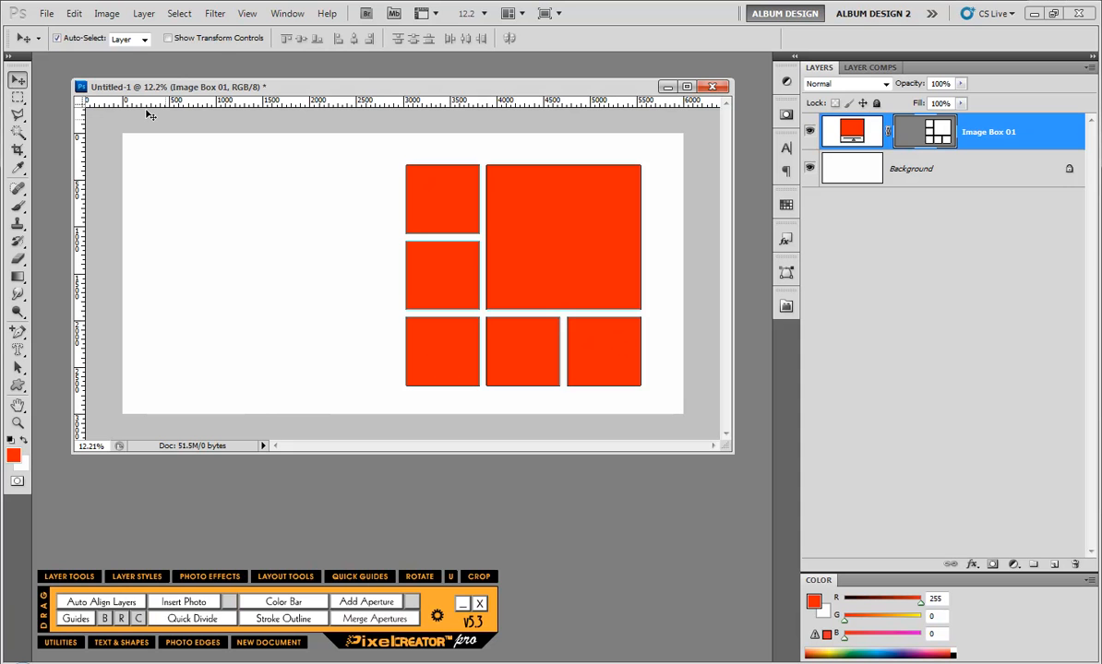
{"action": "left_click", "coordinate": [74, 14]}
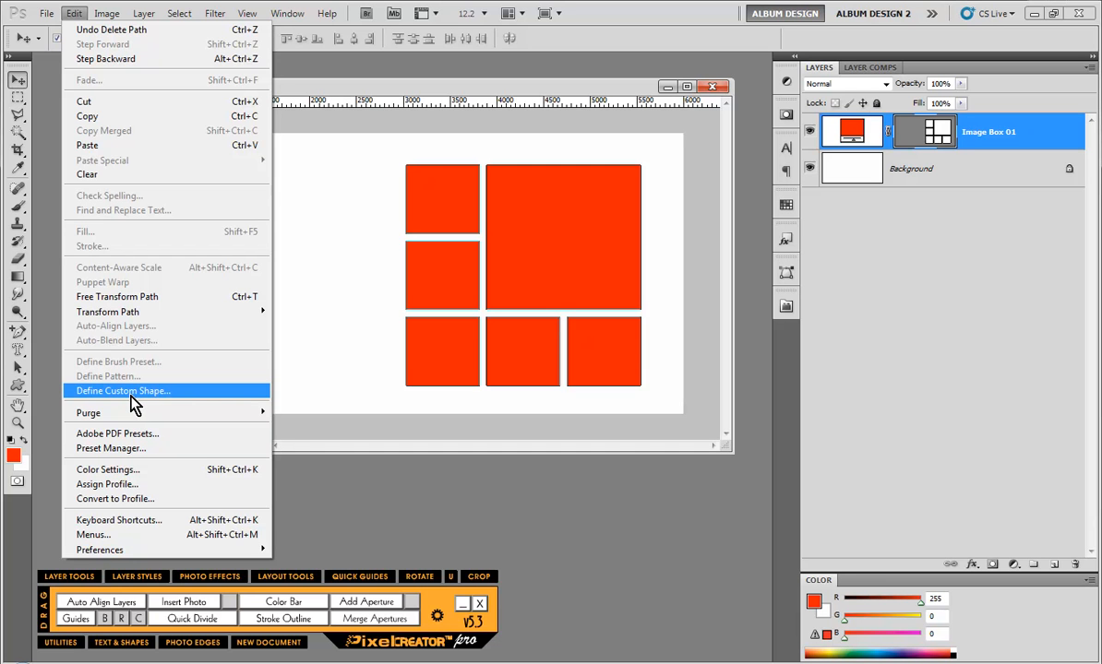
{"action": "left_click", "coordinate": [104, 391]}
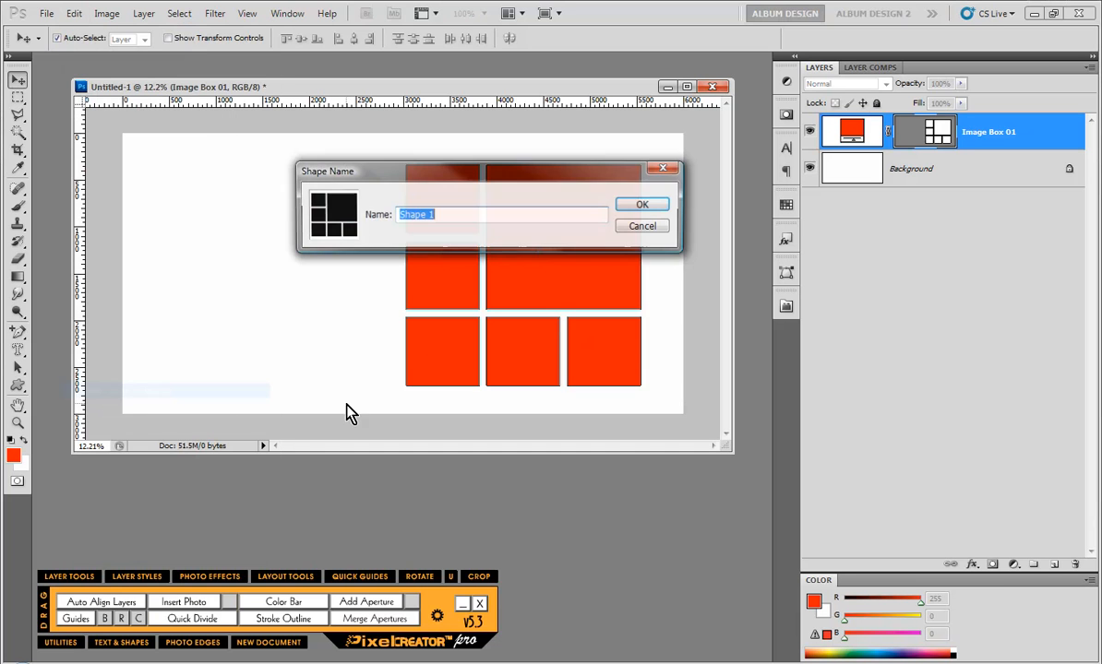
{"action": "left_click_drag", "start_coordinate": [368, 173], "coordinate": [319, 242]}
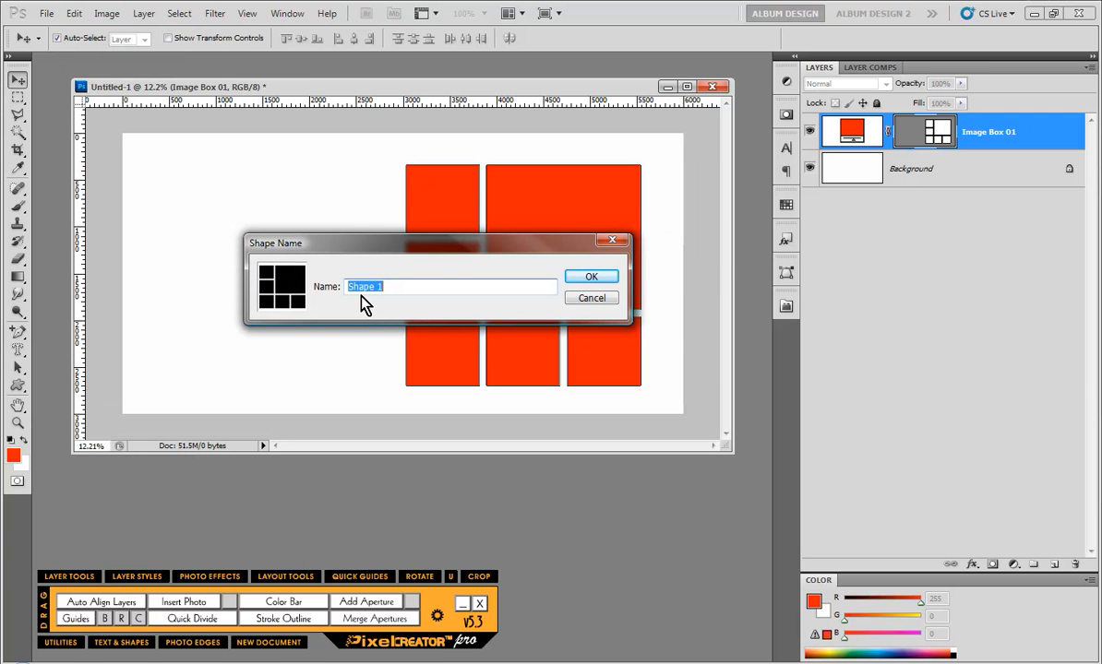
{"action": "left_click", "coordinate": [591, 279]}
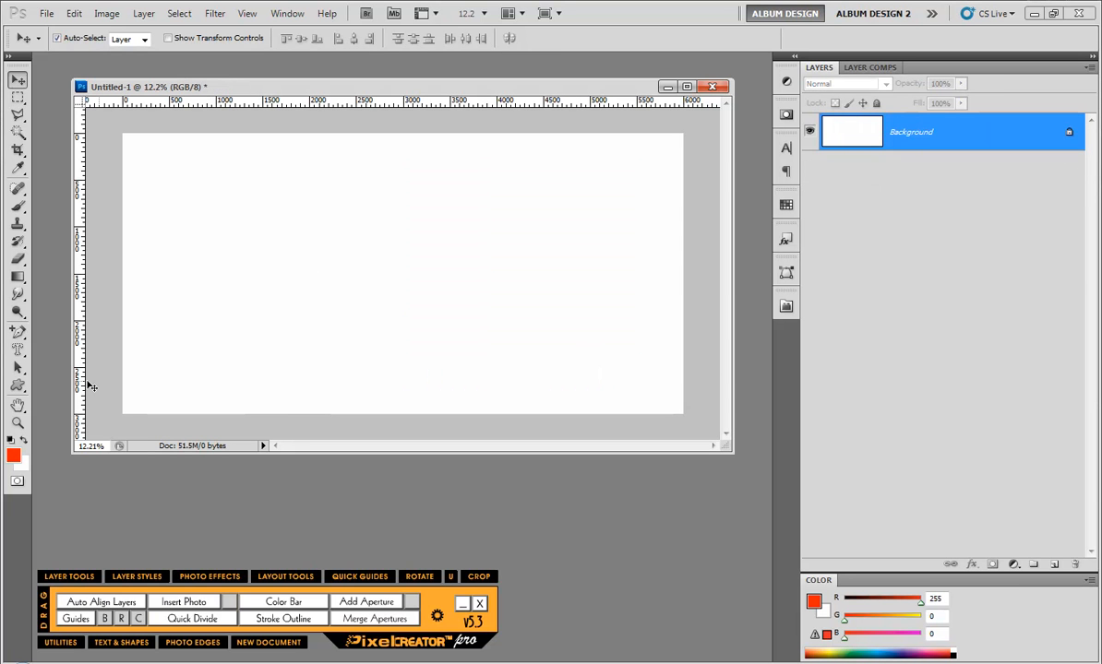
Activate the Custom Shape Tool and choose the saved image box layout as its shape
{"action": "left_click", "coordinate": [19, 386]}
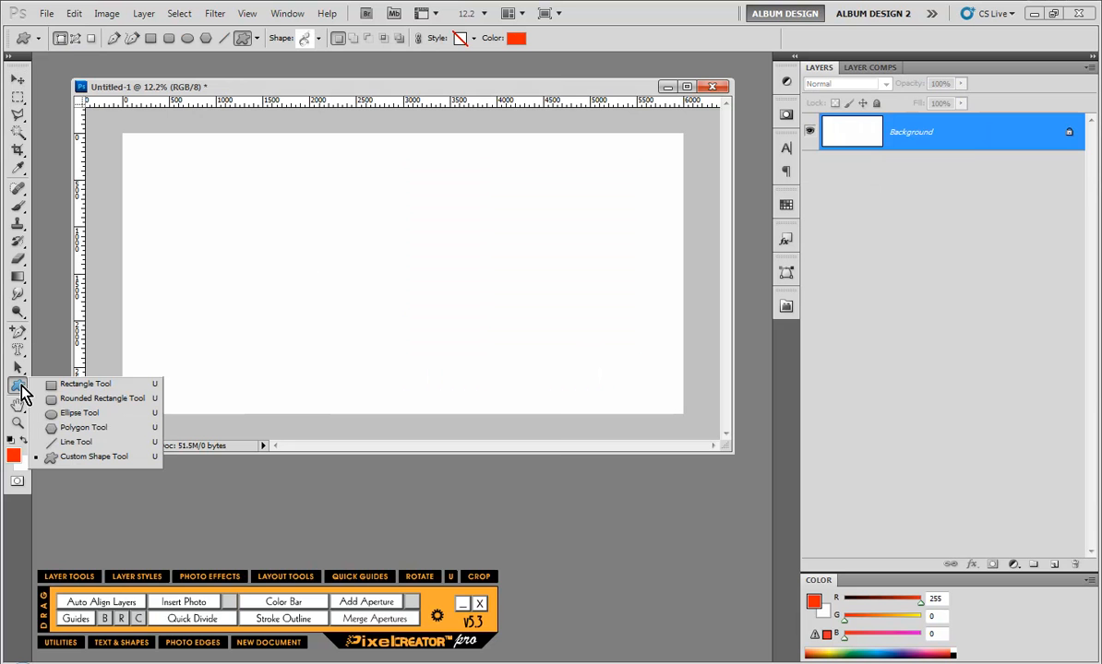
{"action": "left_click", "coordinate": [103, 456]}
{"action": "left_click", "coordinate": [314, 38]}
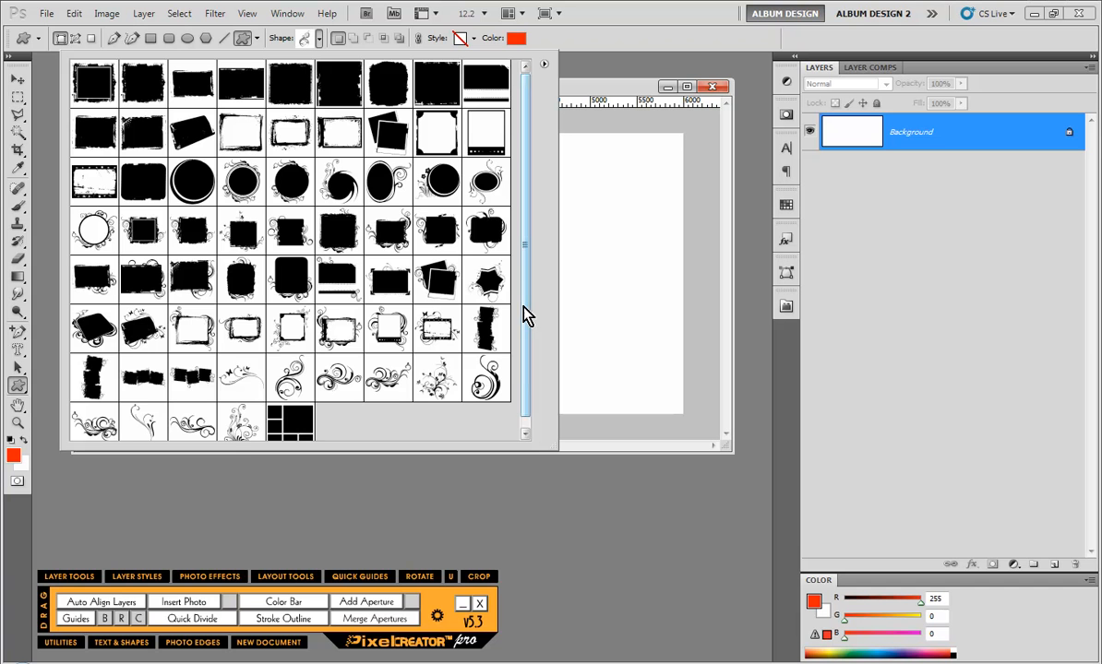
{"action": "scroll", "coordinate": [526, 315], "scroll_direction": "down", "scroll_amount": 1}
{"action": "left_click", "coordinate": [283, 409]}
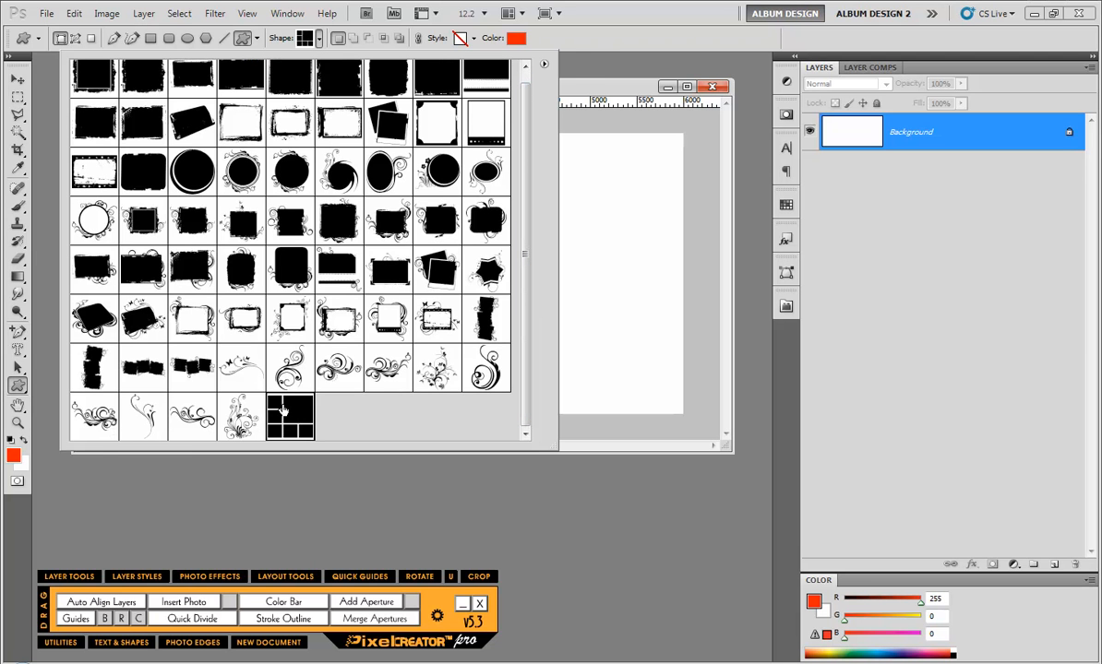
{"action": "left_click", "coordinate": [574, 245]}
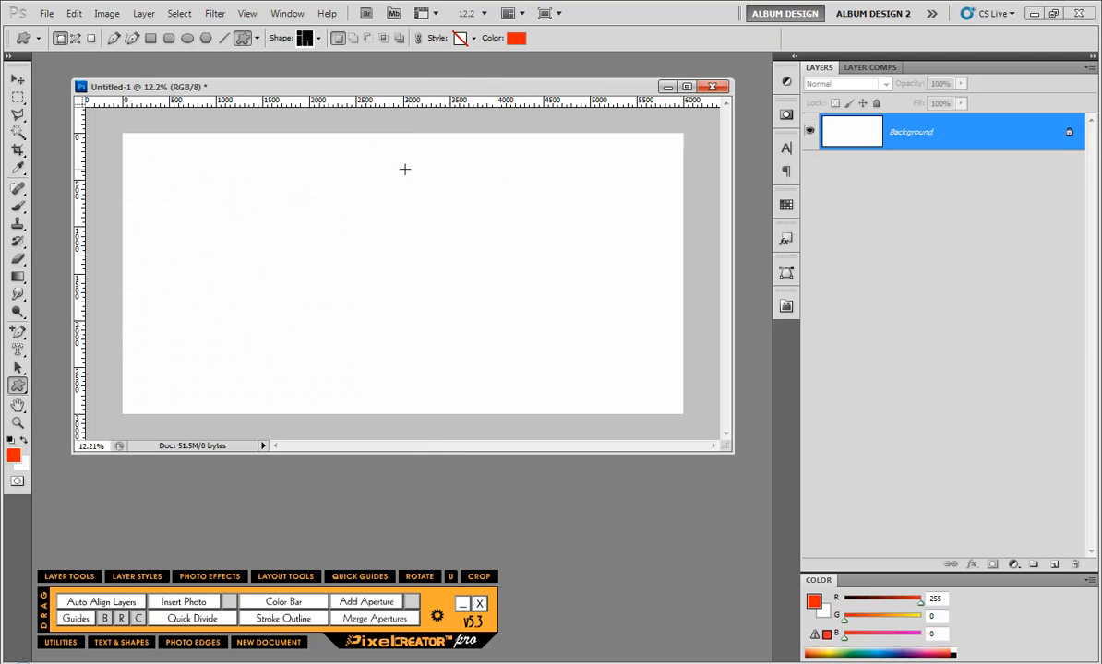
Draw the saved image box layout on the right half of the canvas and fill it with CTSenior01-008.jpg, shifting the photo slightly up and right
{"action": "left_click_drag", "start_coordinate": [404, 169], "coordinate": [634, 379]}
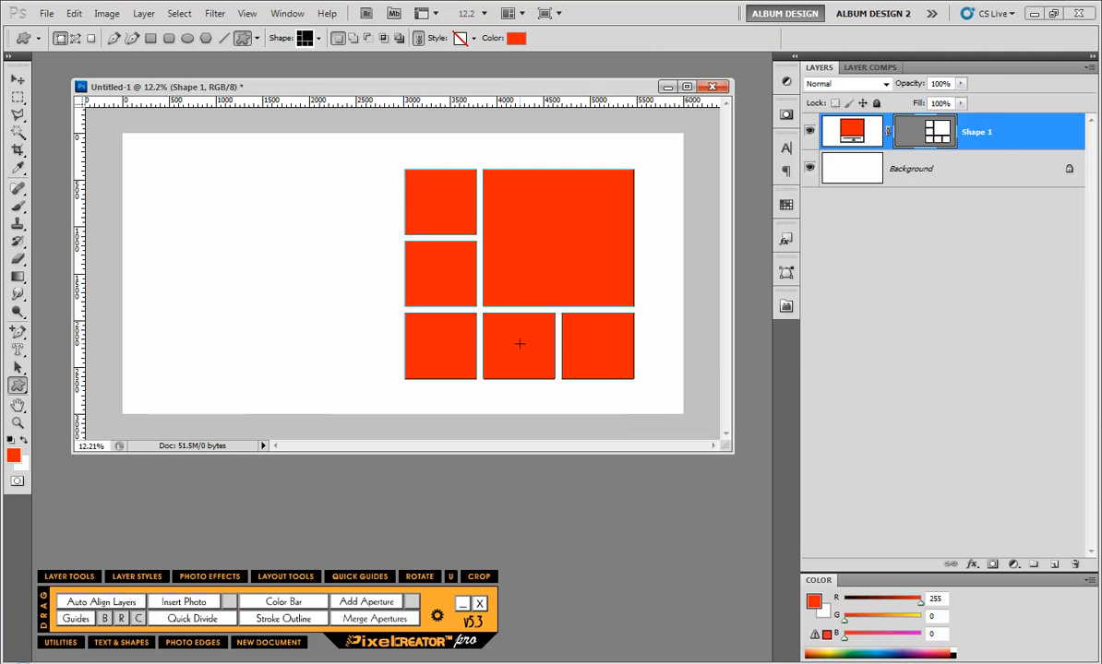
{"action": "mouse_move", "coordinate": [342, 663]}
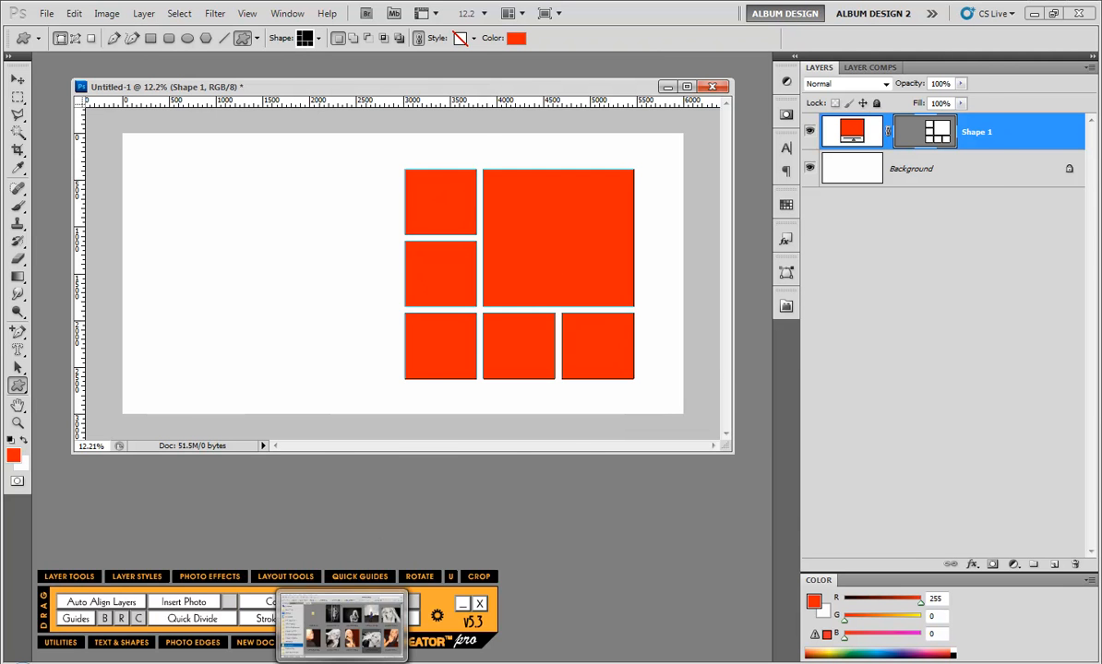
{"action": "left_click", "coordinate": [342, 626]}
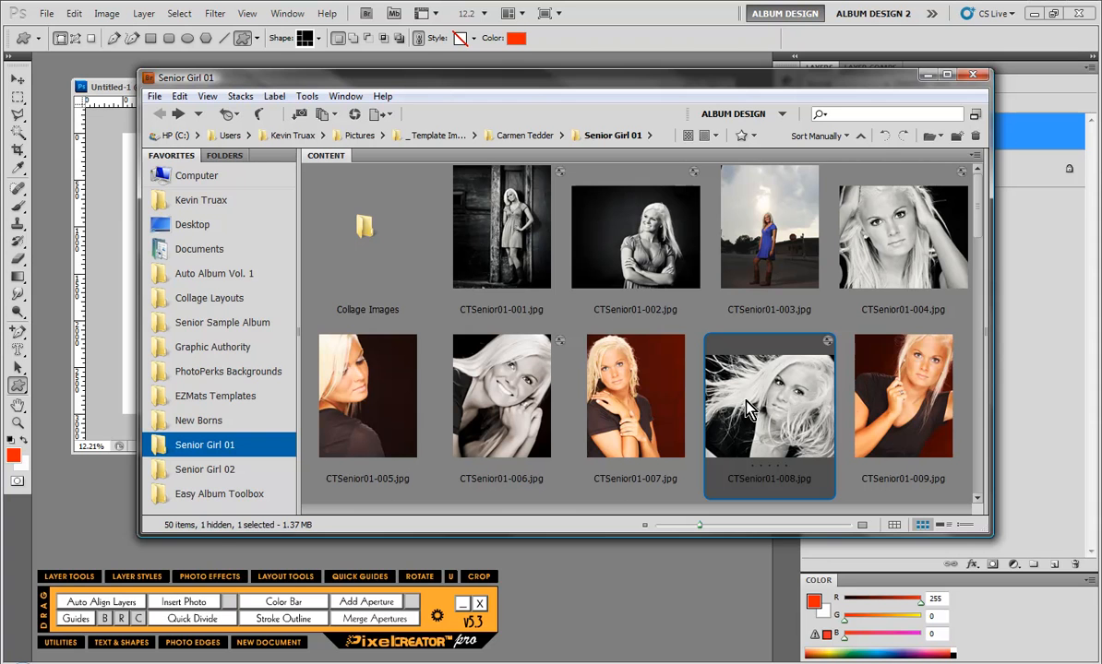
{"action": "left_click", "coordinate": [184, 602]}
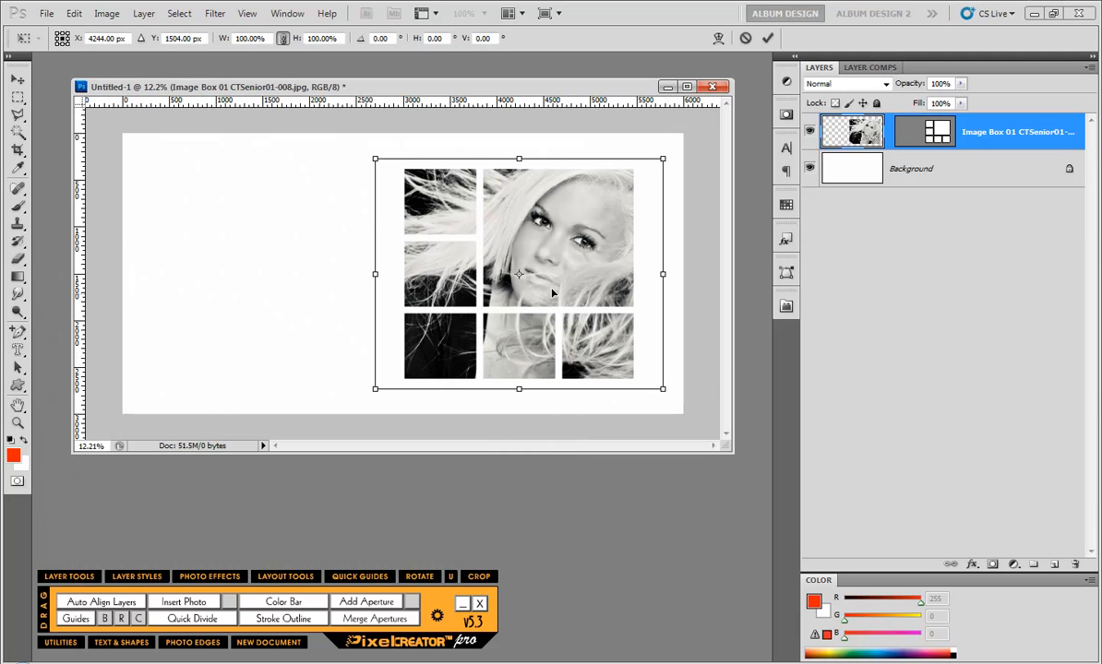
{"action": "left_click_drag", "start_coordinate": [514, 266], "coordinate": [525, 260]}
{"action": "key", "text": "Return"}
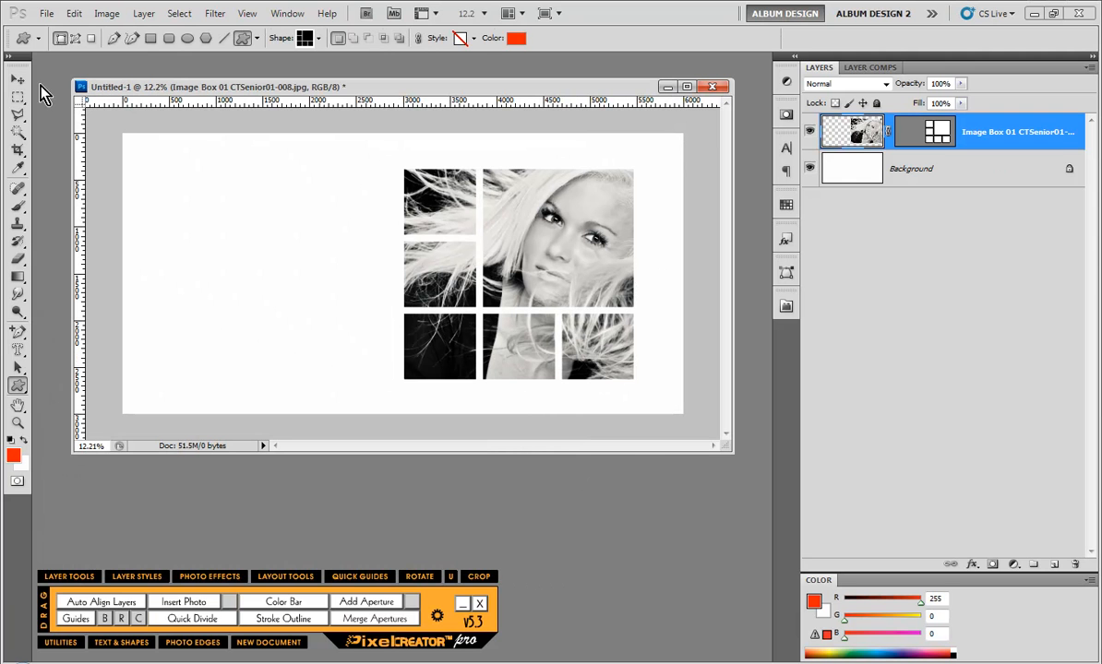
Delete the photo-filled image box layer, leaving the Background layer
{"action": "left_click", "coordinate": [18, 80]}
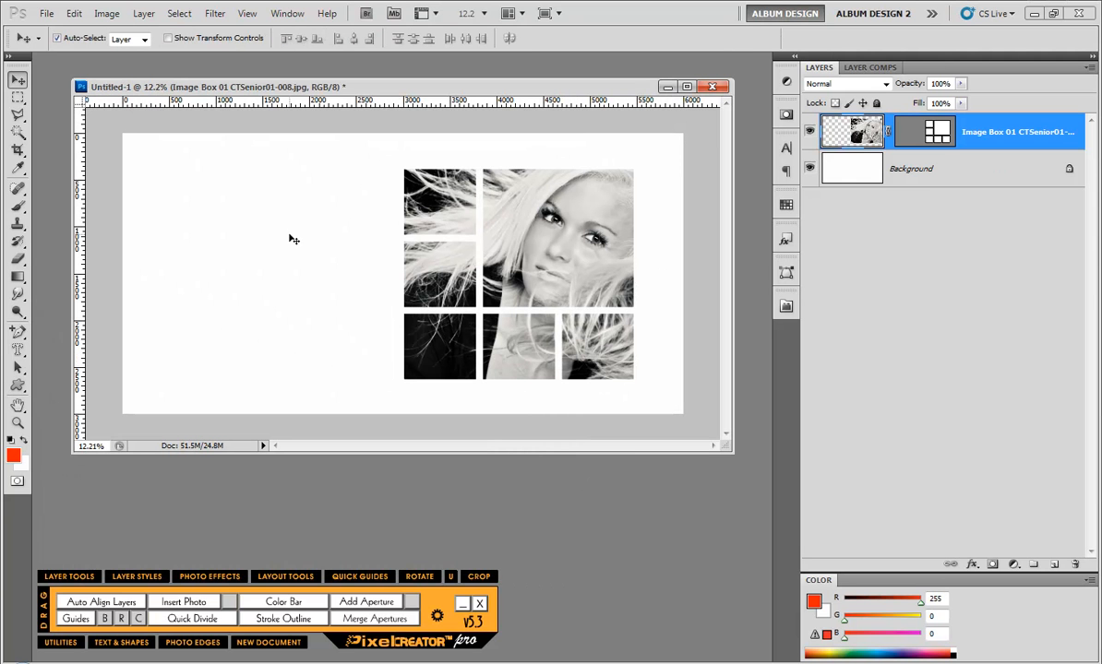
{"action": "left_click_drag", "start_coordinate": [361, 211], "coordinate": [583, 353]}
{"action": "key", "text": "Delete"}
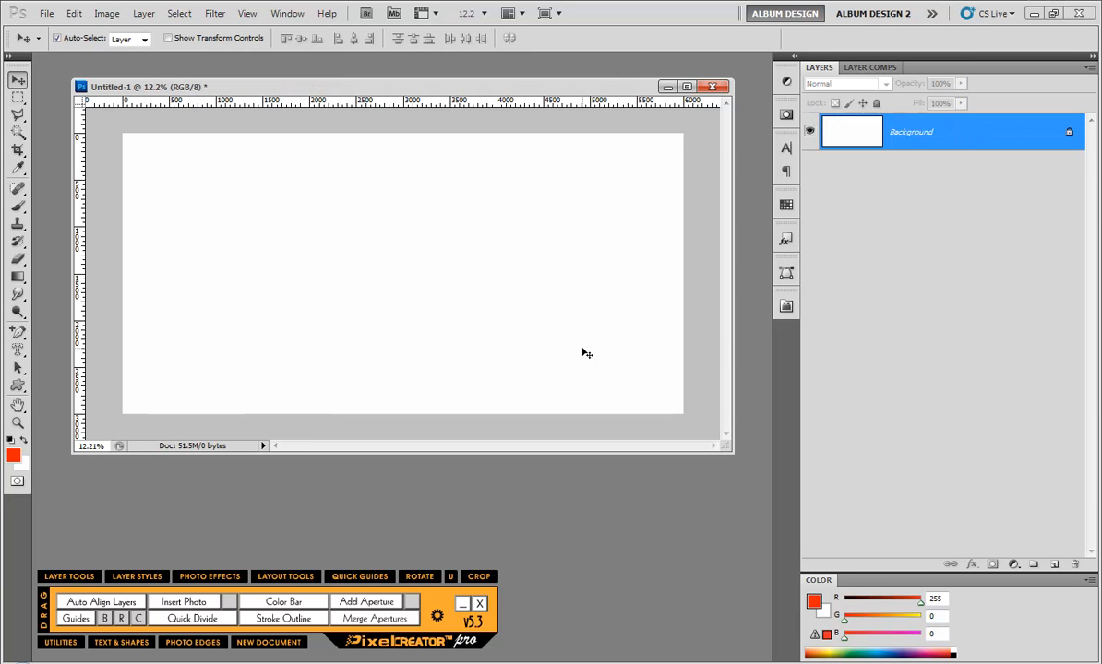
Draw the six-box custom shape on the right half of the canvas and split it into separate image box layers
{"action": "left_click", "coordinate": [19, 384]}
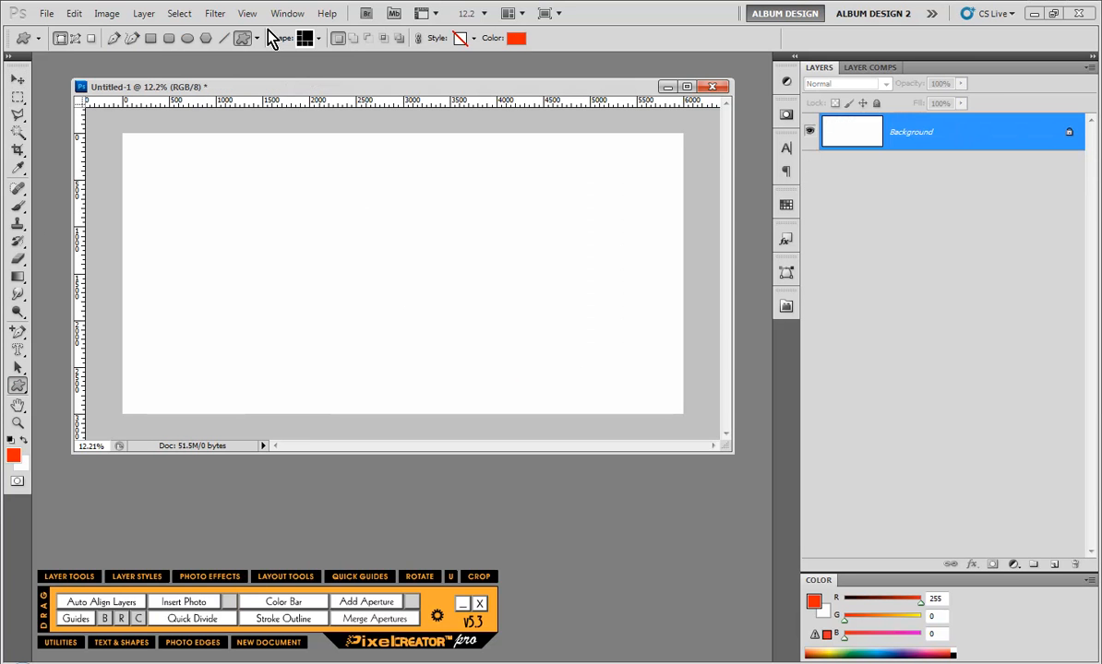
{"action": "left_click_drag", "start_coordinate": [395, 165], "coordinate": [629, 390]}
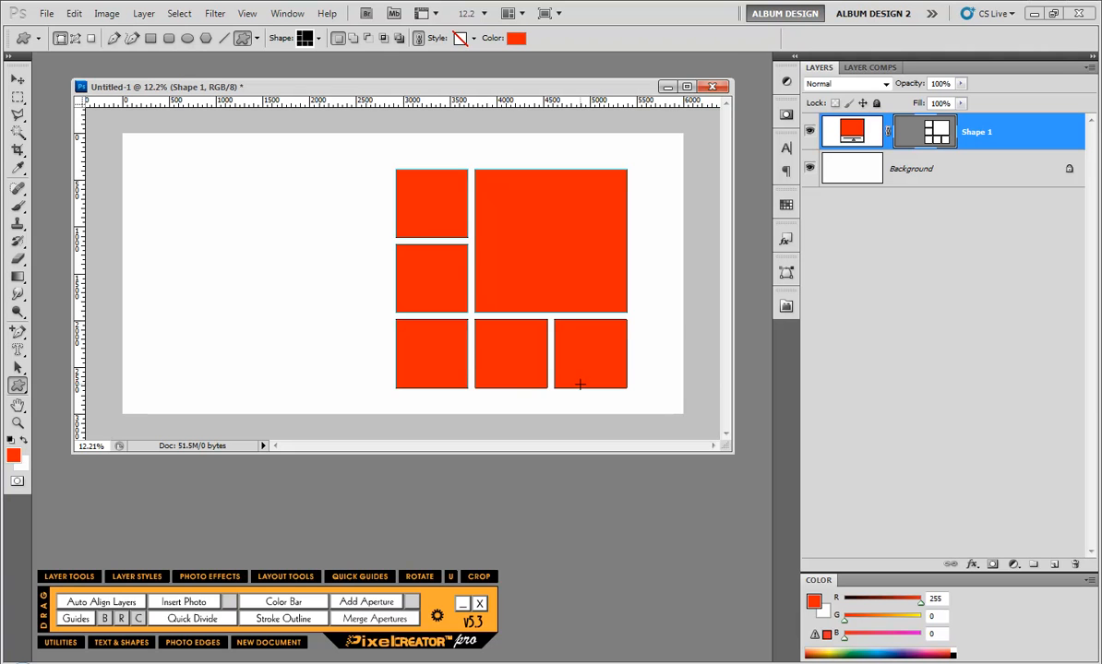
{"action": "left_click", "coordinate": [412, 603]}
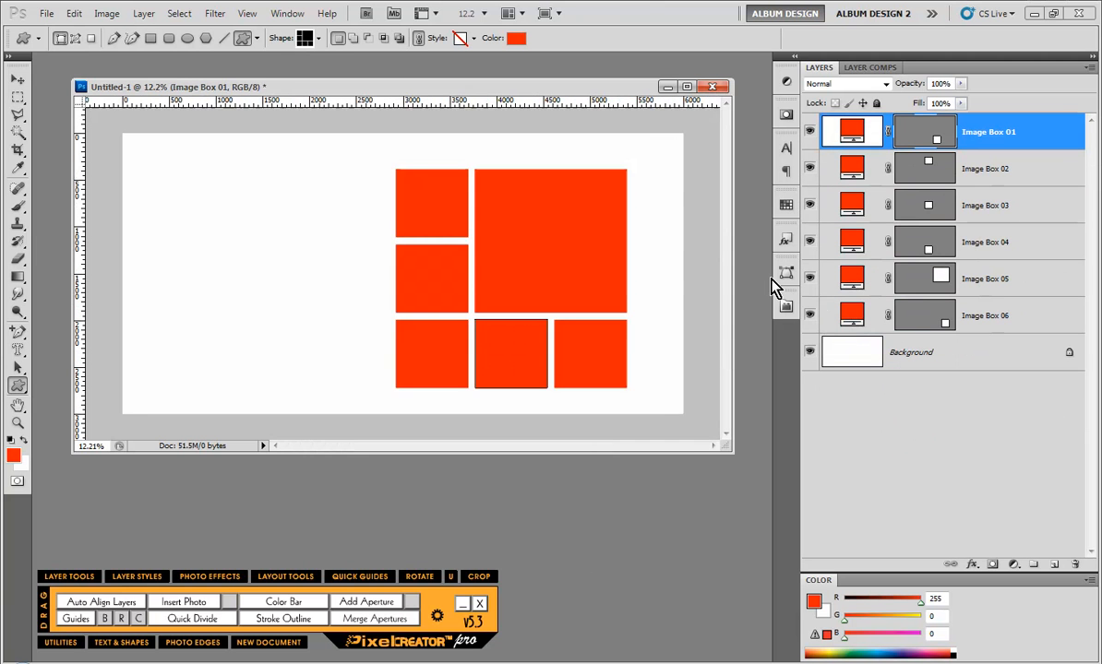
Check the separated layers by hiding and reshowing Image Box 06, Image Box 05 and Image Box 04
{"action": "left_click", "coordinate": [811, 316]}
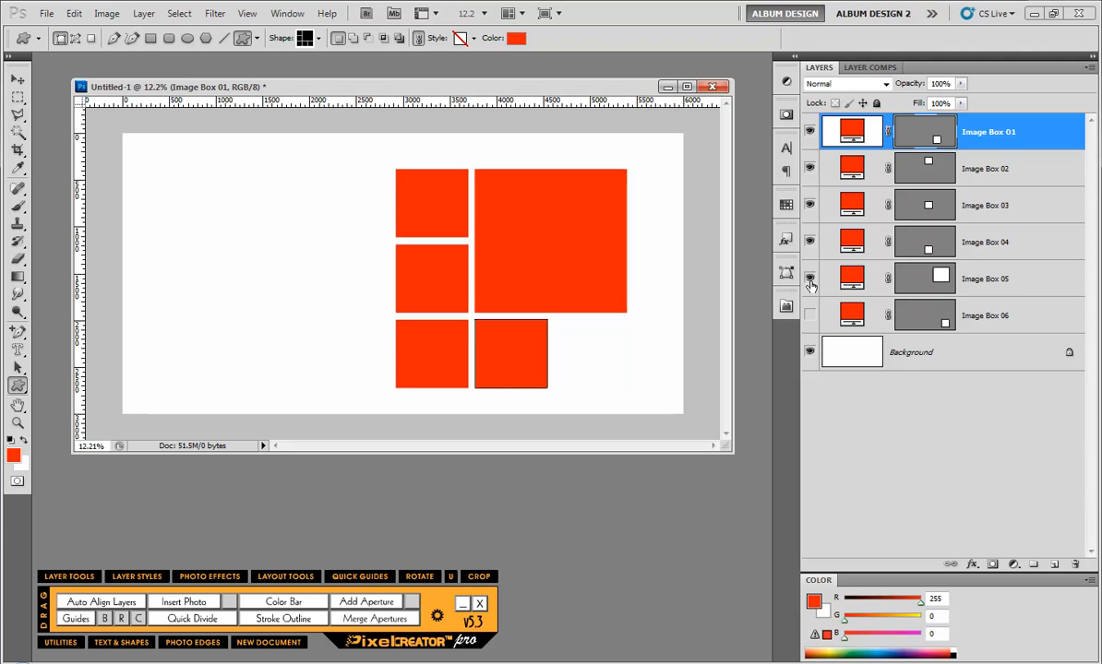
{"action": "left_click", "coordinate": [810, 279]}
{"action": "left_click", "coordinate": [810, 242]}
{"action": "left_click_drag", "start_coordinate": [810, 311], "coordinate": [810, 242]}
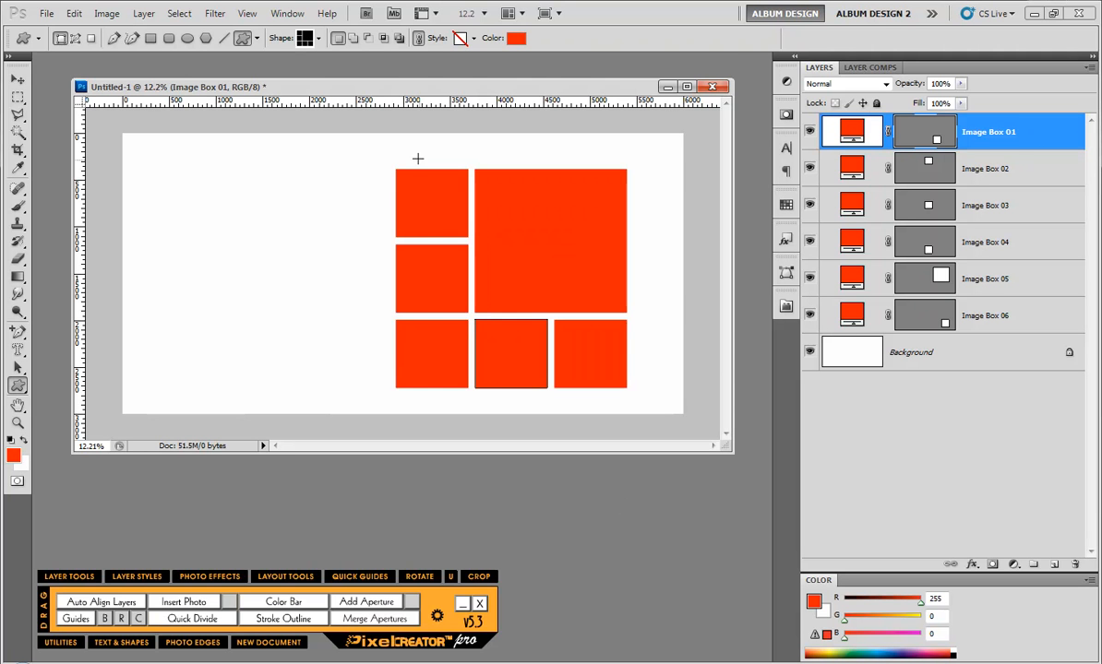
Move the three left-column image boxes away from the layout one by one and delete them together
{"action": "left_click", "coordinate": [17, 79]}
{"action": "left_click_drag", "start_coordinate": [417, 191], "coordinate": [320, 187]}
{"action": "left_click_drag", "start_coordinate": [453, 303], "coordinate": [383, 291]}
{"action": "left_click_drag", "start_coordinate": [400, 362], "coordinate": [243, 332]}
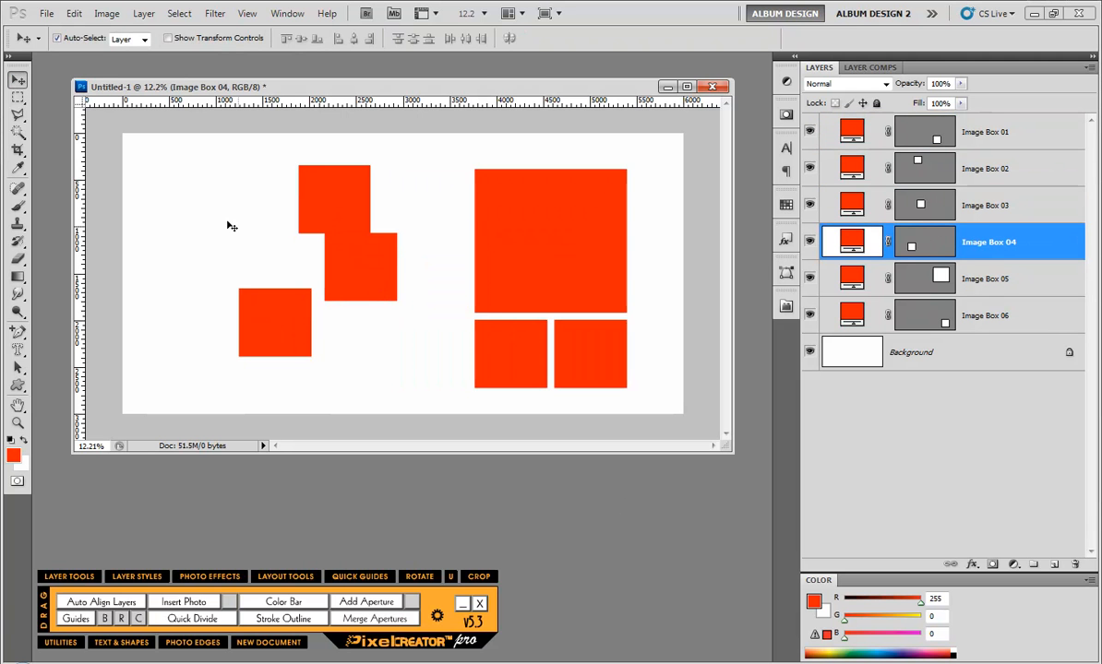
{"action": "left_click_drag", "start_coordinate": [197, 182], "coordinate": [386, 348]}
{"action": "key", "text": "Delete"}
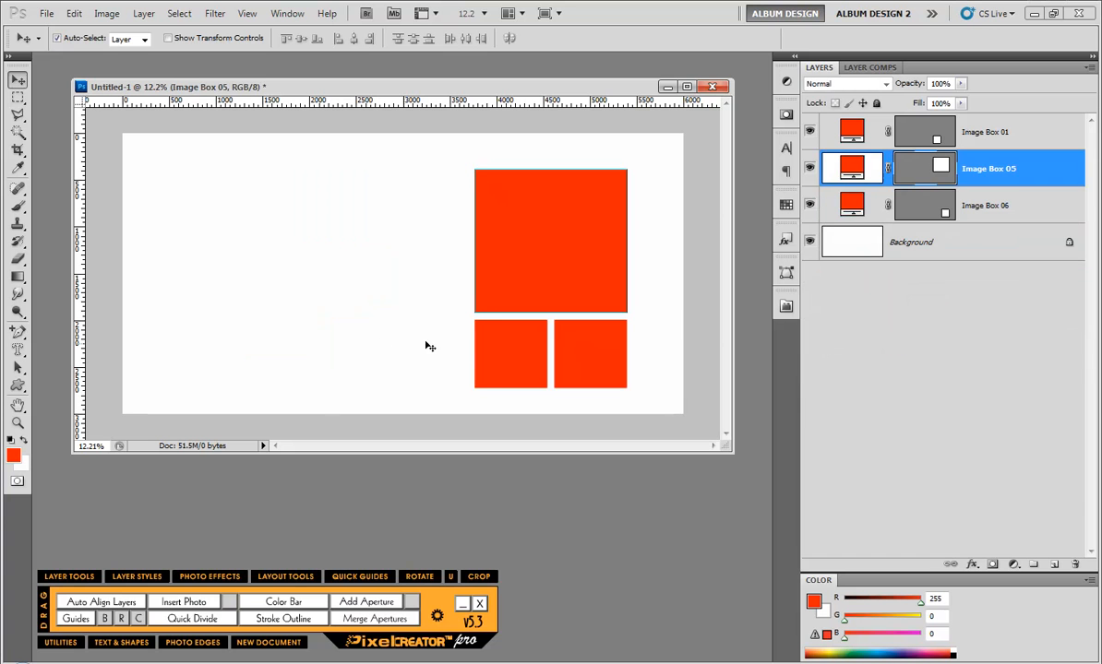
Select the remaining Image Box 01, 05 and 06 layers together and delete them
{"action": "left_click", "coordinate": [421, 340]}
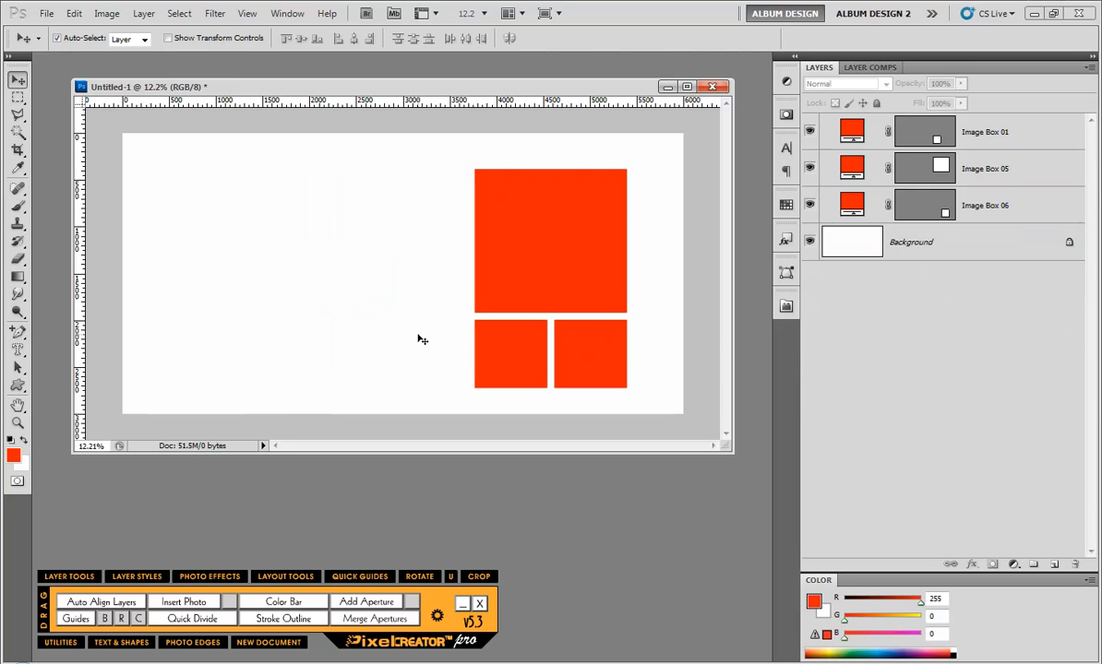
{"action": "left_click_drag", "start_coordinate": [400, 232], "coordinate": [595, 346]}
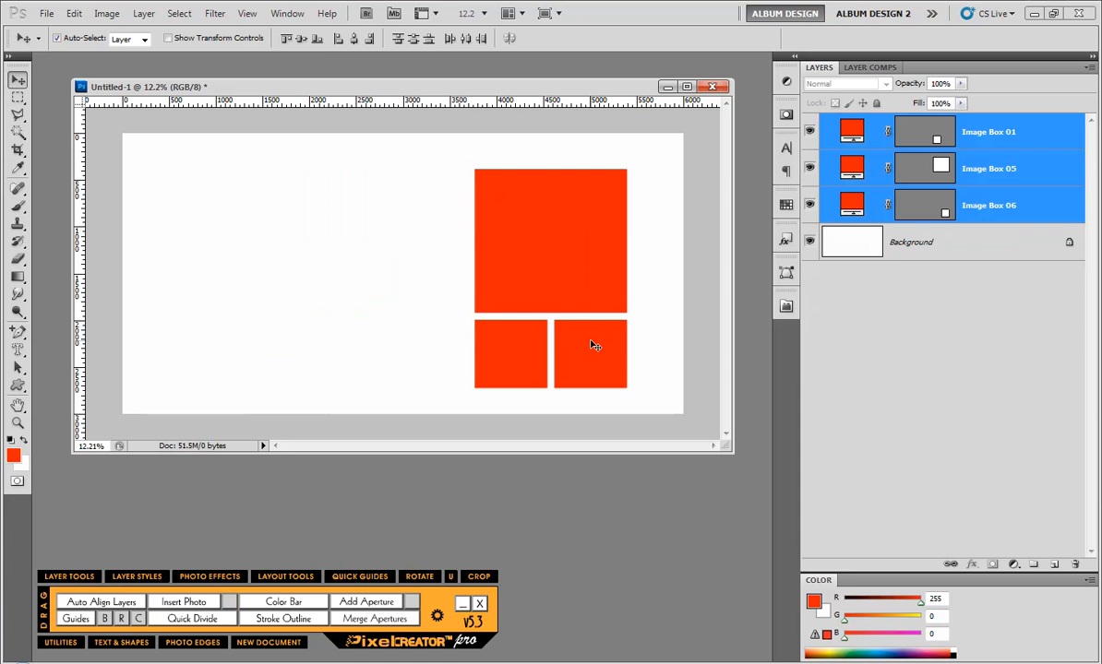
{"action": "key", "text": "Delete"}
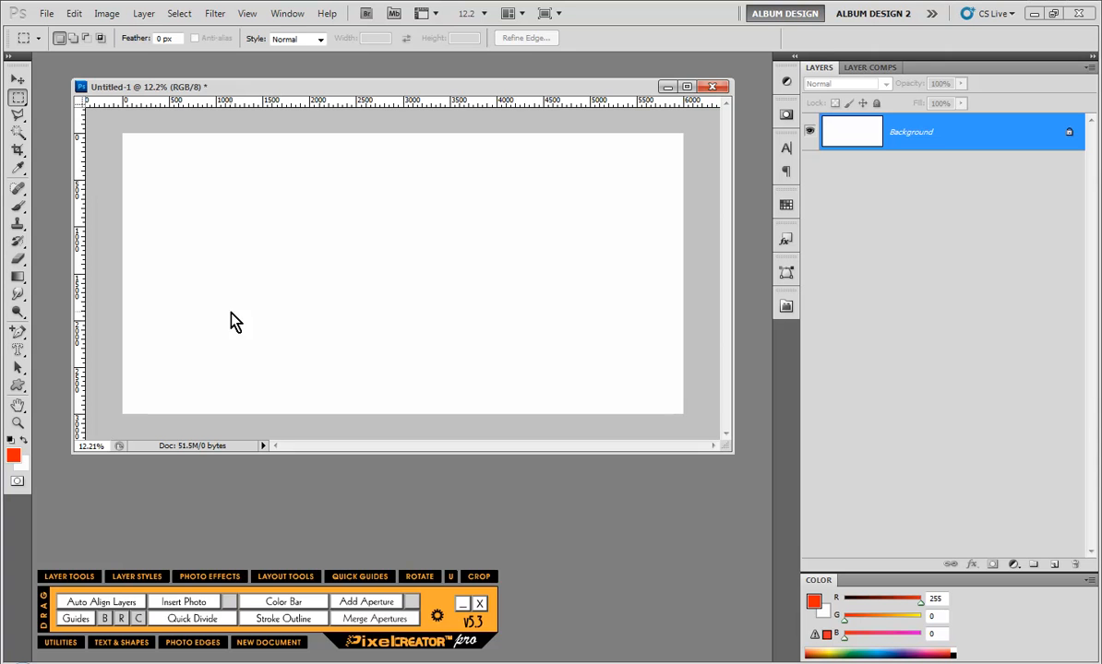
Draw a vertical rectangle shape about 1500 px wide over the full canvas height, starting about 500 px from the canvas's left edge
{"action": "left_click", "coordinate": [18, 386]}
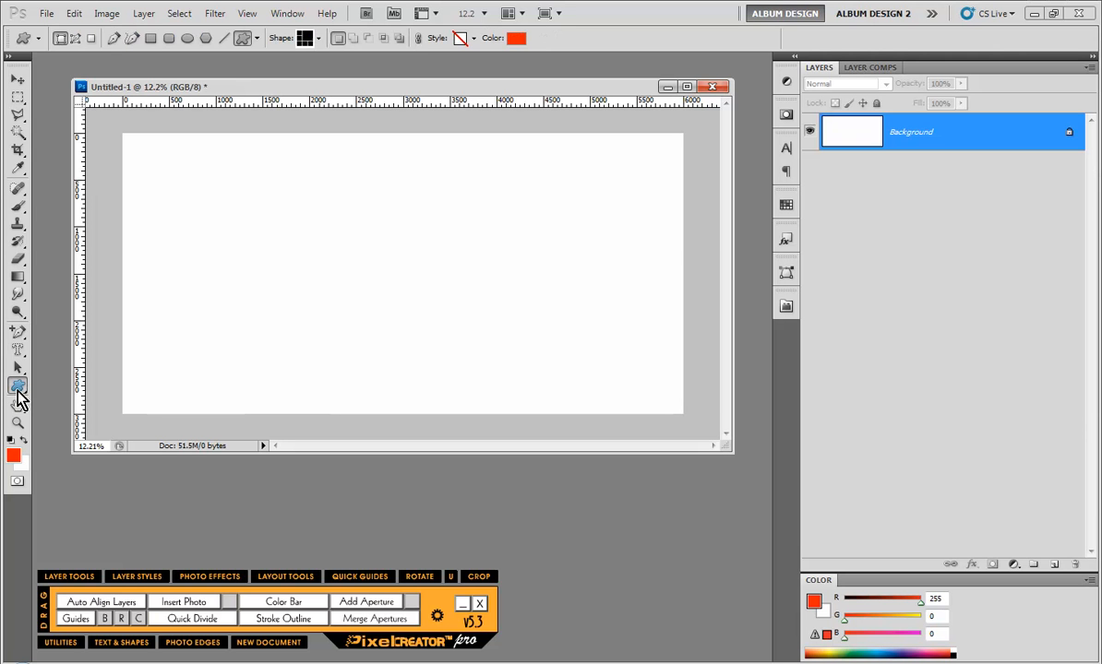
{"action": "left_click", "coordinate": [83, 384]}
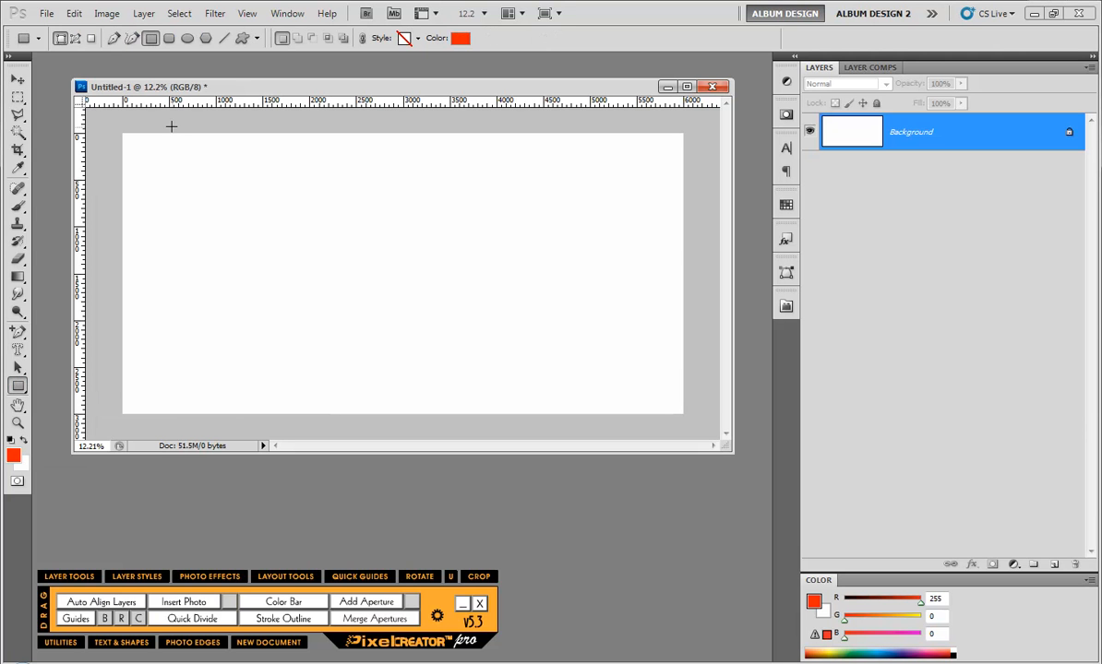
{"action": "left_click_drag", "start_coordinate": [171, 126], "coordinate": [312, 420]}
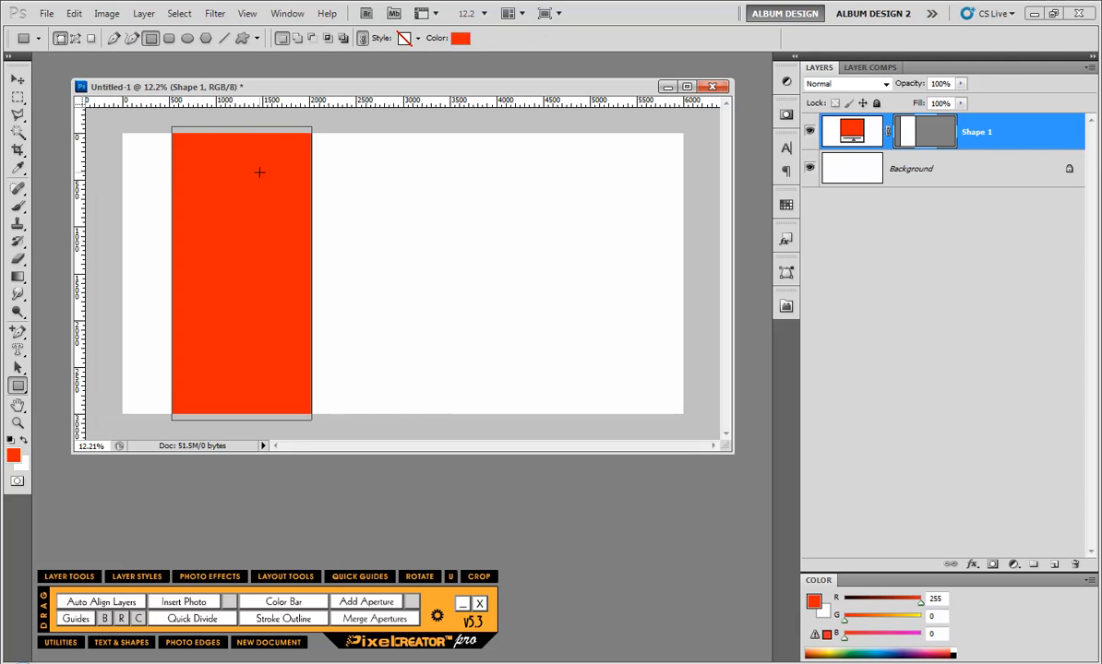
Replace the custom shapes with the PhotoPerks - Edge Flourishes Vol. 1 set without saving changes to the current shapes
{"action": "left_click", "coordinate": [243, 38]}
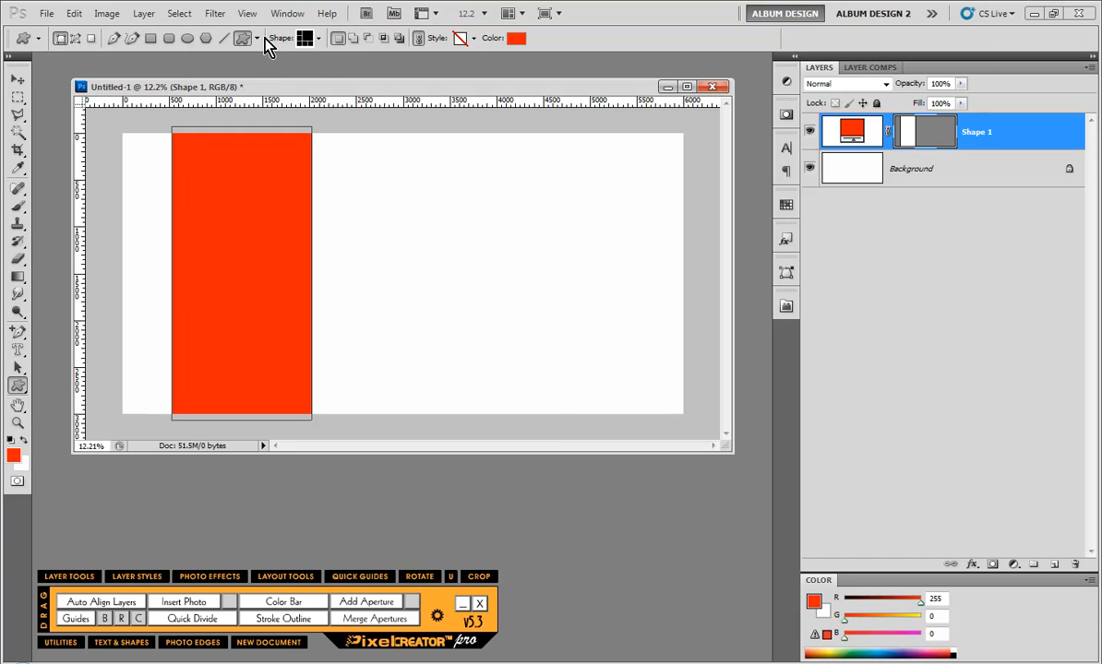
{"action": "left_click", "coordinate": [318, 38]}
{"action": "left_click", "coordinate": [544, 64]}
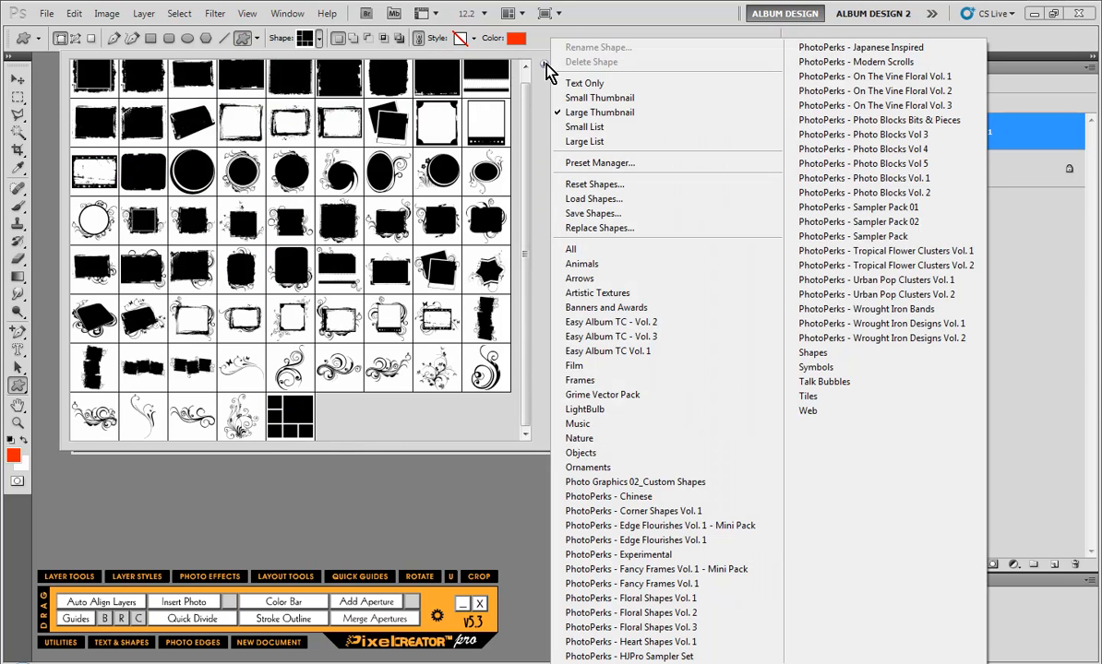
{"action": "left_click", "coordinate": [679, 540]}
{"action": "left_click", "coordinate": [493, 261]}
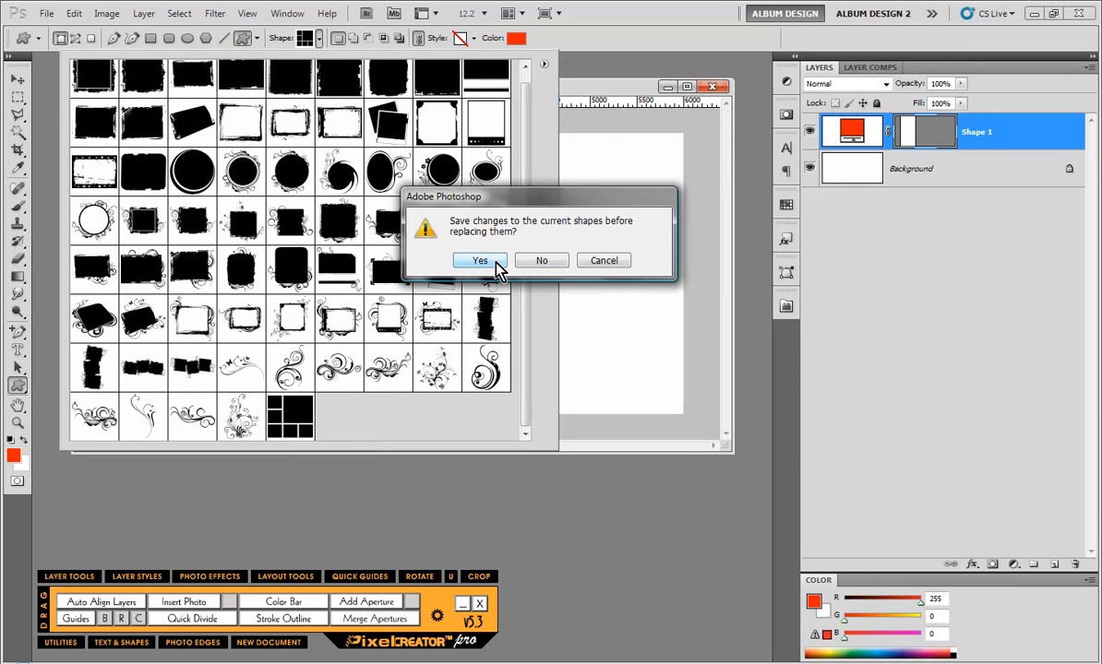
{"action": "left_click", "coordinate": [541, 261]}
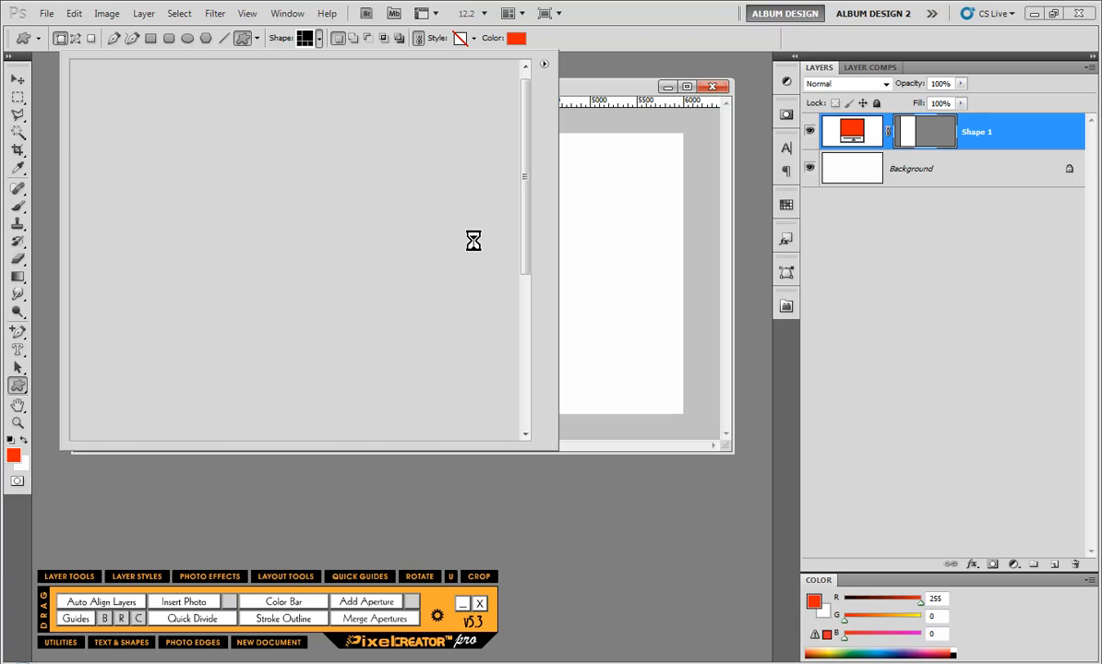
Choose a vertical floral edge flourish and draw it over the full canvas height beside the red rectangle's right edge
{"action": "left_click_drag", "start_coordinate": [522, 212], "coordinate": [527, 260]}
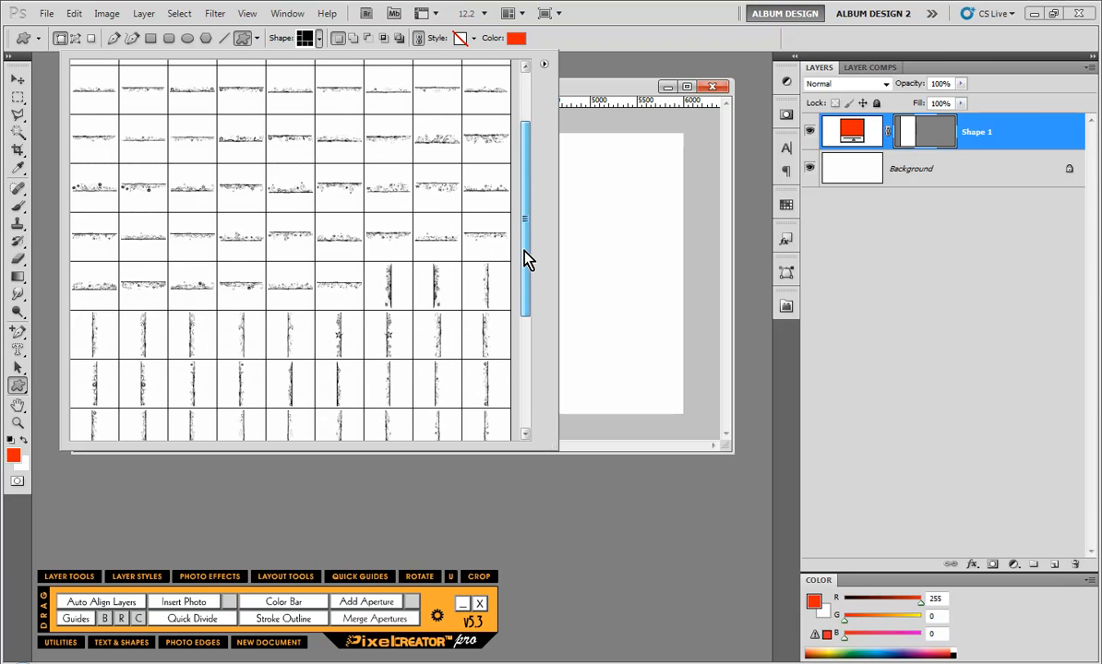
{"action": "left_click", "coordinate": [389, 339]}
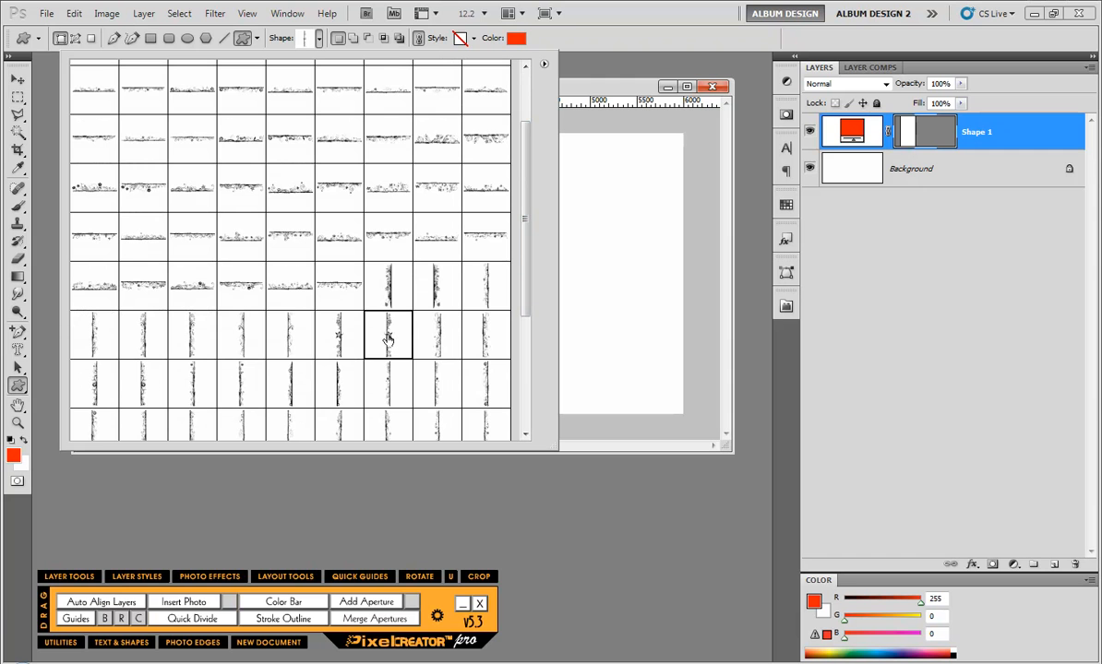
{"action": "left_click", "coordinate": [587, 277]}
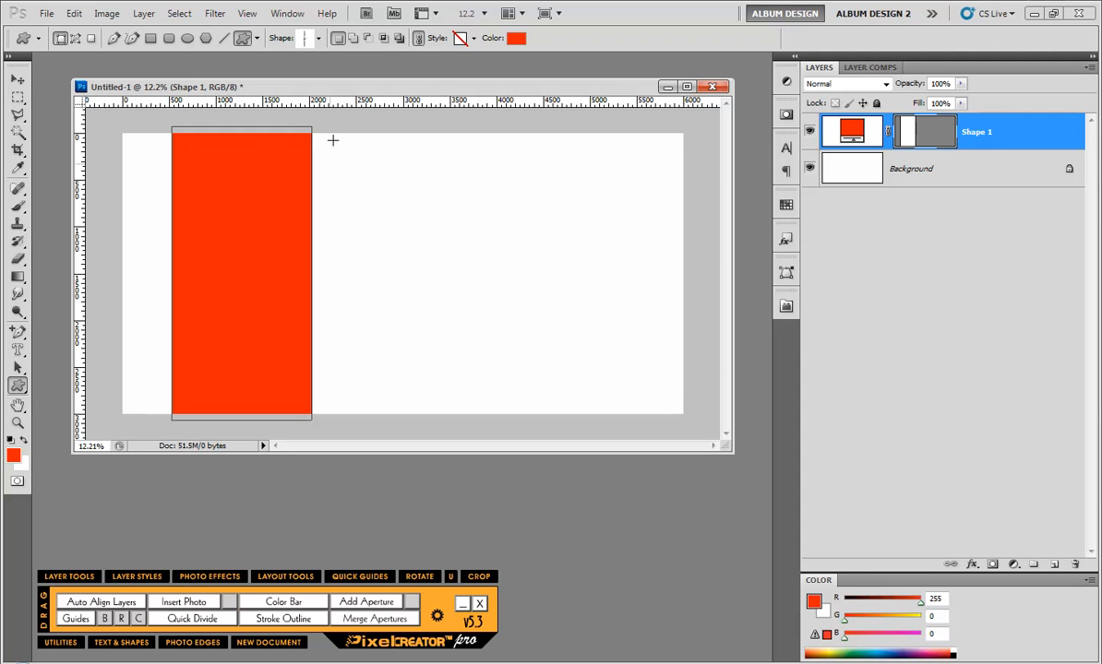
{"action": "left_click_drag", "start_coordinate": [317, 120], "coordinate": [367, 428]}
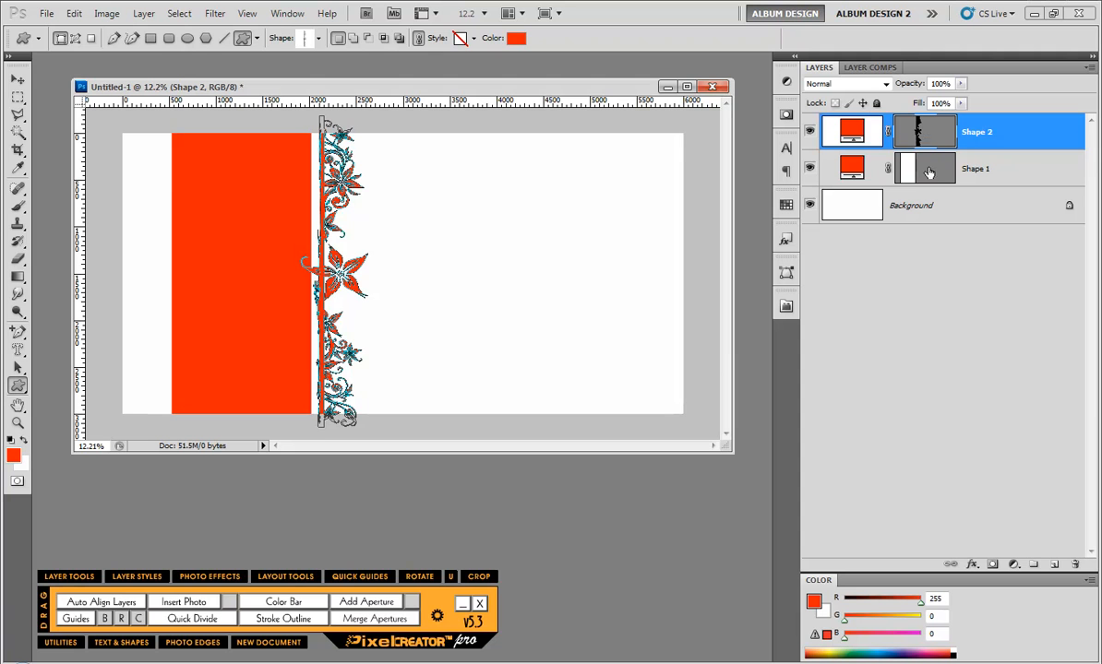
Select the Shape 1 and Shape 2 layers together and combine them with Merge Apertures
{"action": "left_click", "coordinate": [19, 80]}
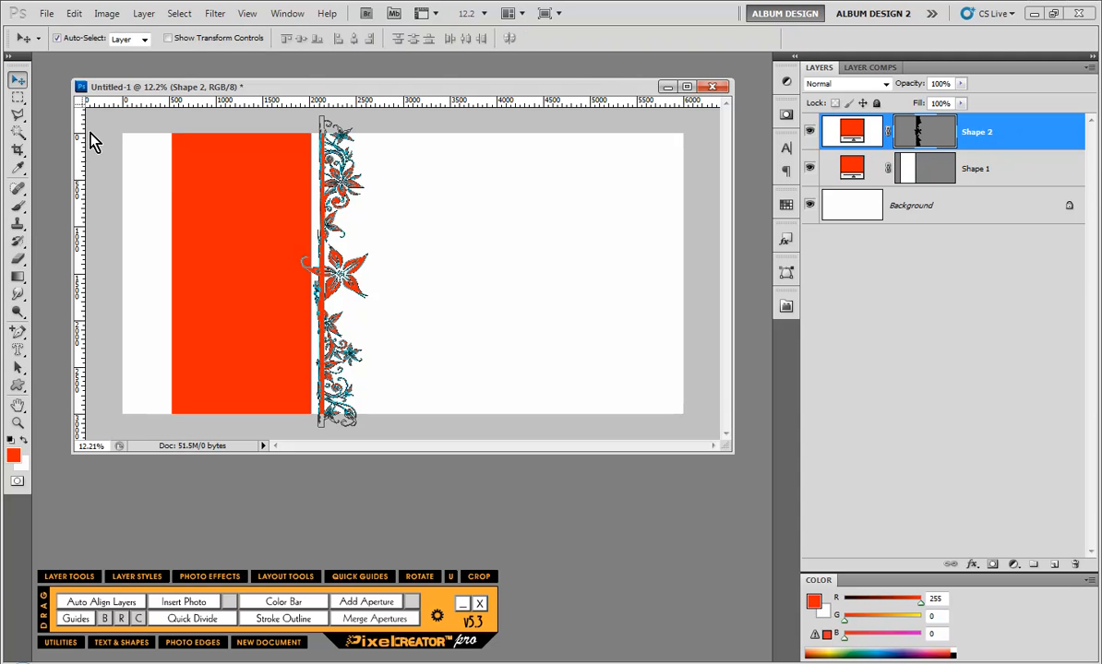
{"action": "left_click", "coordinate": [510, 243]}
{"action": "left_click_drag", "start_coordinate": [430, 184], "coordinate": [255, 354]}
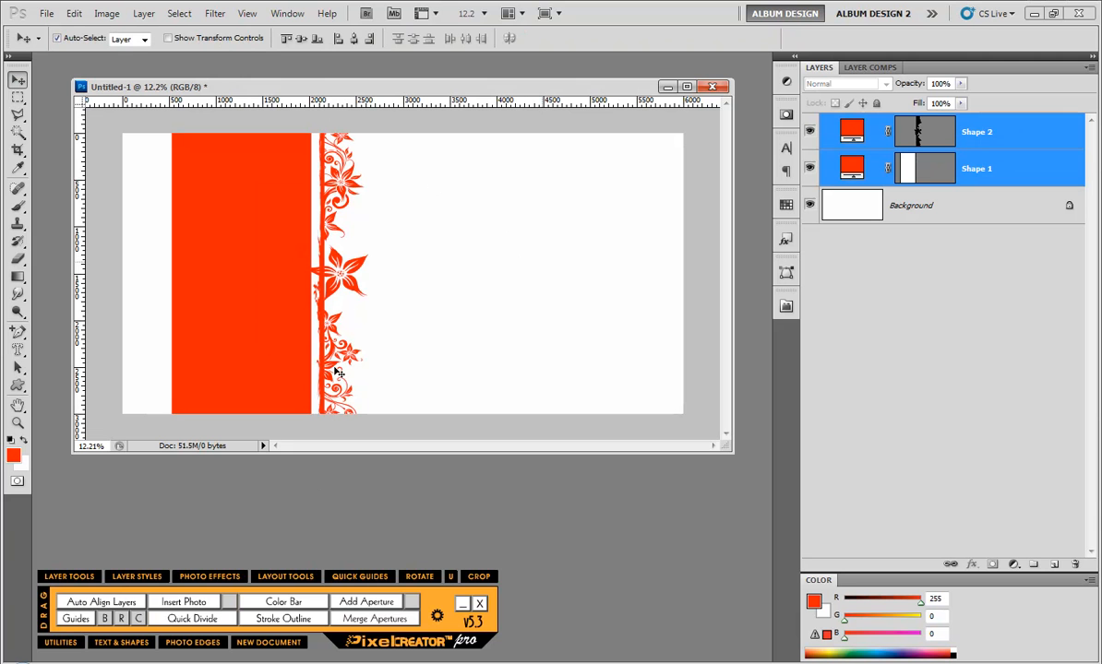
{"action": "left_click", "coordinate": [355, 621]}
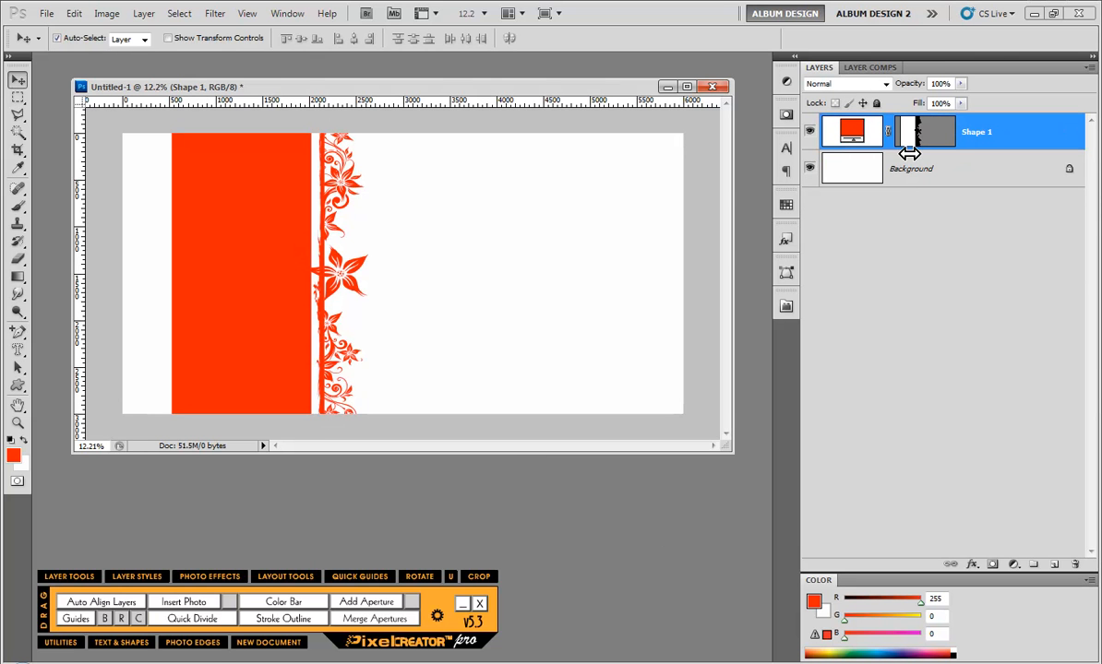
Define a custom shape from the merged rectangle-and-flourish vector mask, accepting the suggested name, and delete the Shape 1 layer
{"action": "left_click", "coordinate": [911, 139]}
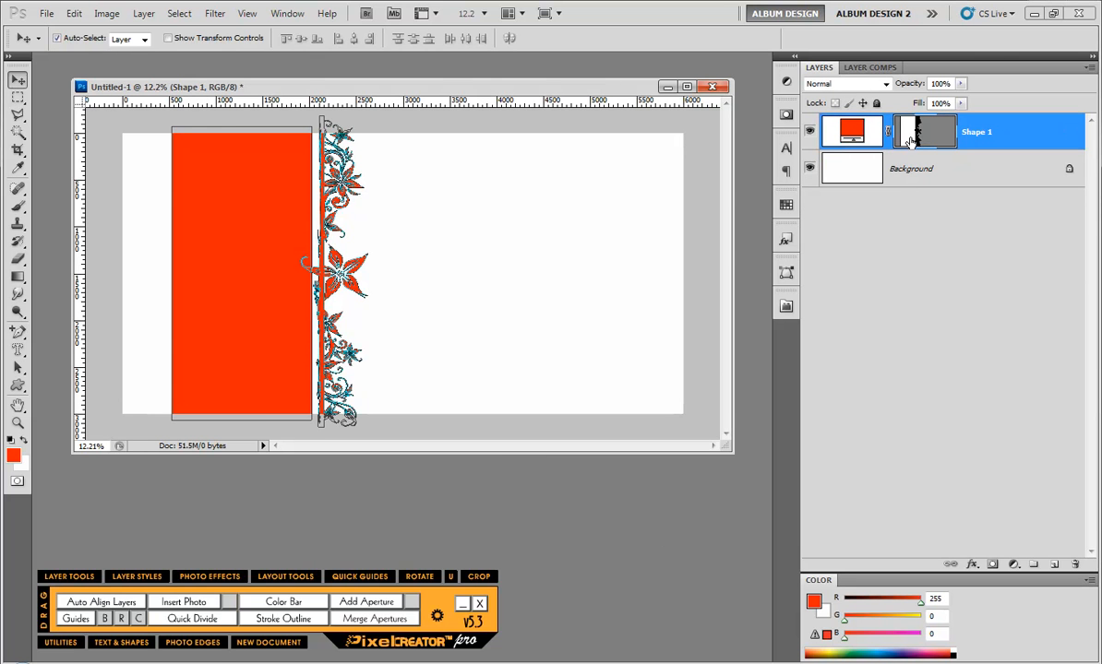
{"action": "left_click", "coordinate": [74, 13]}
{"action": "left_click", "coordinate": [124, 364]}
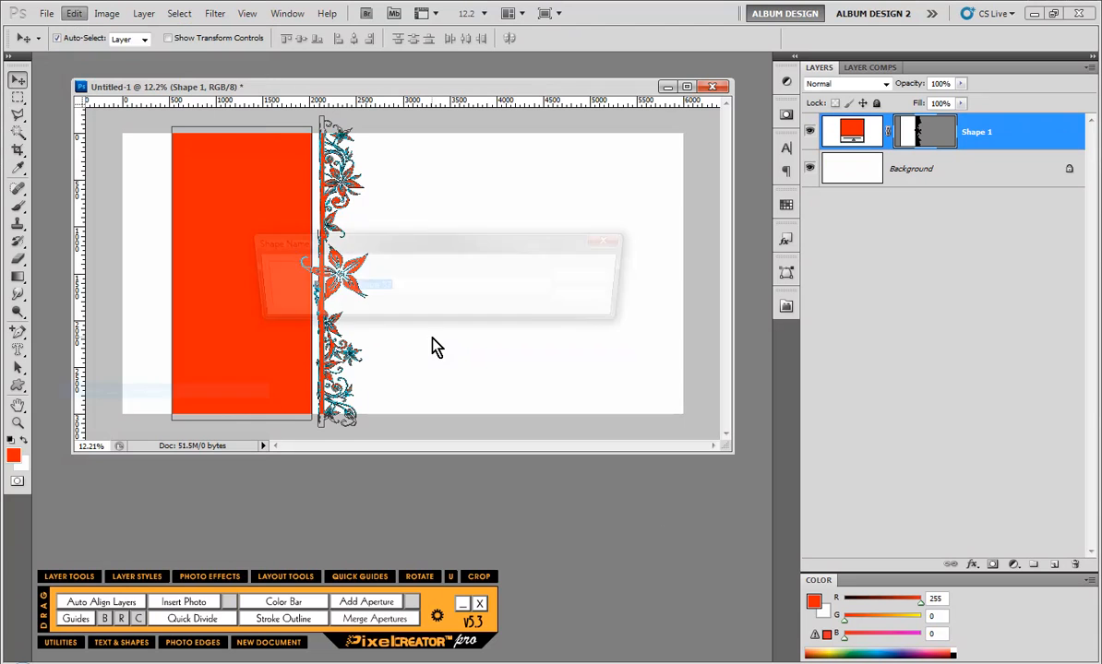
{"action": "left_click", "coordinate": [582, 282]}
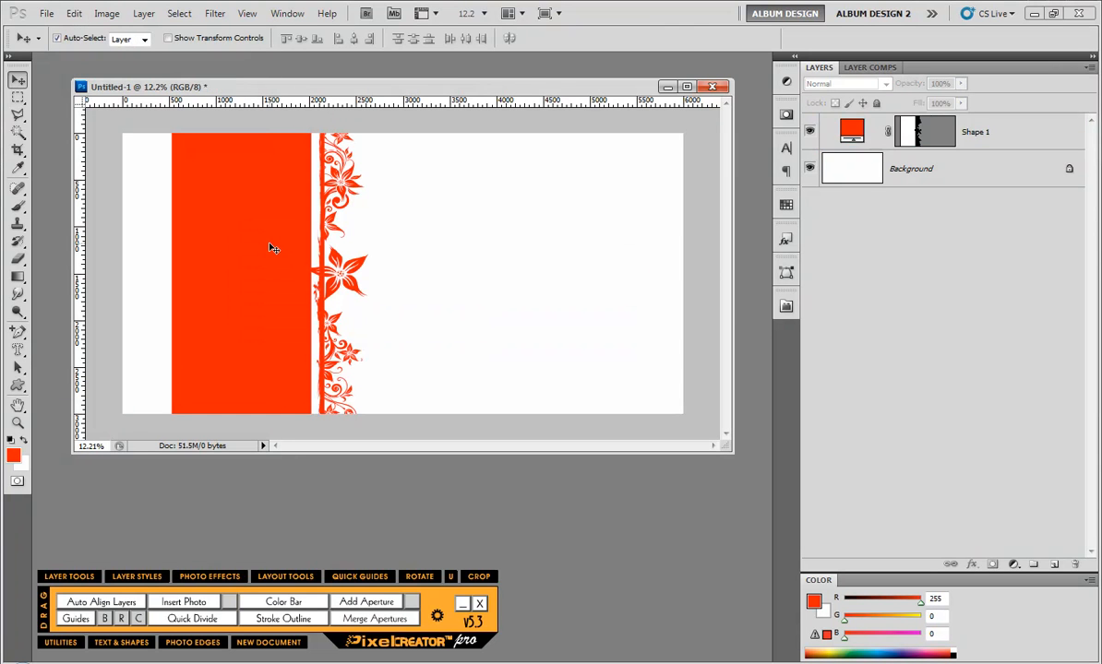
{"action": "key", "text": "Delete"}
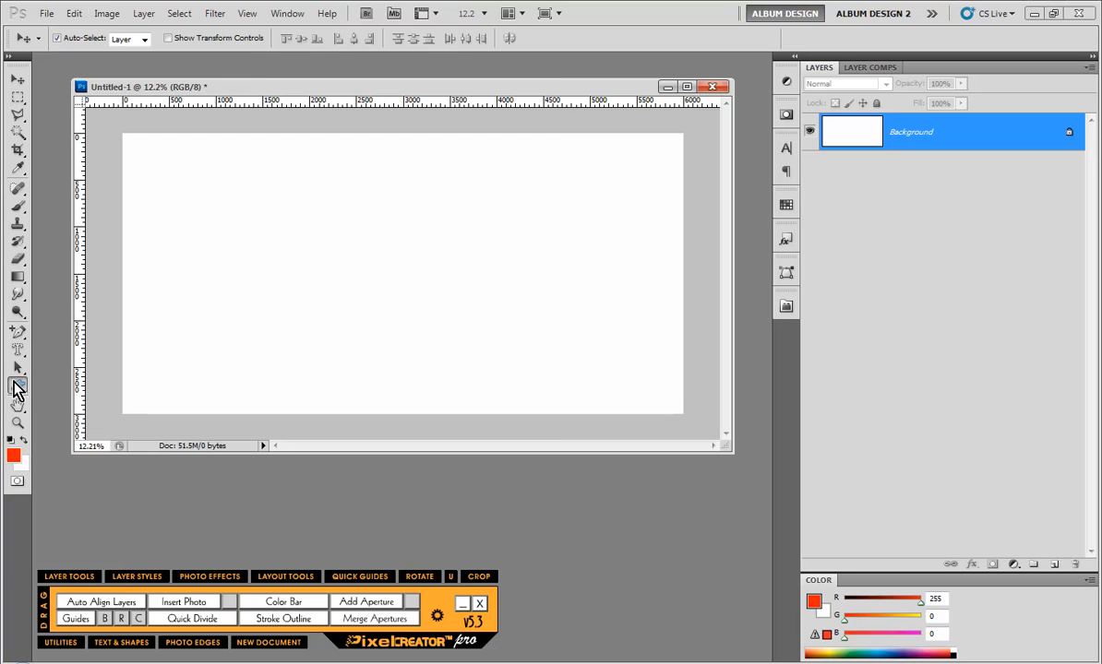
Choose the saved rectangle-and-flourish custom shape and draw it over the full canvas height in the left half of the page
{"action": "left_click", "coordinate": [17, 386]}
{"action": "left_click", "coordinate": [307, 41]}
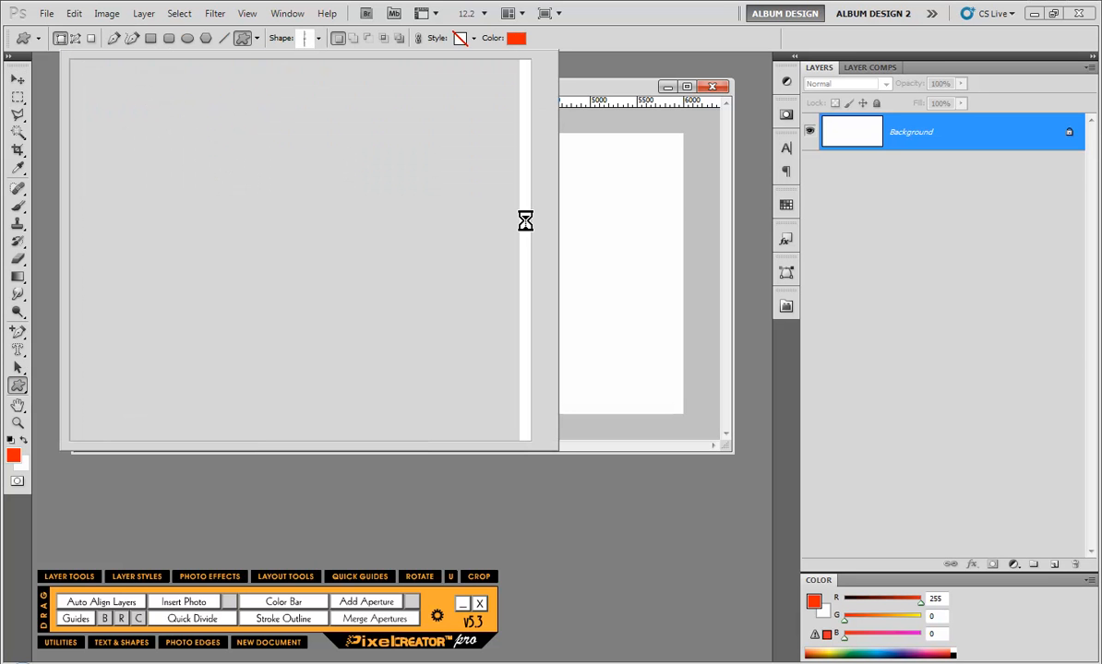
{"action": "left_click_drag", "start_coordinate": [528, 298], "coordinate": [528, 434]}
{"action": "left_click", "coordinate": [240, 417]}
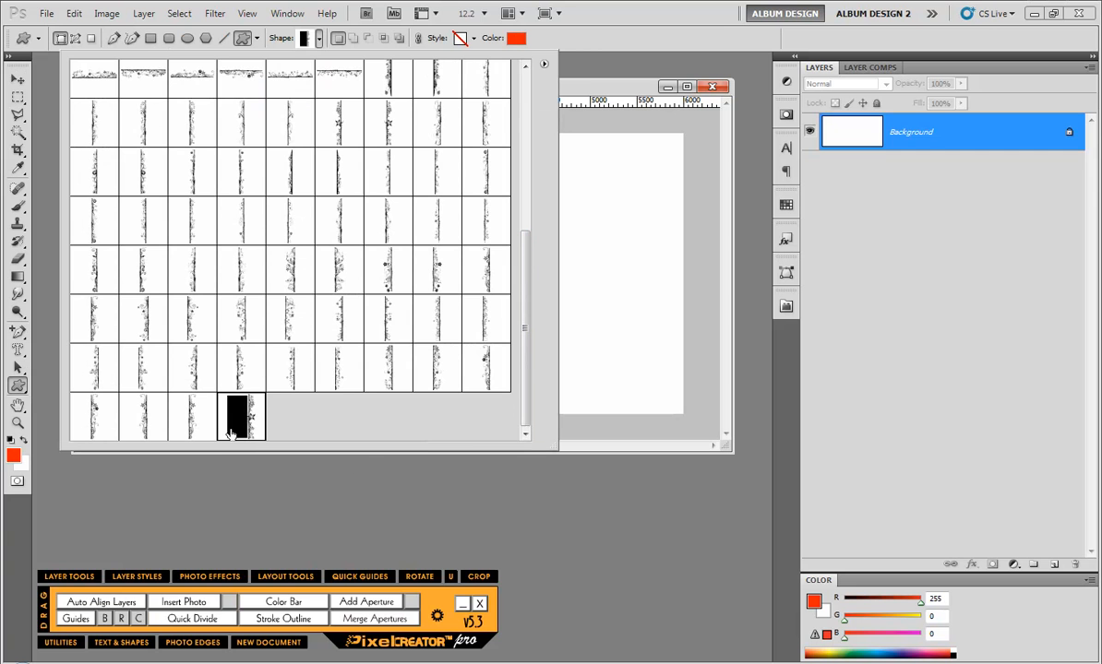
{"action": "left_click", "coordinate": [579, 330]}
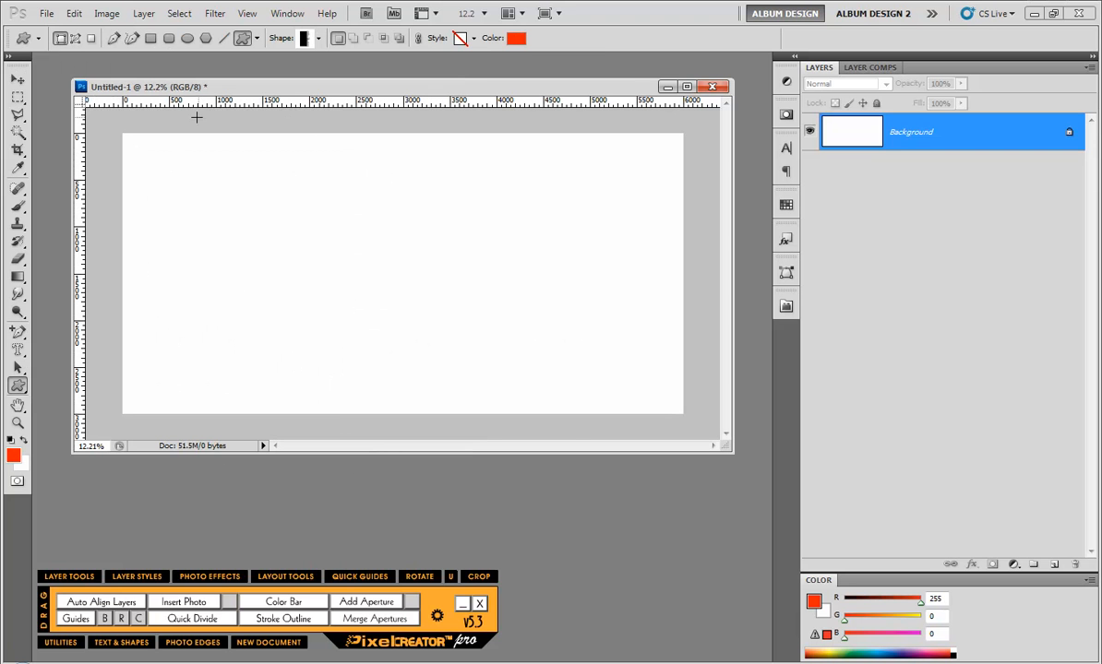
{"action": "left_click_drag", "start_coordinate": [196, 117], "coordinate": [395, 430]}
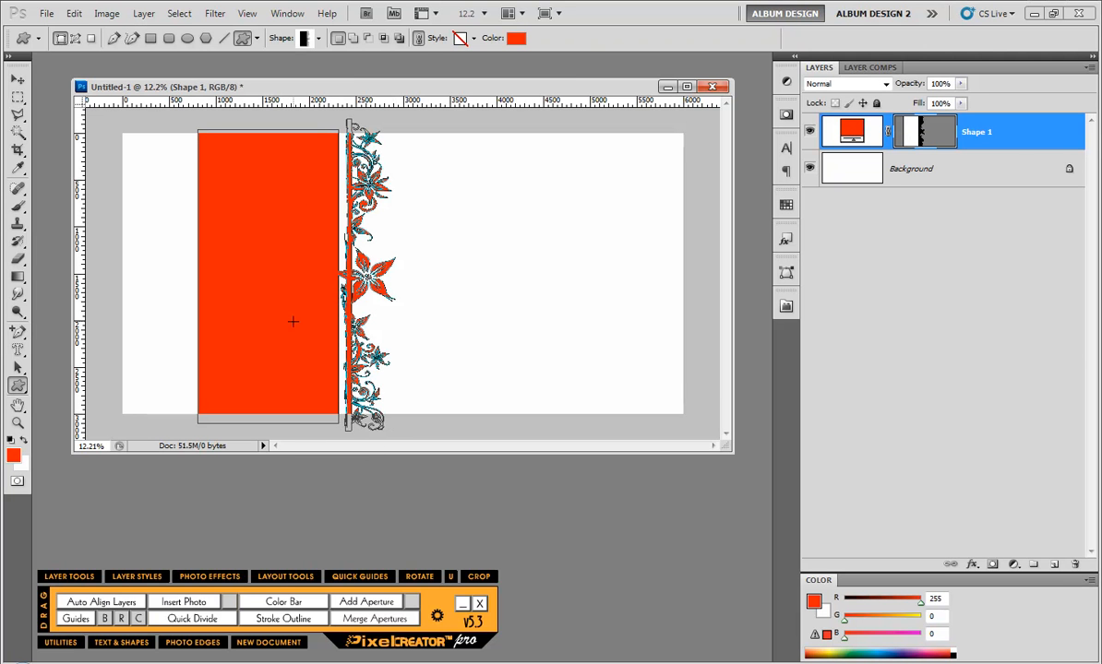
{"action": "left_click", "coordinate": [18, 79]}
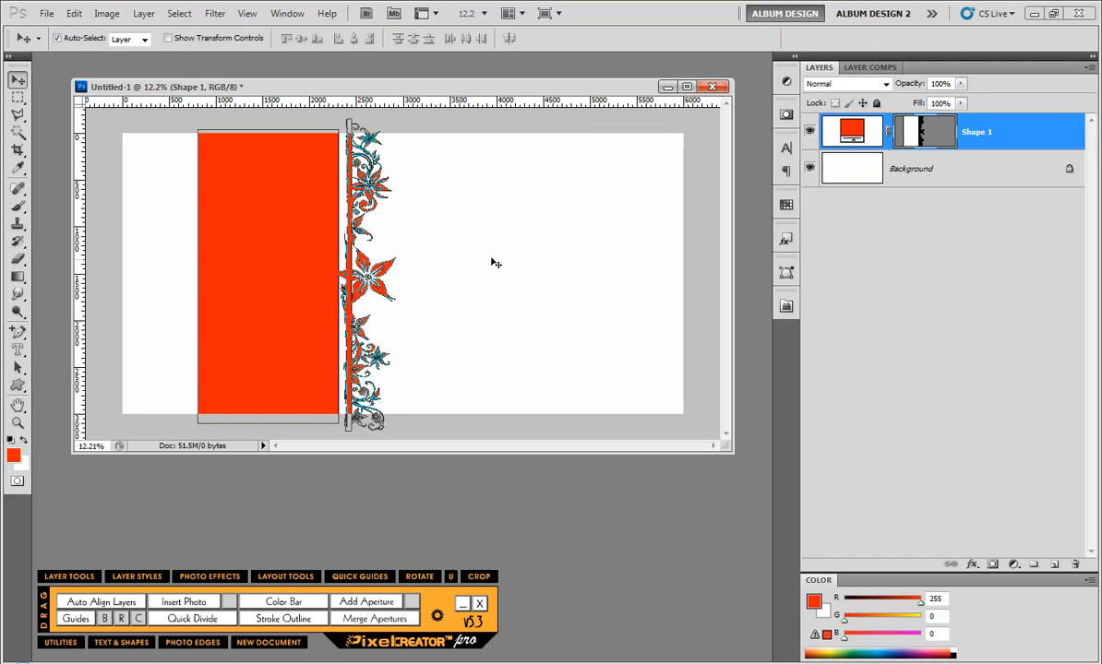
{"action": "left_click", "coordinate": [445, 274]}
Insert CTSenior01-001.jpg from Bridge into the merged shape with Insert Photo, and flip the photo horizontally
{"action": "left_click", "coordinate": [269, 265]}
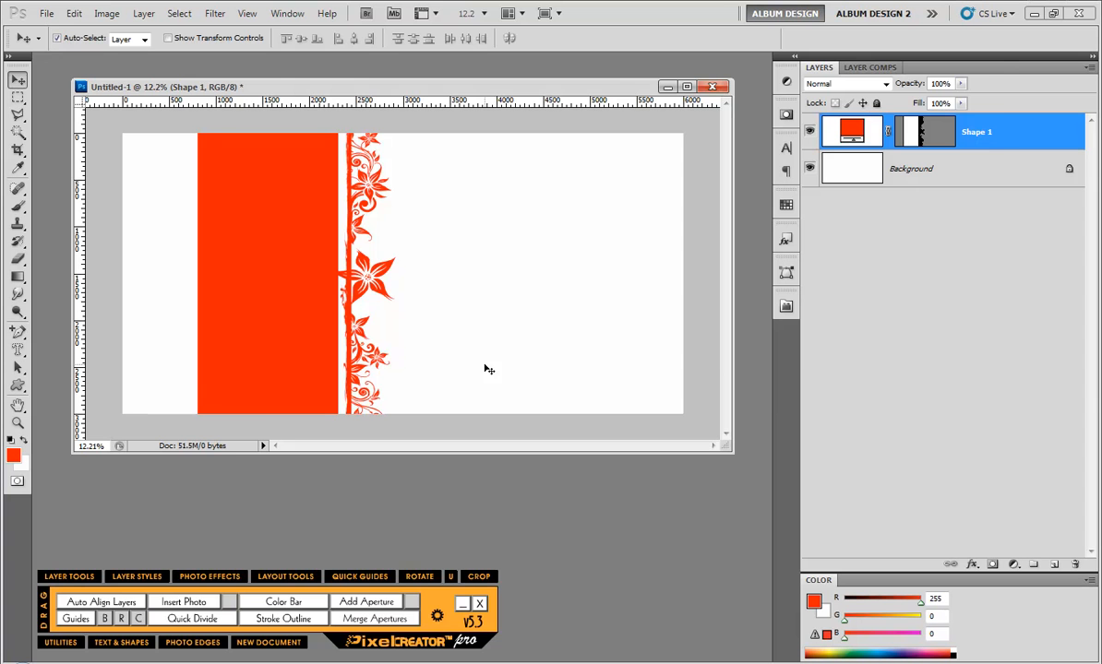
{"action": "key", "text": "alt+Tab"}
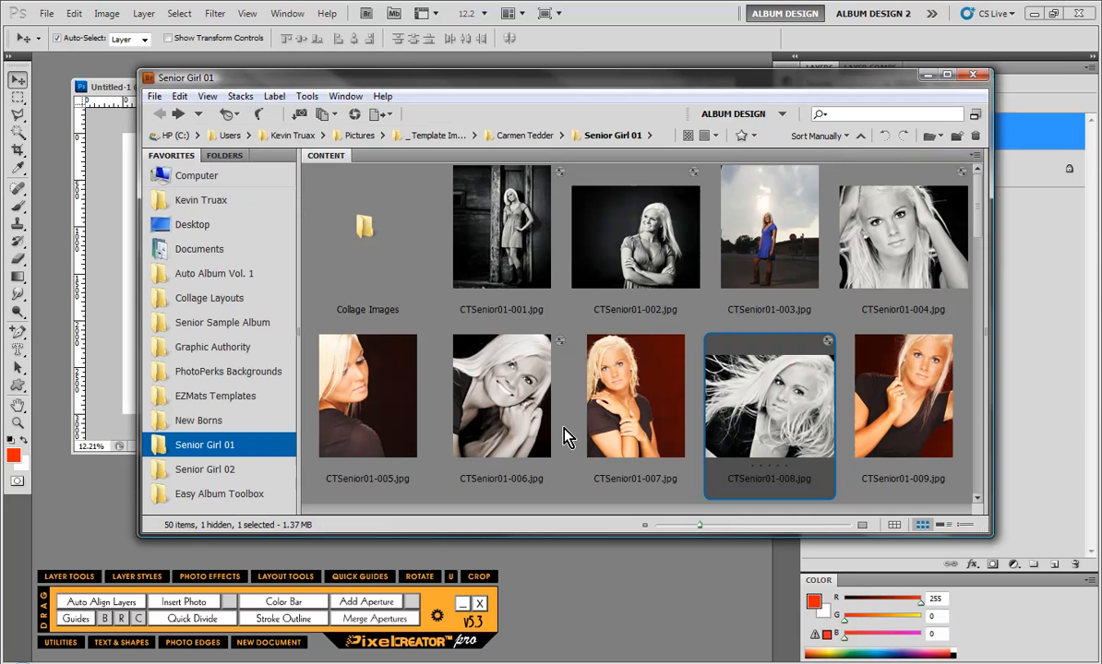
{"action": "left_click", "coordinate": [519, 226]}
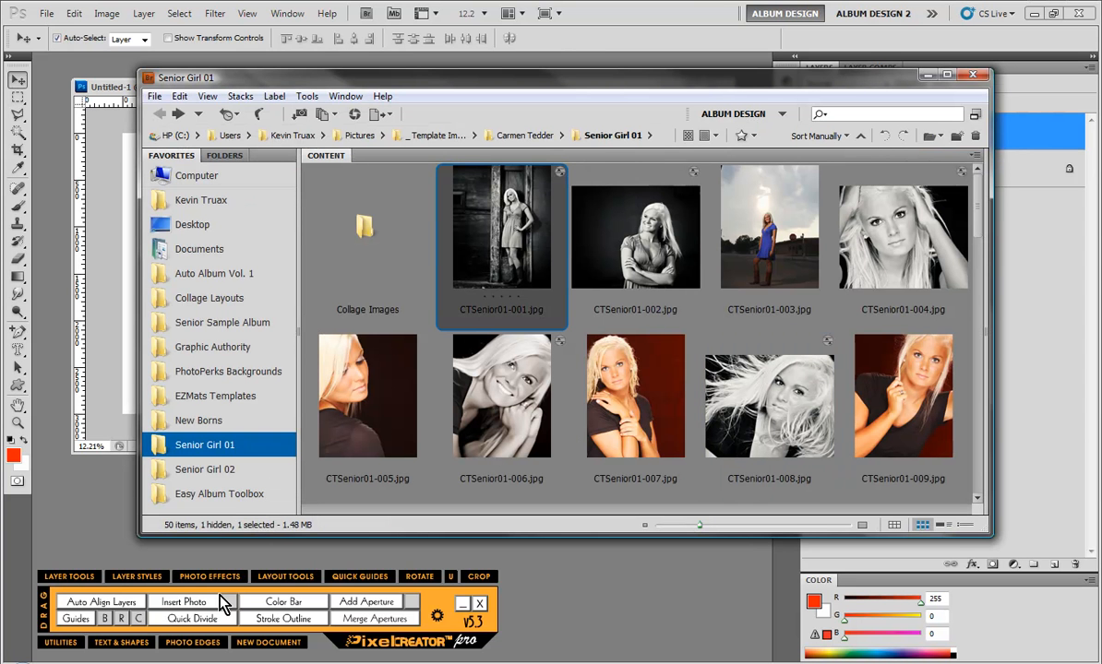
{"action": "left_click", "coordinate": [210, 600]}
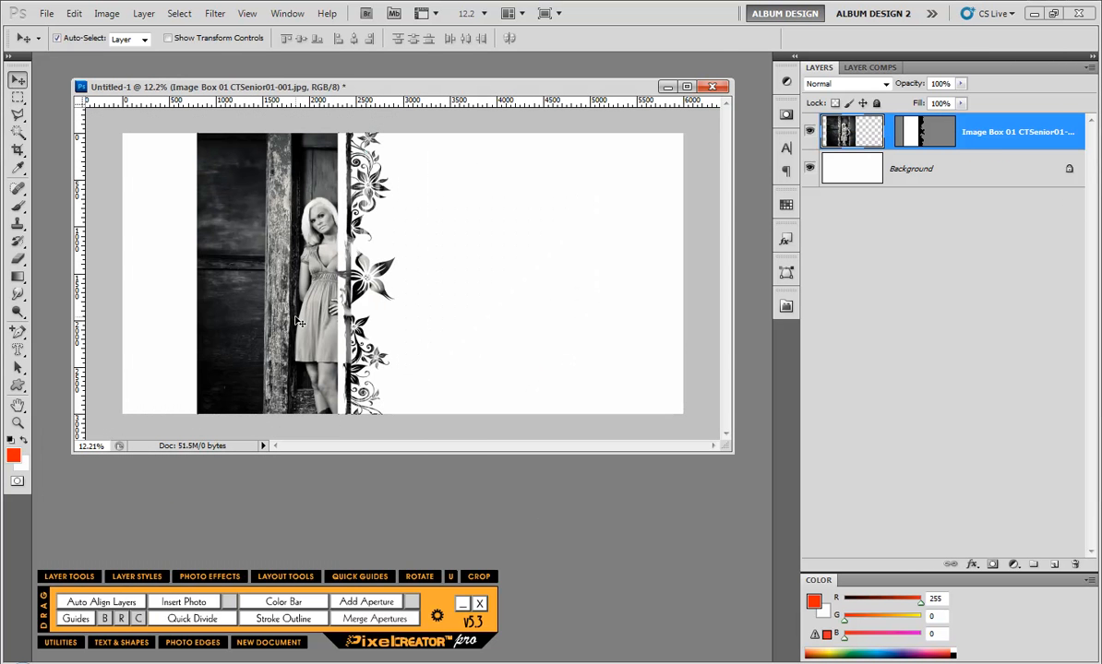
{"action": "right_click", "coordinate": [295, 319]}
{"action": "left_click", "coordinate": [388, 532]}
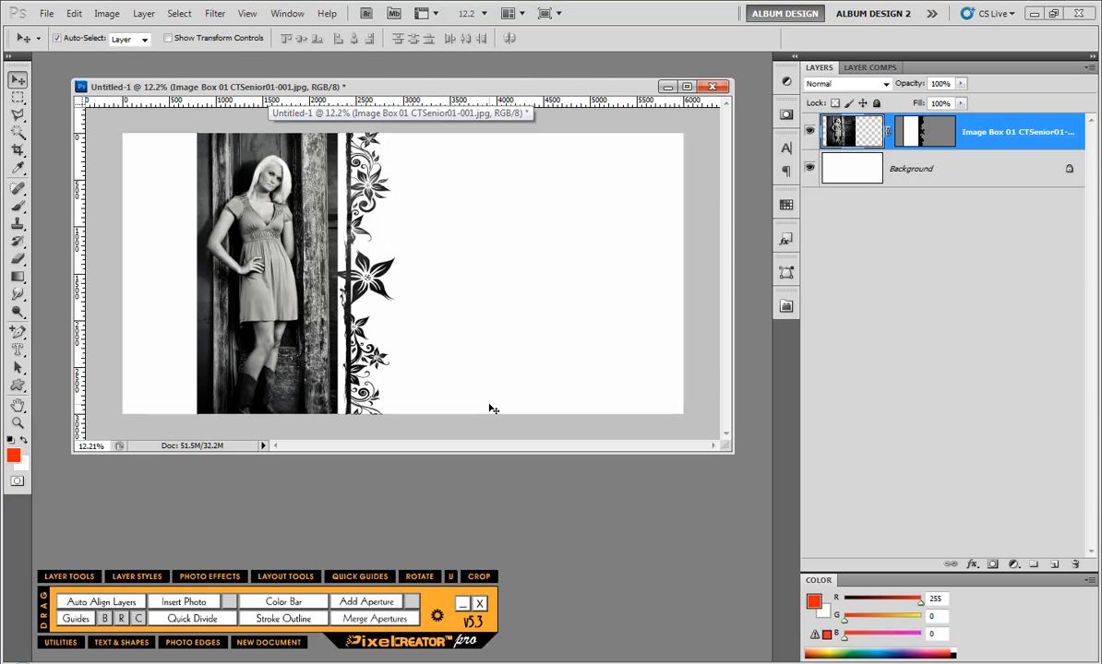
Select the photo-filled Image Box 01 layer and delete it
{"action": "left_click", "coordinate": [467, 316]}
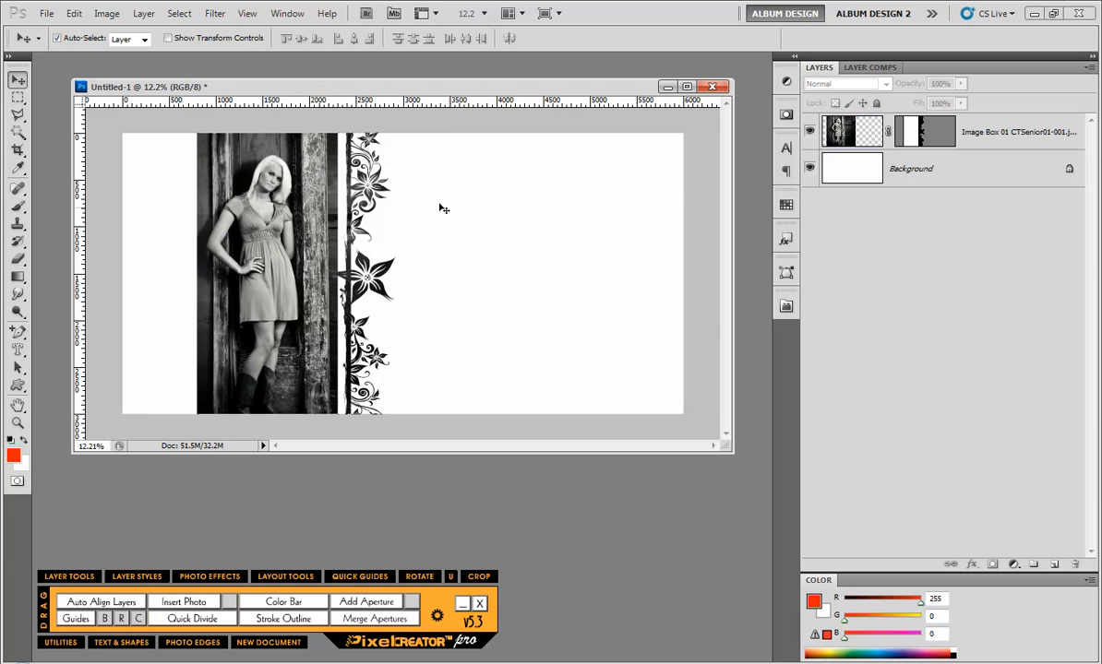
{"action": "left_click", "coordinate": [428, 240]}
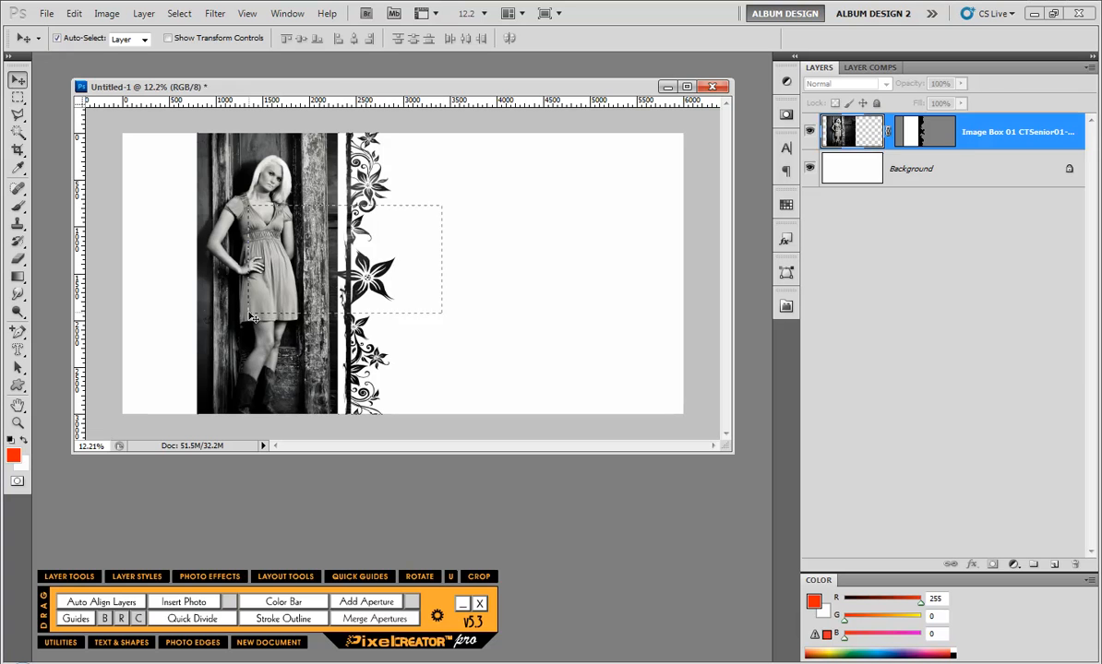
{"action": "key", "text": "Delete"}
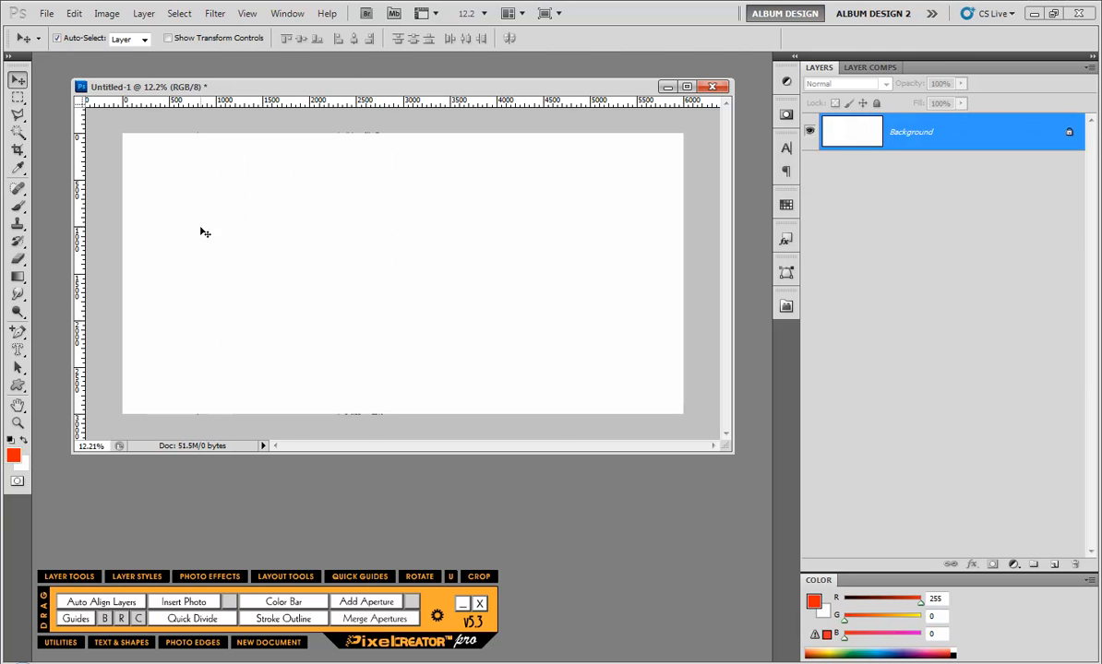
Replace the current custom shapes with the PhotoPerks - Photo Blocks Vol. 1 set
{"action": "left_click", "coordinate": [17, 384]}
{"action": "left_click", "coordinate": [306, 41]}
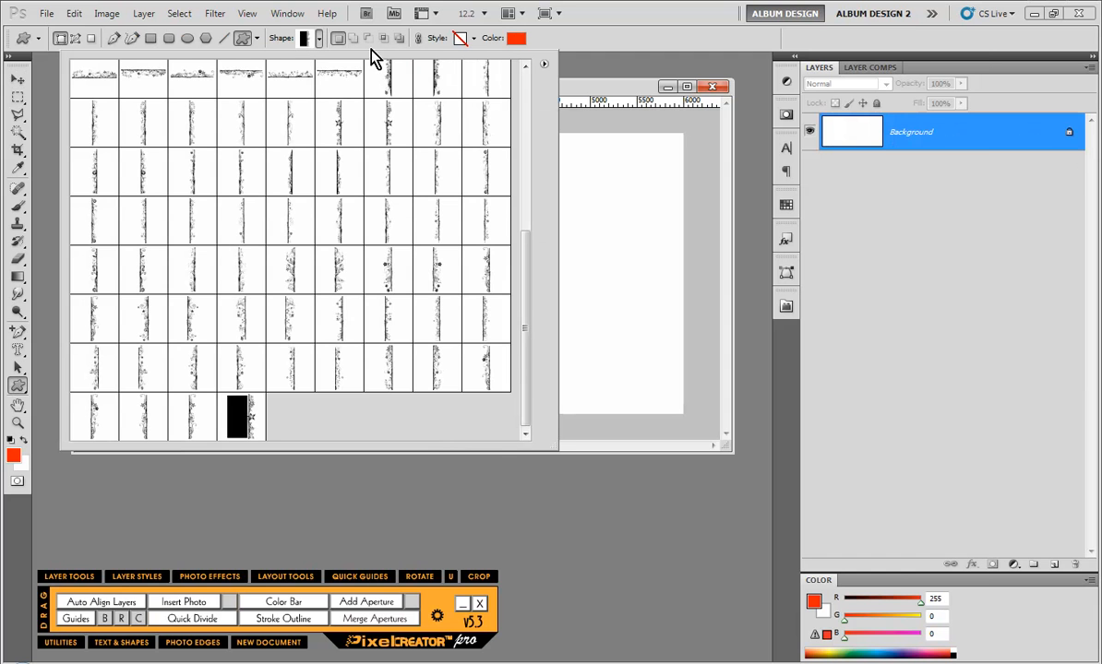
{"action": "left_click", "coordinate": [543, 64]}
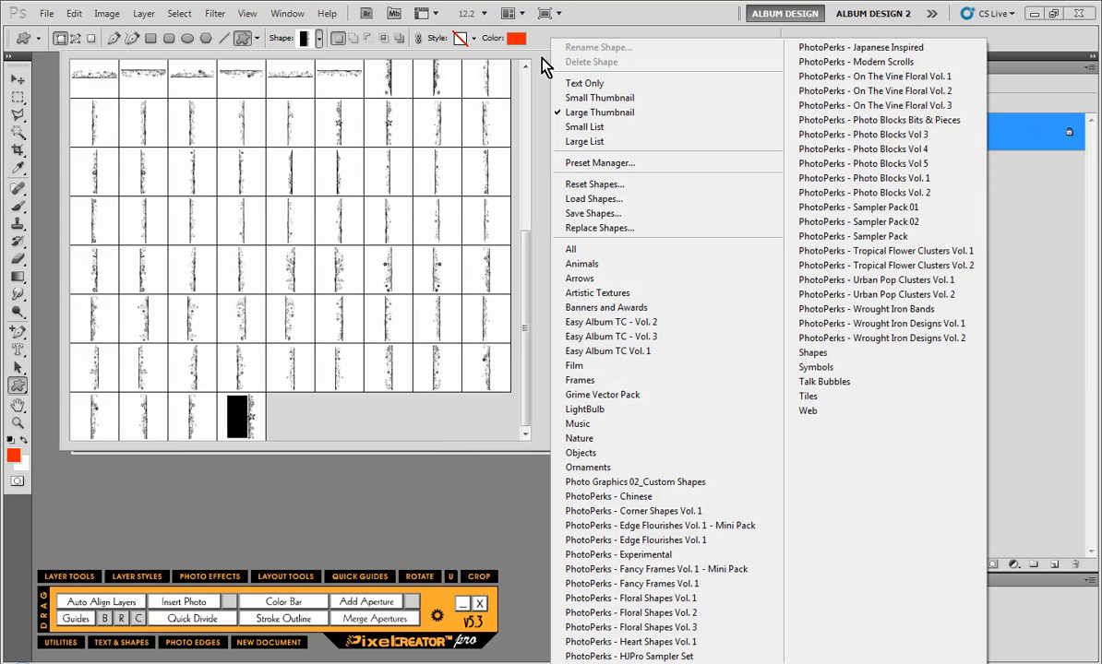
{"action": "left_click", "coordinate": [830, 178]}
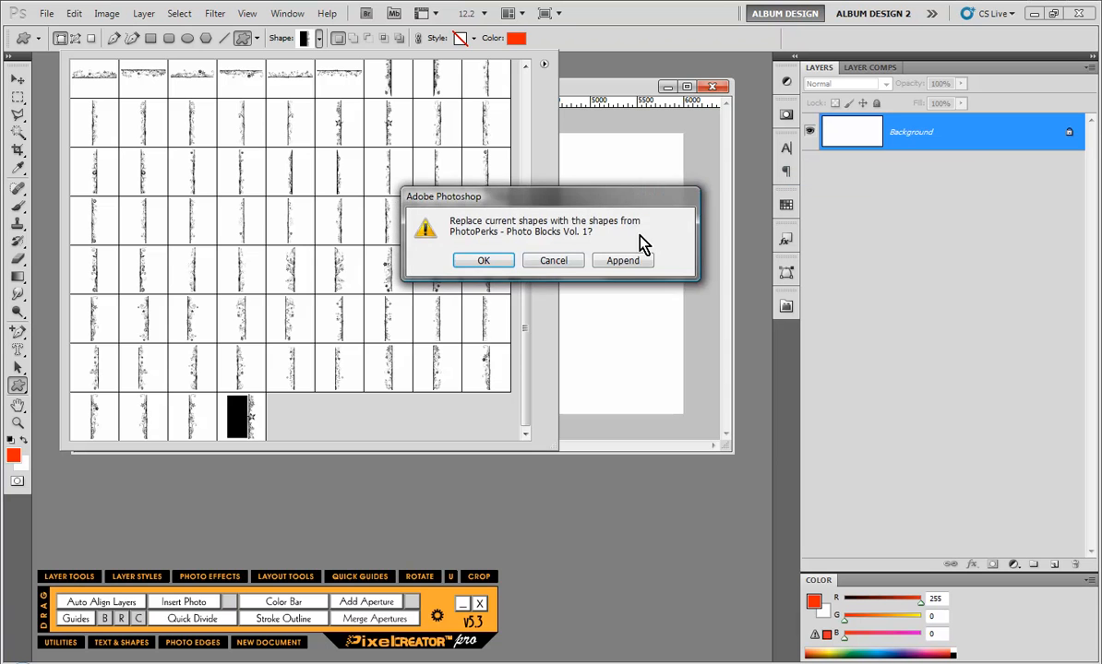
{"action": "left_click", "coordinate": [487, 261]}
{"action": "left_click", "coordinate": [505, 261]}
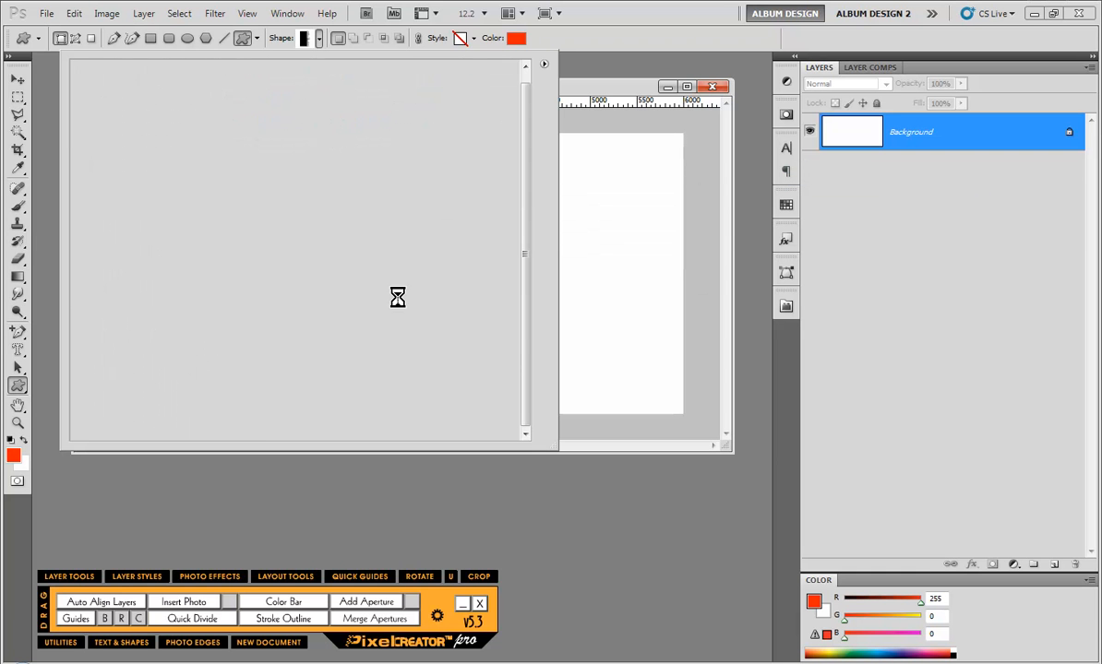
Choose a solid rough-edged photo block shape and draw it about 2100 px wide, slightly right of the canvas centre
{"action": "left_click_drag", "start_coordinate": [524, 270], "coordinate": [519, 187]}
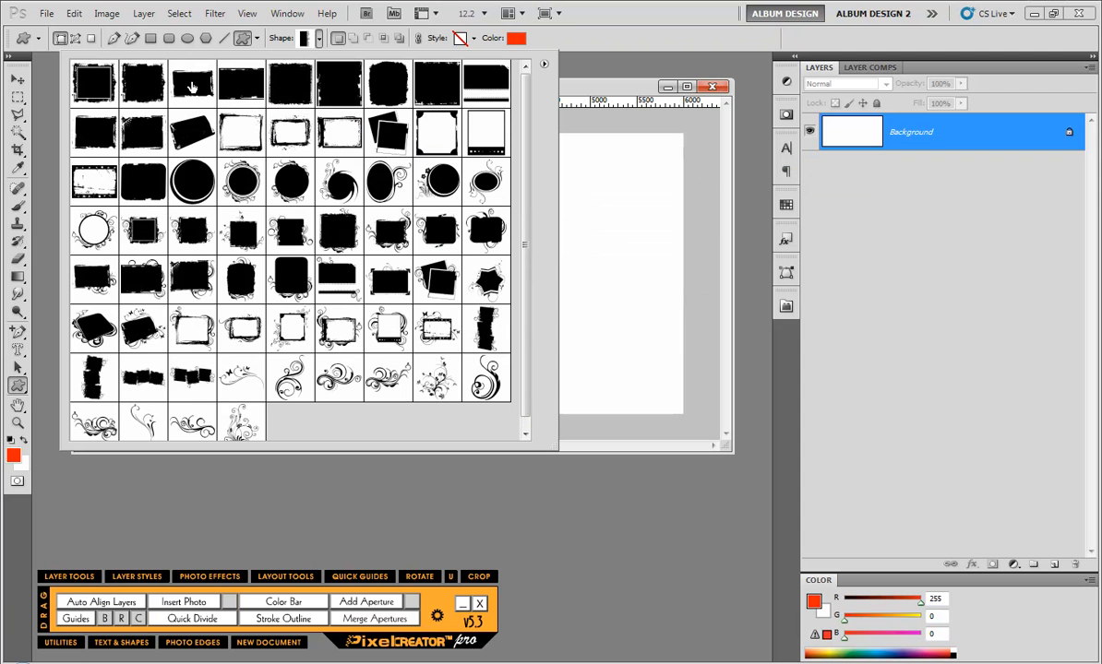
{"action": "left_click", "coordinate": [144, 138]}
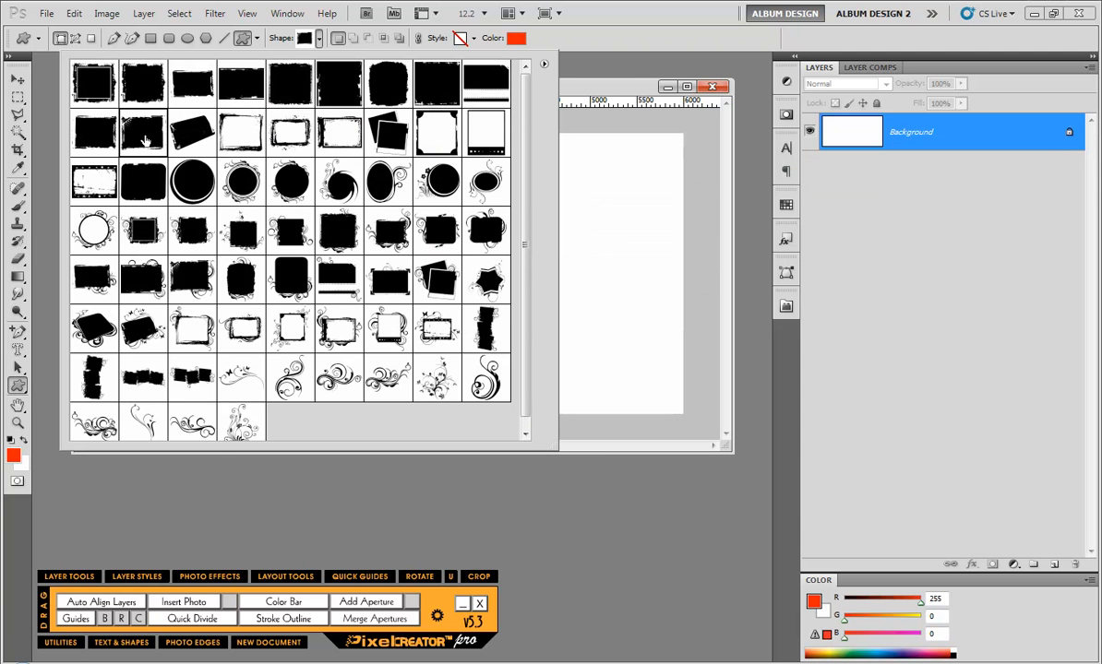
{"action": "left_click", "coordinate": [579, 217]}
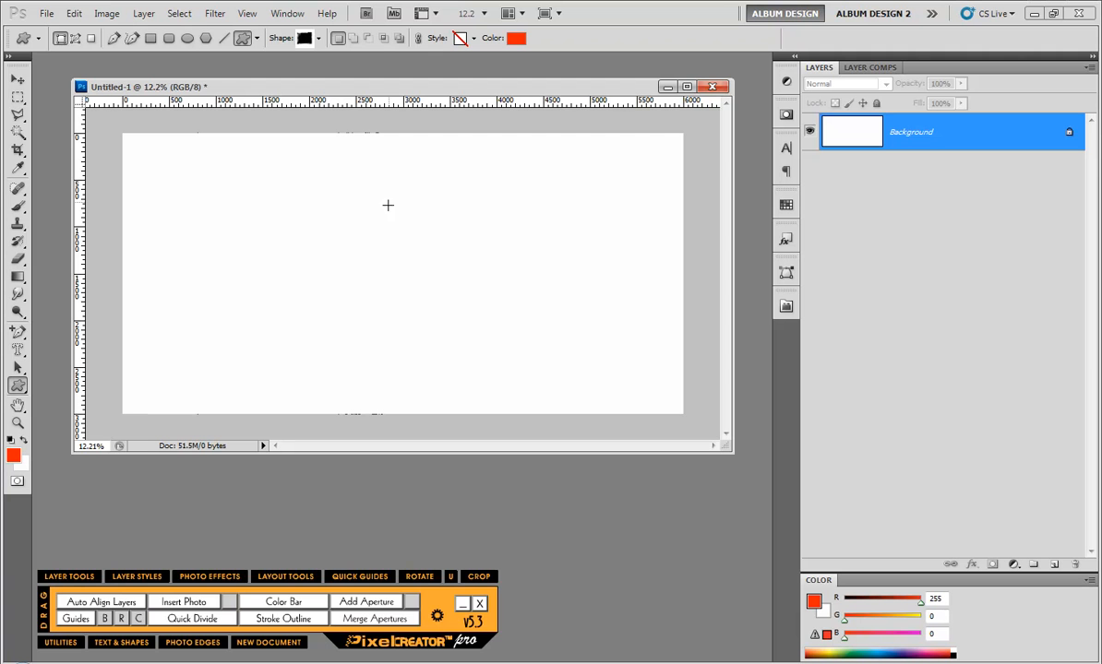
{"action": "left_click_drag", "start_coordinate": [348, 191], "coordinate": [572, 363]}
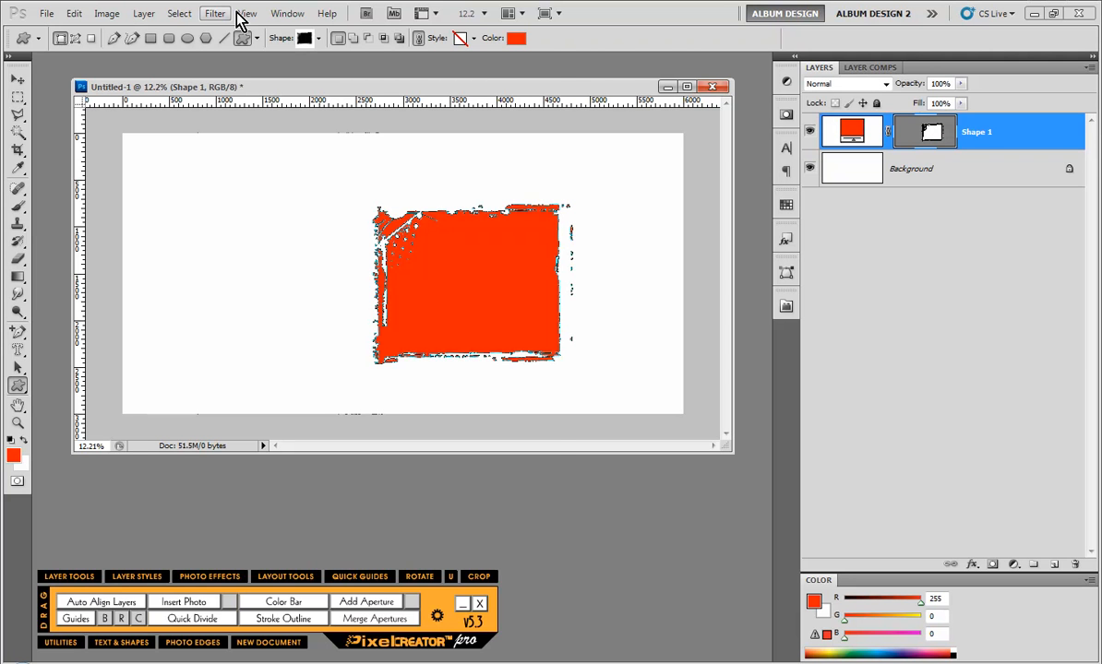
Choose the butterfly flourish shape and draw it over the upper-left corner of the rough-edged photo block
{"action": "left_click", "coordinate": [308, 38]}
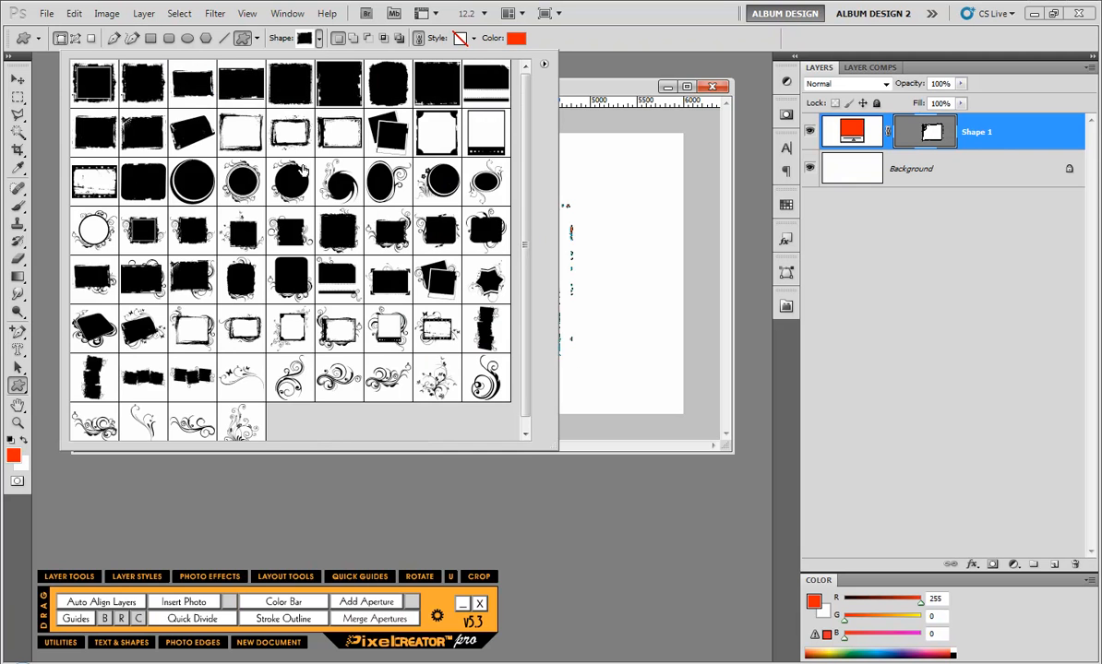
{"action": "left_click", "coordinate": [235, 365]}
{"action": "left_click", "coordinate": [593, 274]}
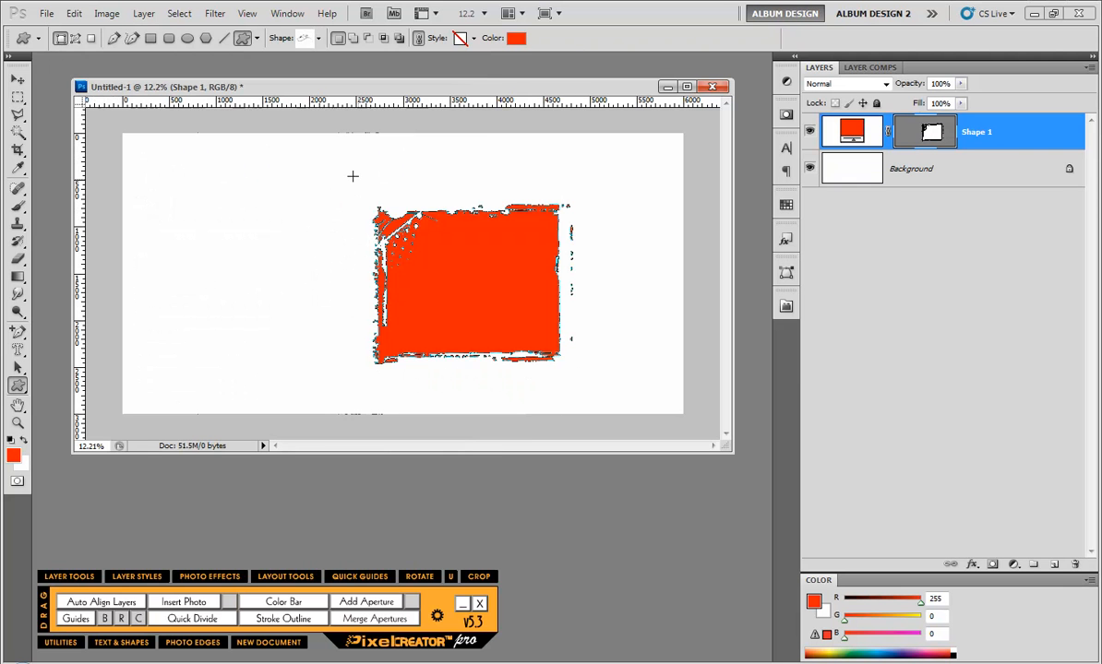
{"action": "left_click_drag", "start_coordinate": [328, 165], "coordinate": [438, 231]}
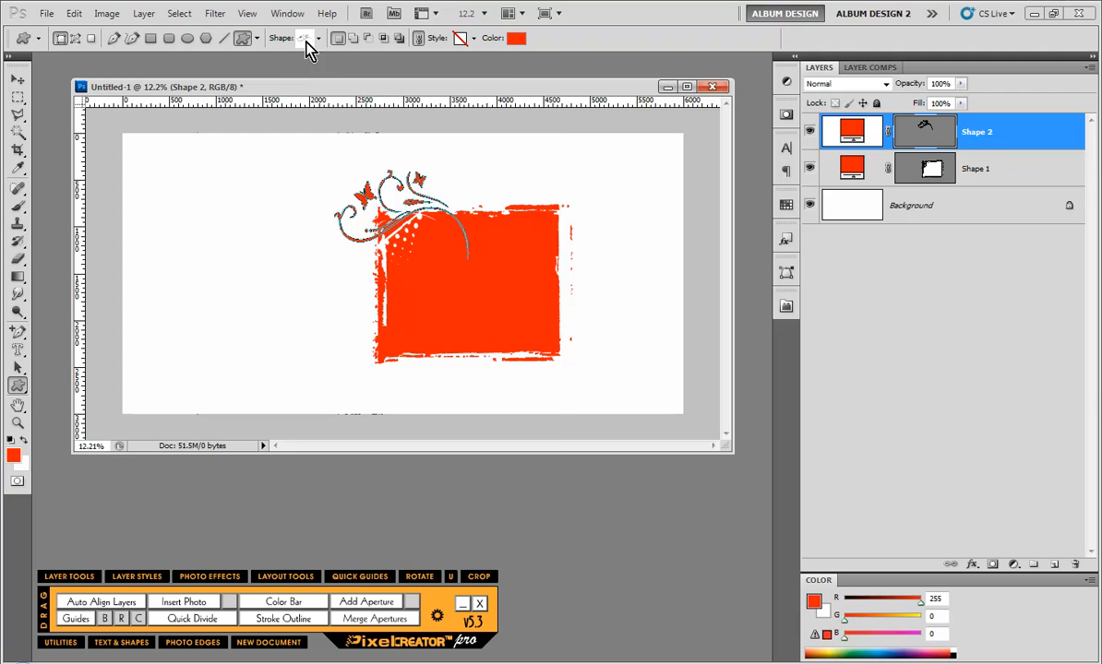
Choose a curling swirl flourish shape and draw it over the lower-right corner of the photo block
{"action": "left_click", "coordinate": [304, 39]}
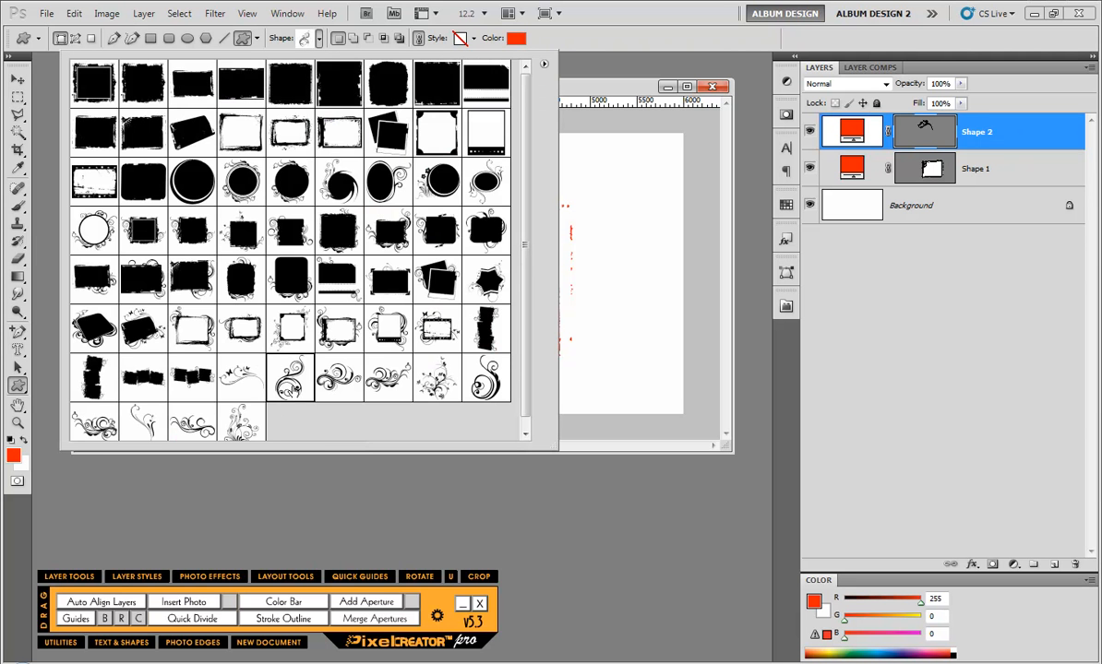
{"action": "left_click", "coordinate": [321, 387]}
{"action": "left_click", "coordinate": [596, 322]}
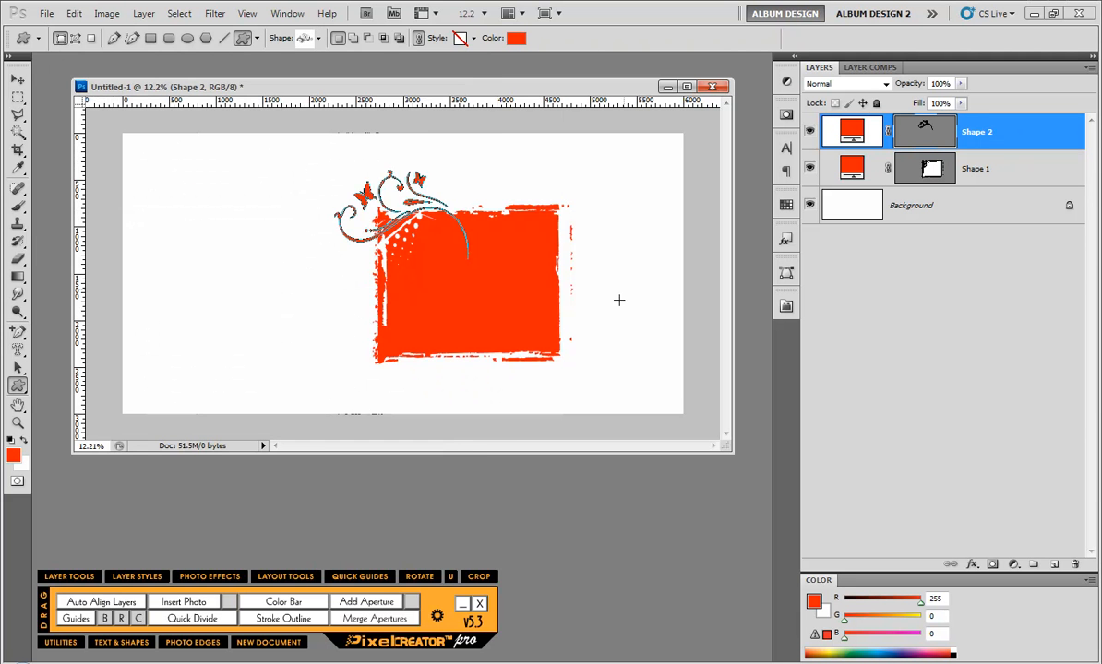
{"action": "left_click_drag", "start_coordinate": [619, 300], "coordinate": [494, 401]}
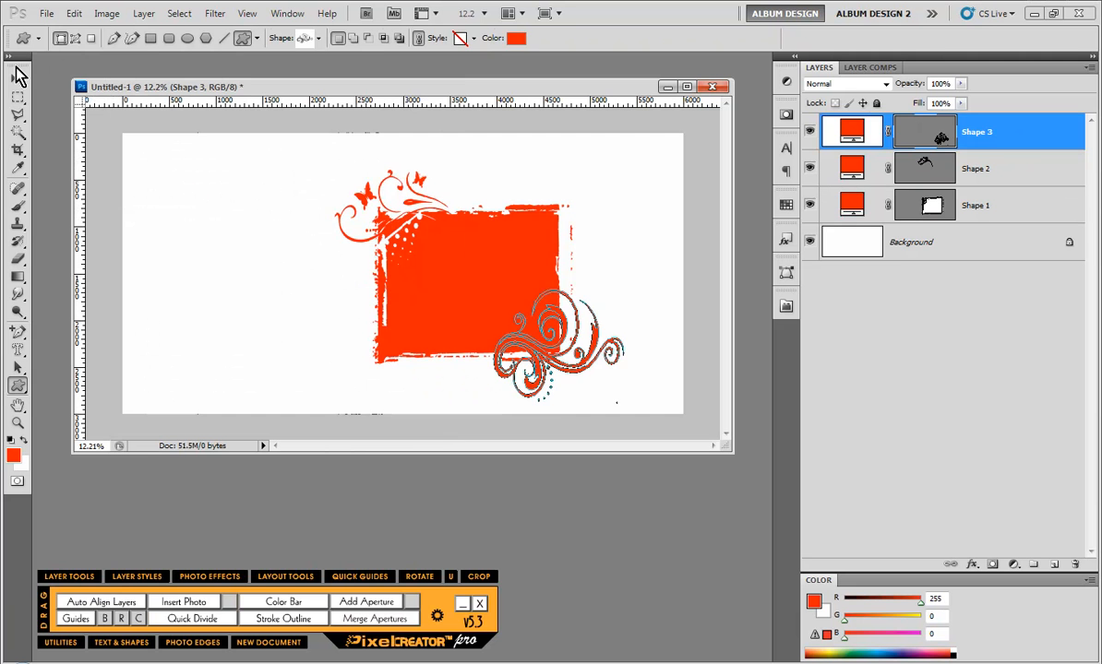
Select the Shape 1, Shape 2 and Shape 3 layers together and combine them with Merge Apertures
{"action": "left_click", "coordinate": [19, 78]}
{"action": "left_click", "coordinate": [214, 232]}
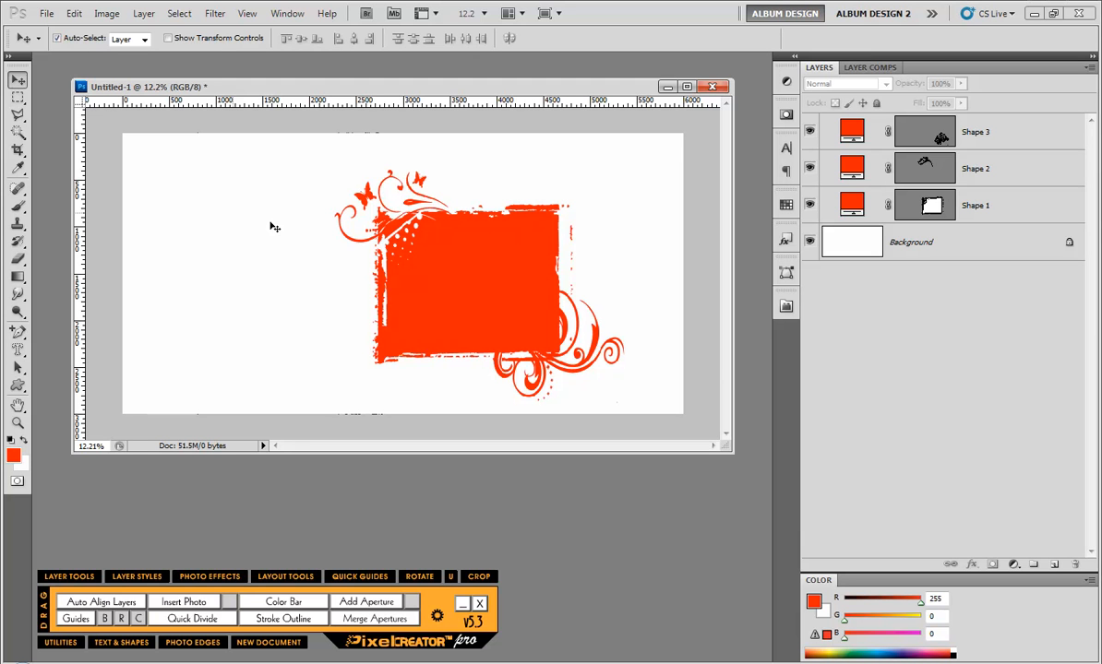
{"action": "left_click_drag", "start_coordinate": [360, 229], "coordinate": [595, 377]}
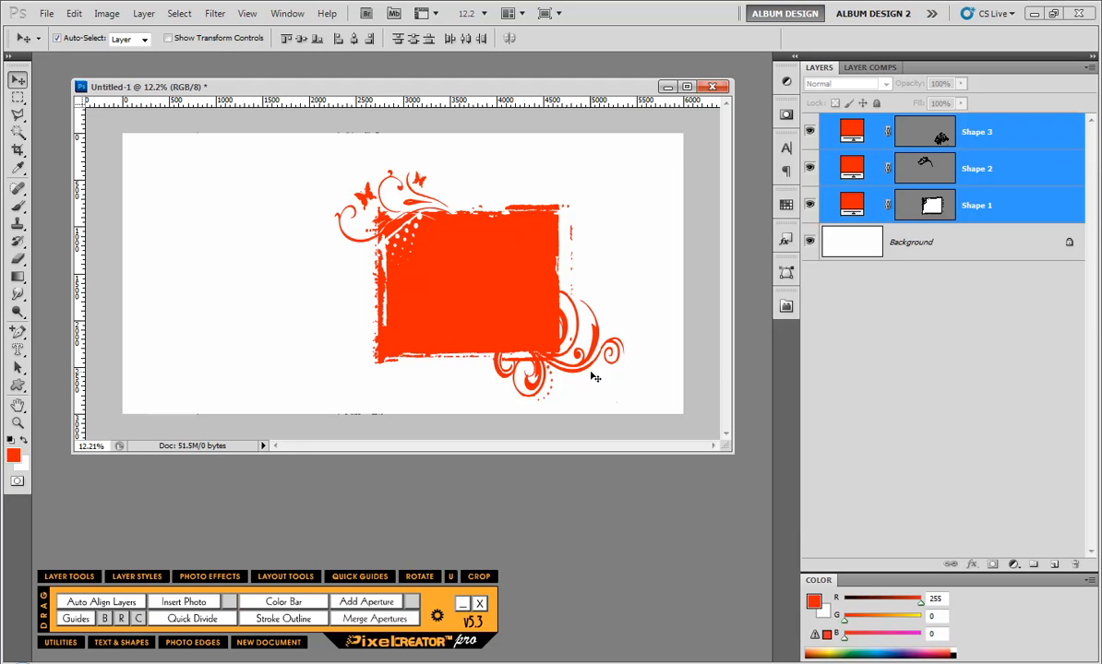
{"action": "left_click", "coordinate": [386, 624]}
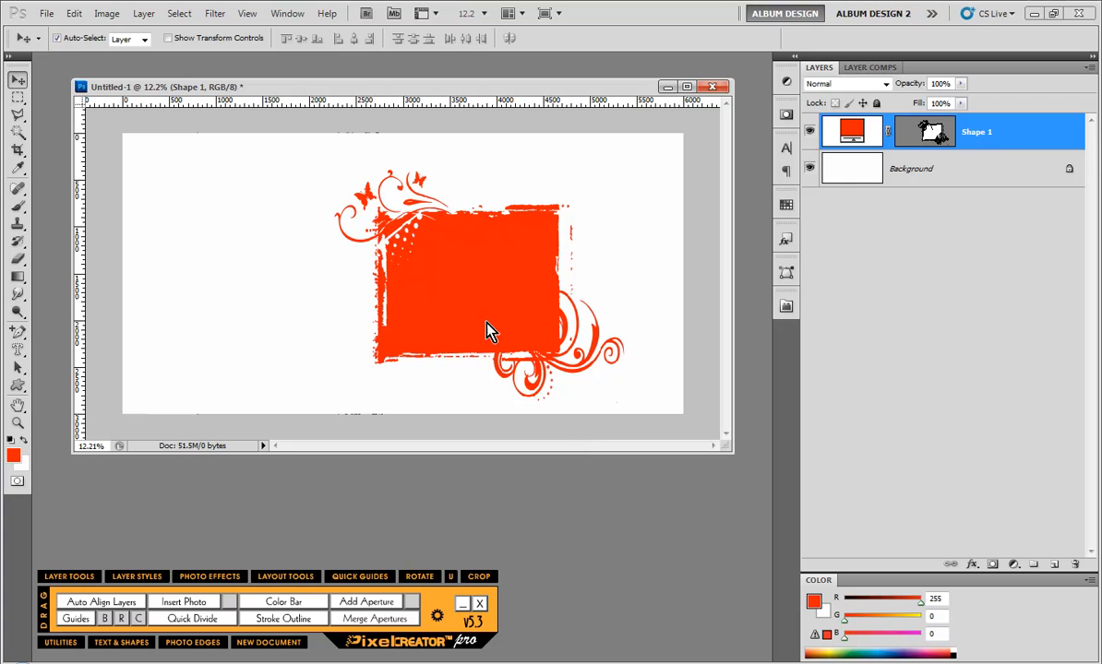
With the Rectangle Tool, subtract a nearly square opening about 1200 px wide from inside the merged photo block's vector mask
{"action": "left_click", "coordinate": [932, 134], "text": "ctrl"}
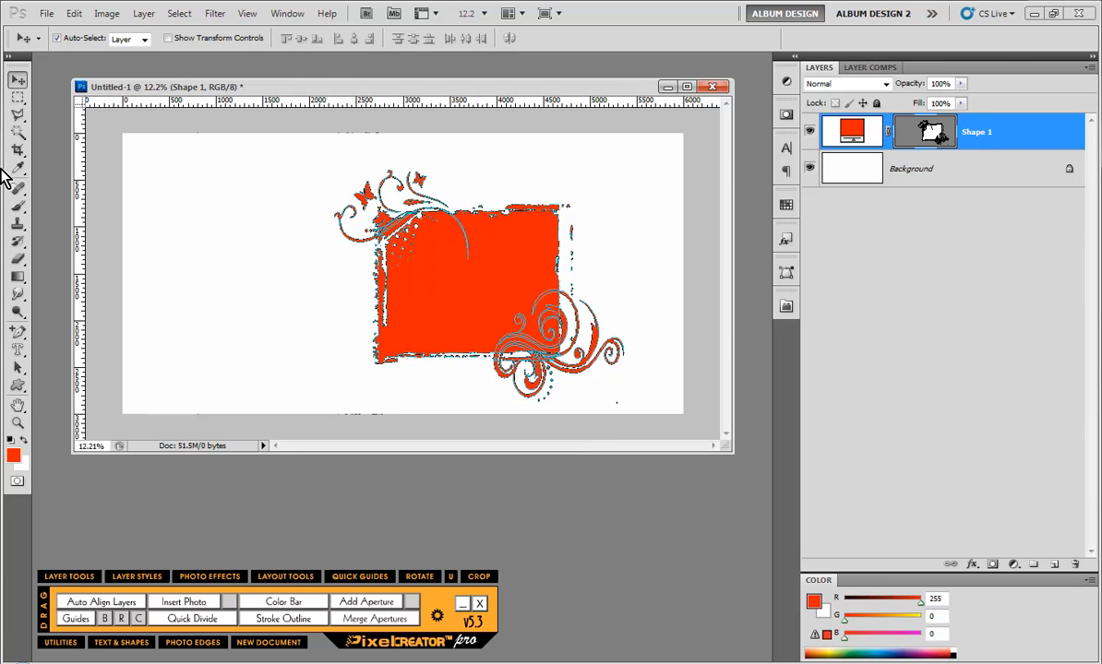
{"action": "left_click", "coordinate": [17, 386]}
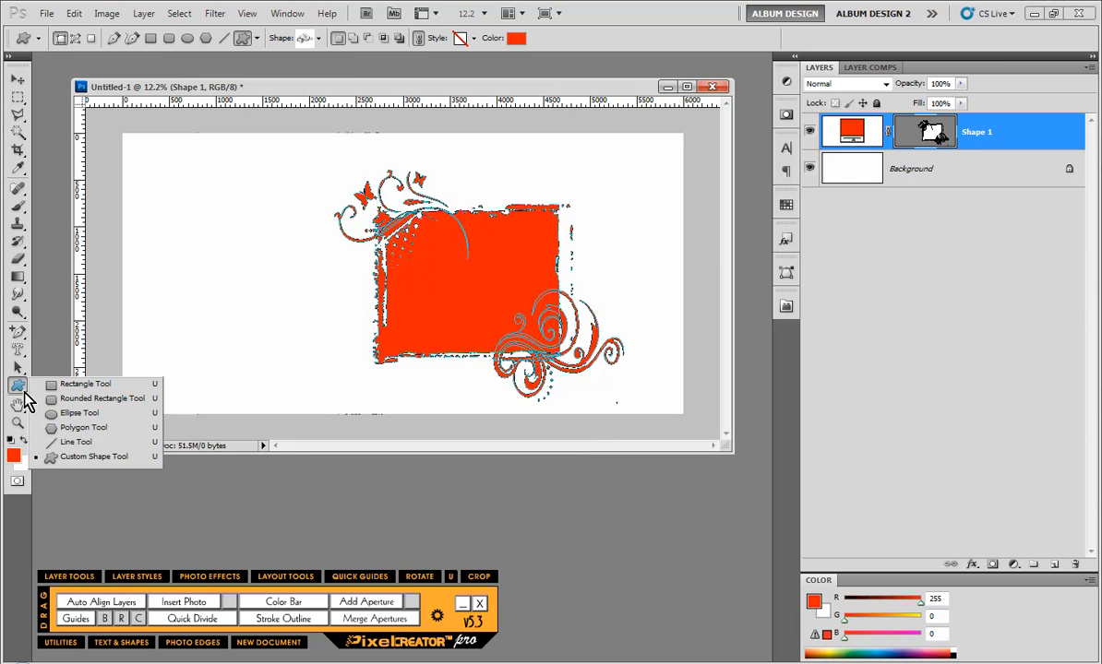
{"action": "left_click", "coordinate": [83, 381]}
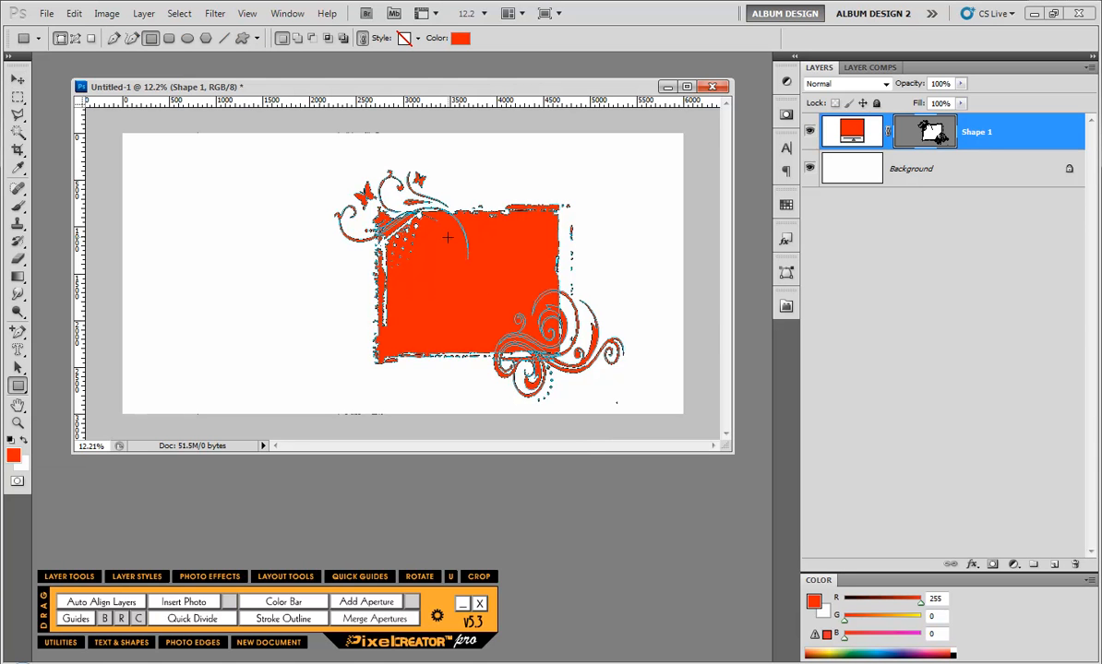
{"action": "key", "text": "shift+alt"}
{"action": "left_click_drag", "start_coordinate": [429, 224], "coordinate": [544, 341]}
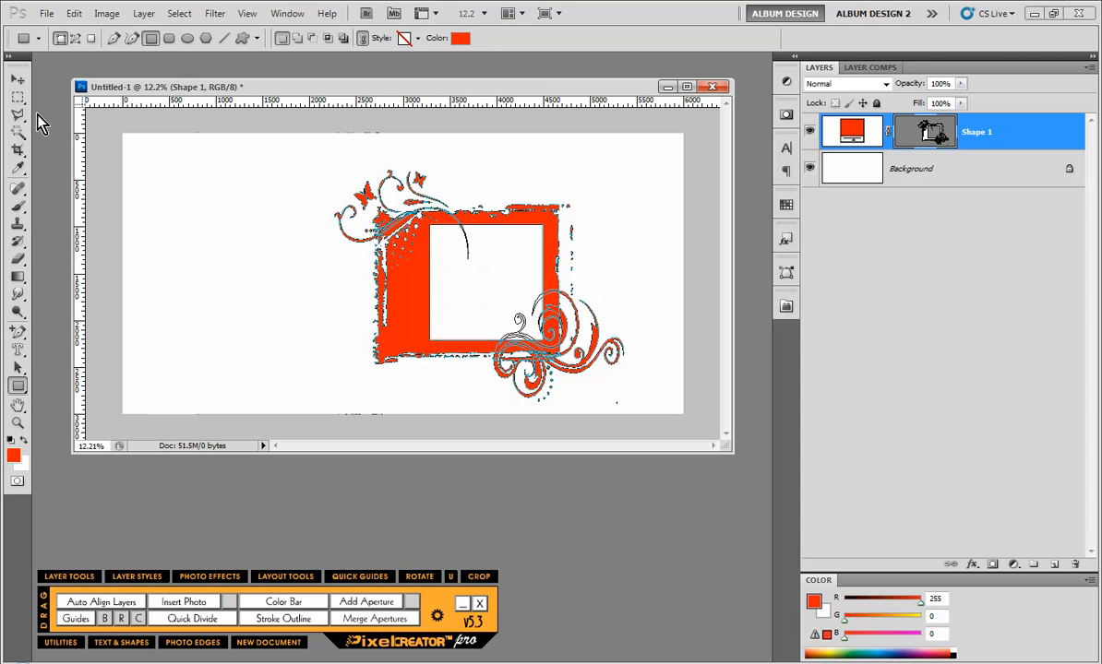
{"action": "left_click", "coordinate": [18, 81]}
{"action": "left_click", "coordinate": [243, 242]}
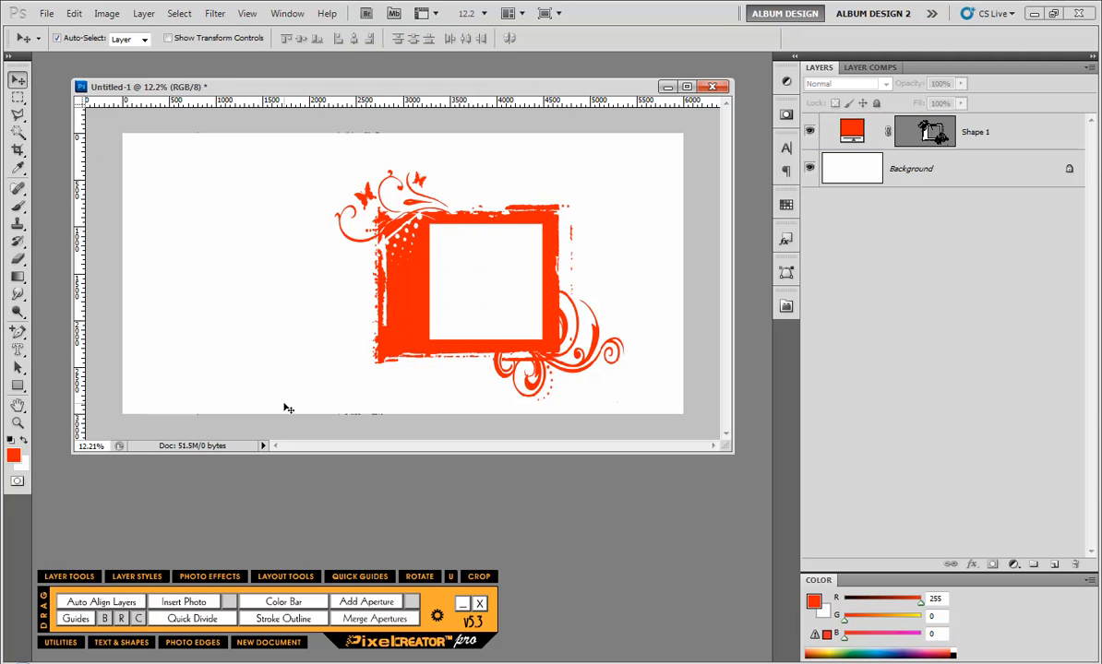
With the Shape 1 layer selected, switch to Bridge and pick PhotoPerks SBT - 050.jpg from the Solid Backgrounds folder of PhotoPerks Backgrounds
{"action": "left_click", "coordinate": [403, 325]}
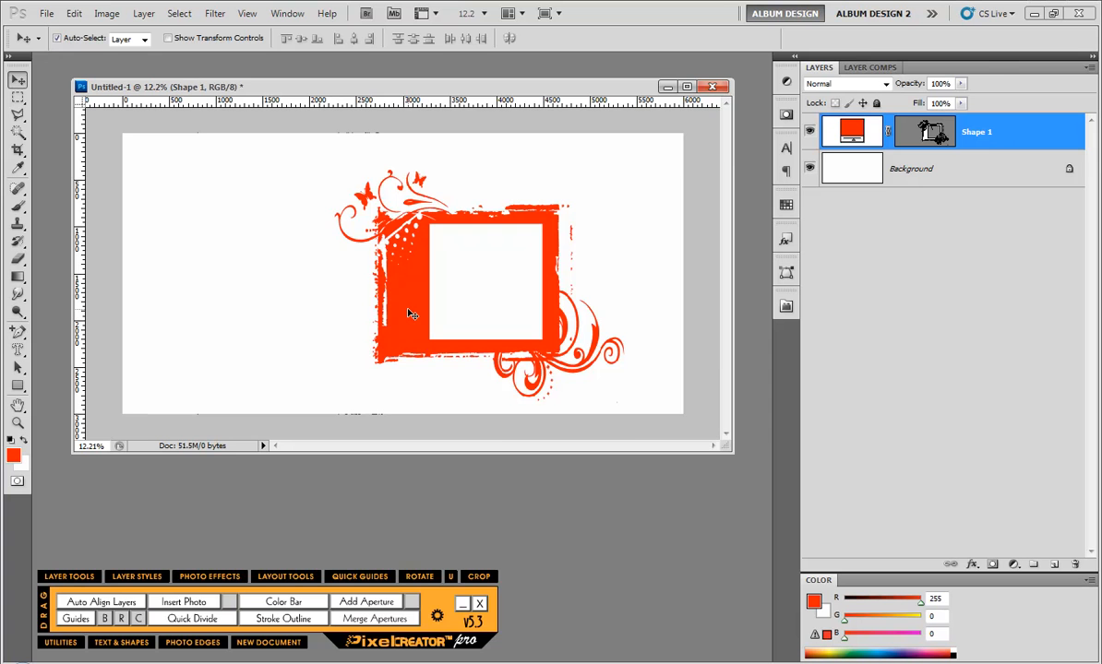
{"action": "left_click", "coordinate": [408, 663]}
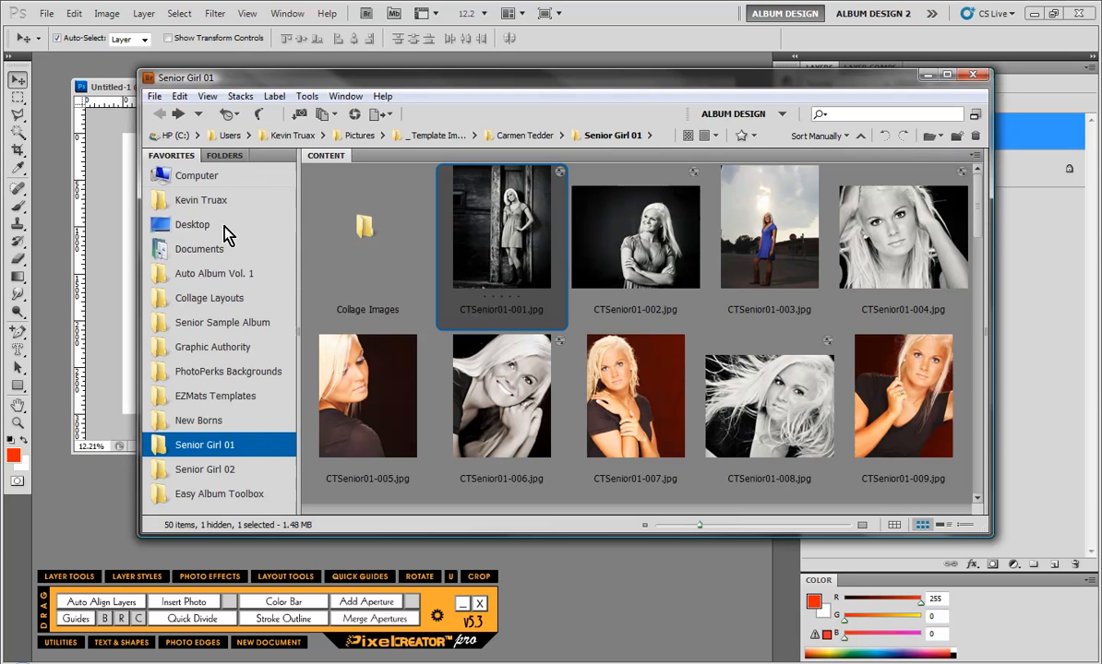
{"action": "left_click", "coordinate": [226, 371]}
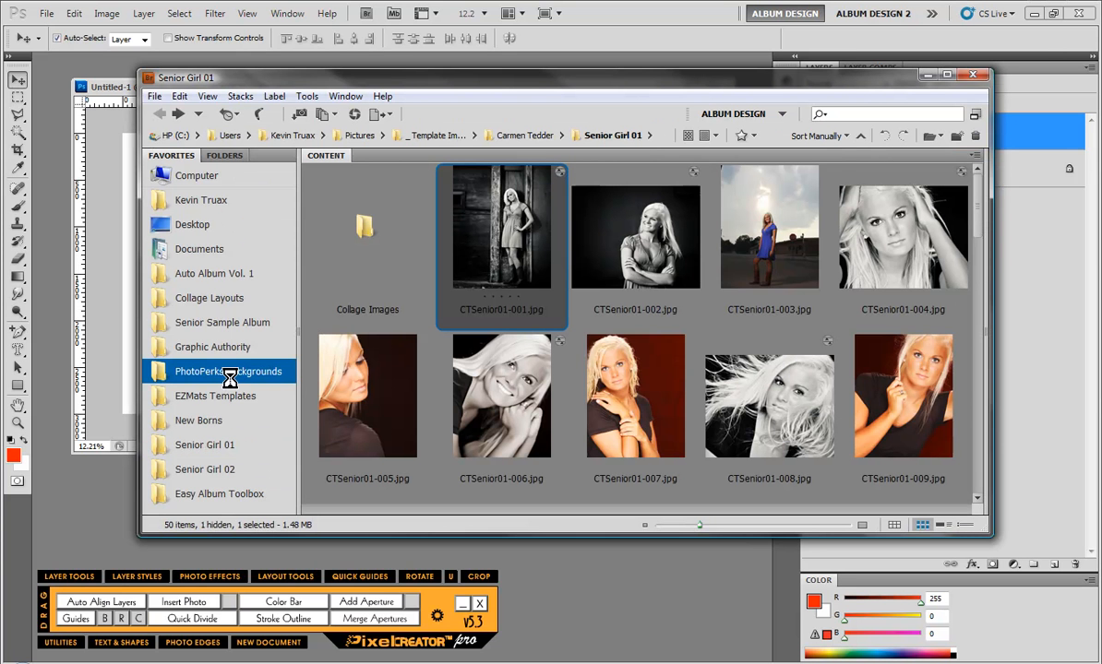
{"action": "double_click", "coordinate": [482, 238]}
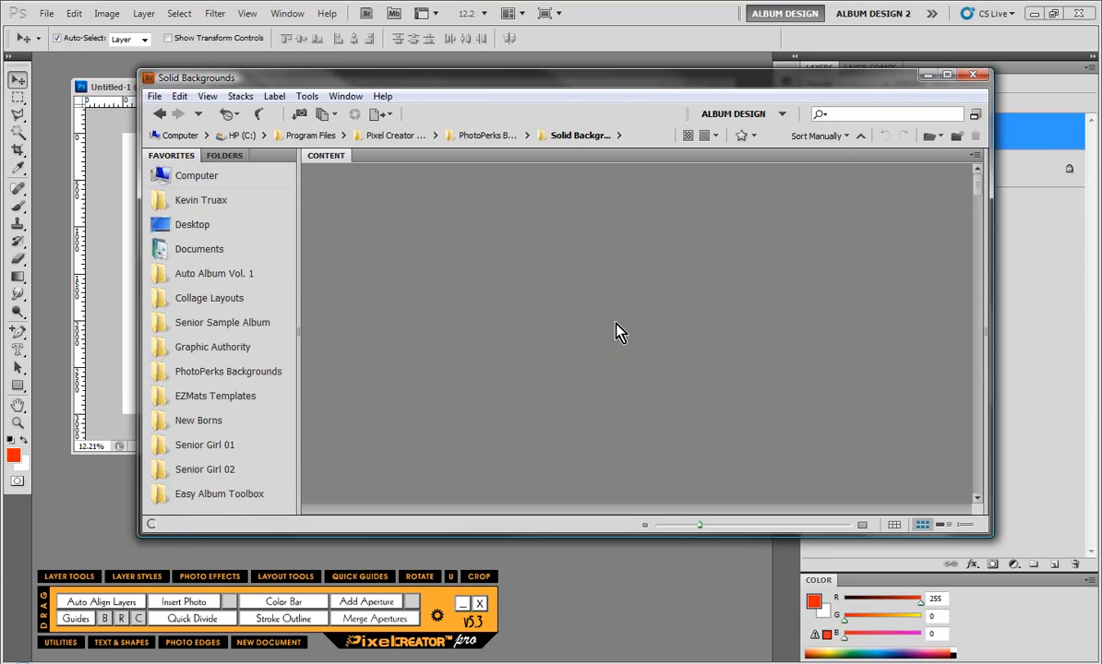
{"action": "left_click", "coordinate": [876, 385]}
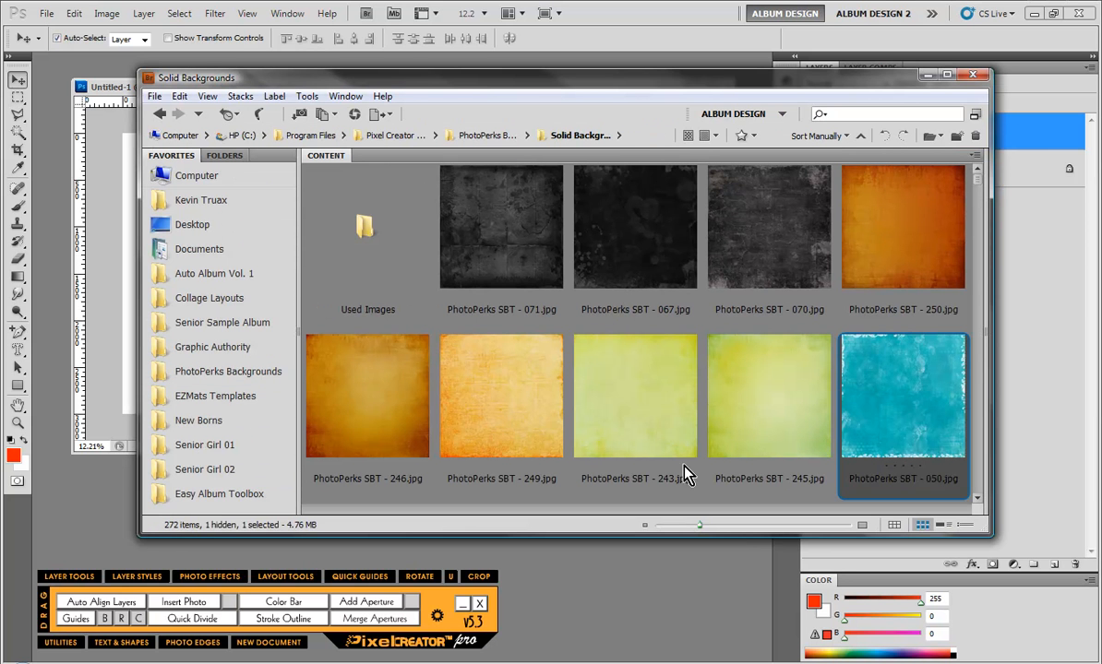
Insert the PhotoPerks SBT - 050.jpg texture into the merged frame shape and position it to fill the whole shape
{"action": "left_click", "coordinate": [208, 558]}
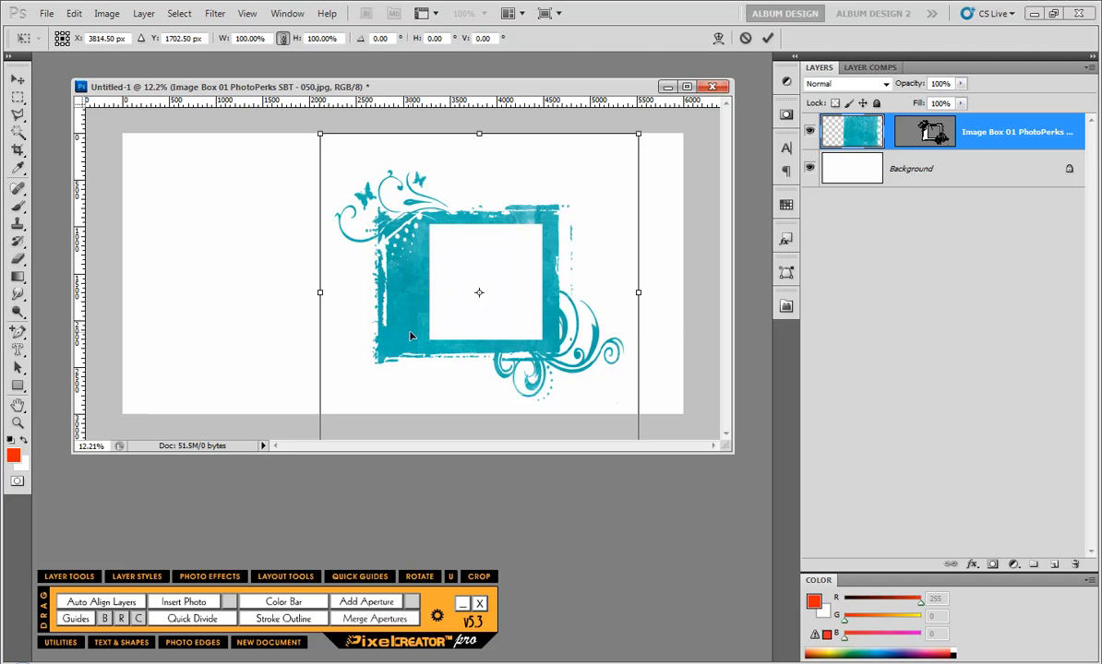
{"action": "left_click_drag", "start_coordinate": [408, 348], "coordinate": [412, 331]}
{"action": "key", "text": "Return"}
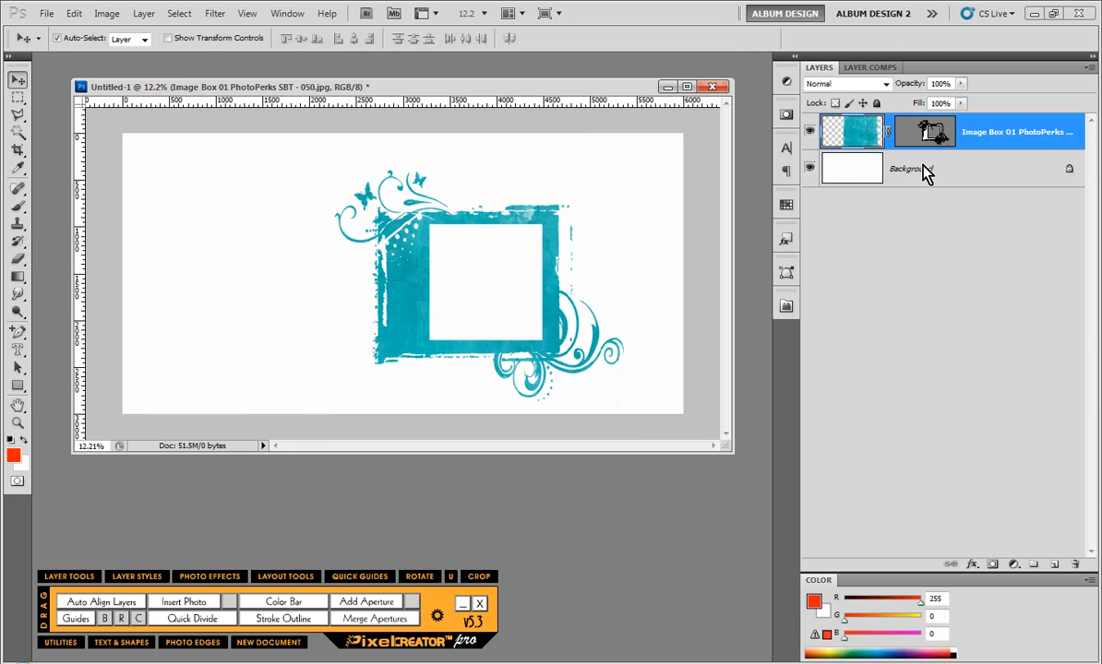
On the Background layer, make a rectangular selection slightly larger than the square opening in the teal frame
{"action": "left_click", "coordinate": [846, 159]}
{"action": "left_click", "coordinate": [17, 97]}
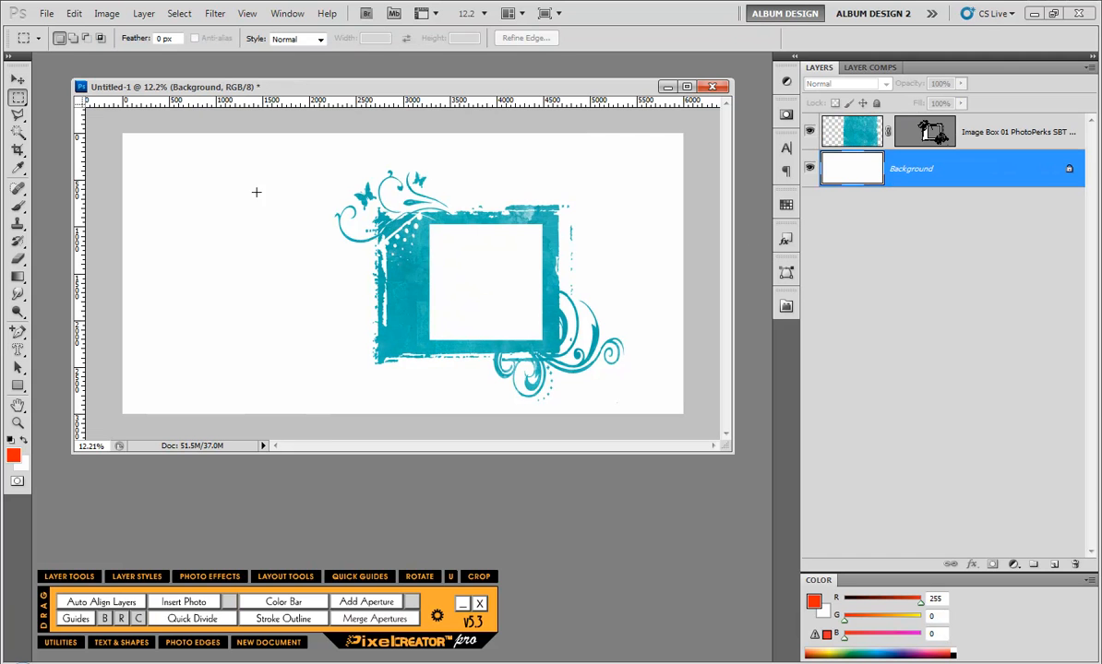
{"action": "left_click_drag", "start_coordinate": [423, 225], "coordinate": [547, 349]}
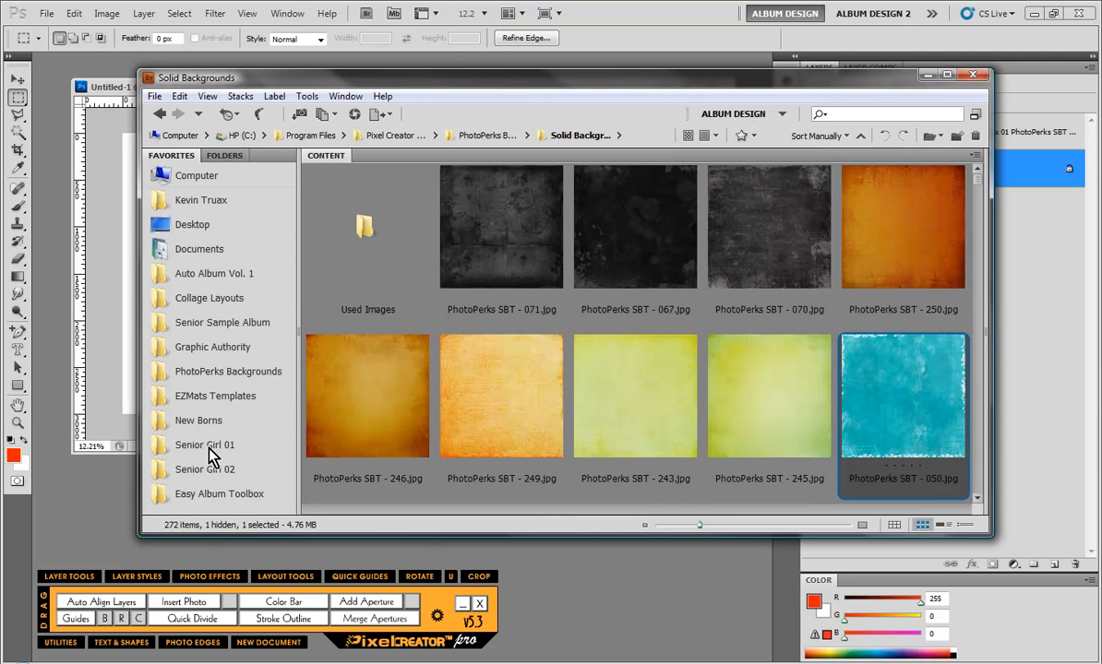
Insert CTSenior01-008.jpg from the Senior Girl 01 folder into the selection and shift the photo so the face sits inside the opening
{"action": "left_click", "coordinate": [205, 446]}
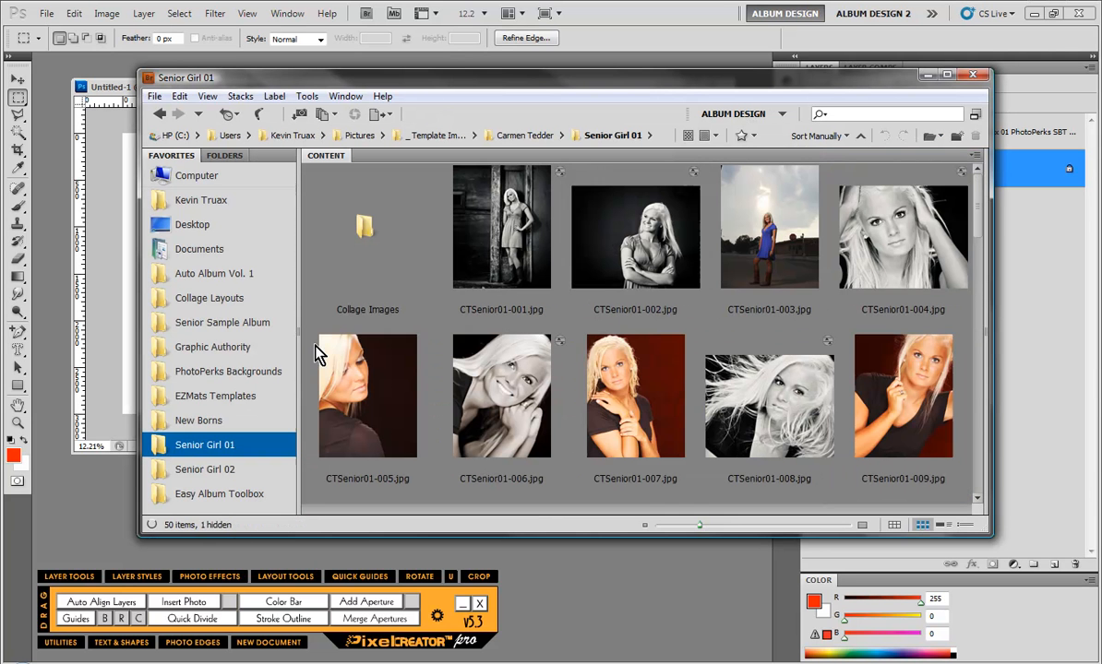
{"action": "left_click", "coordinate": [743, 369]}
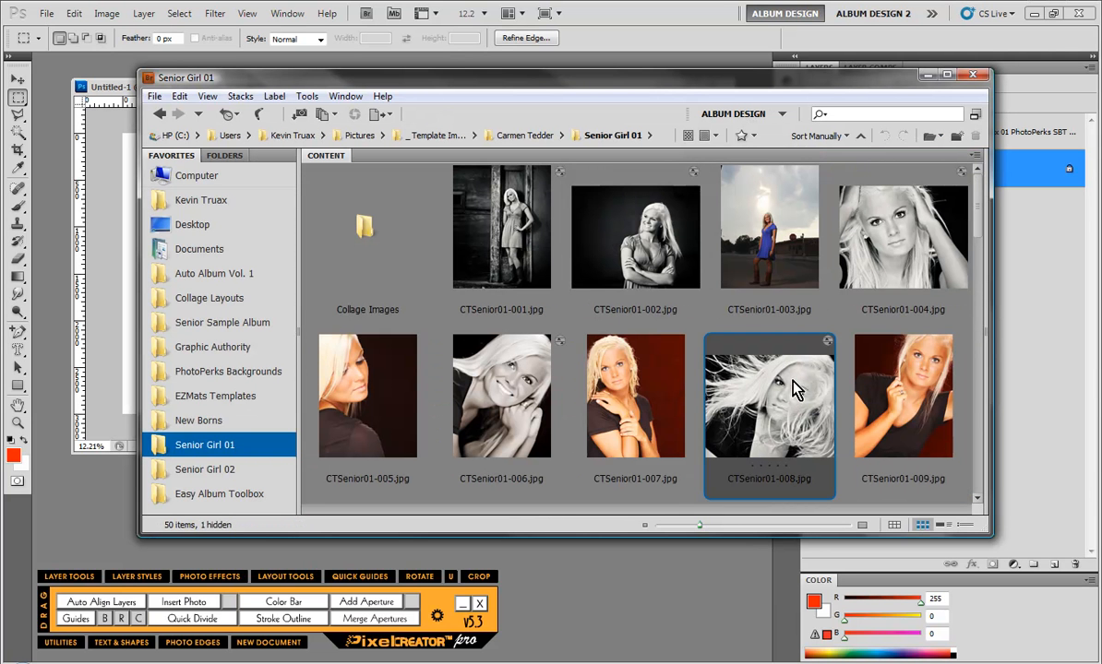
{"action": "left_click", "coordinate": [169, 604]}
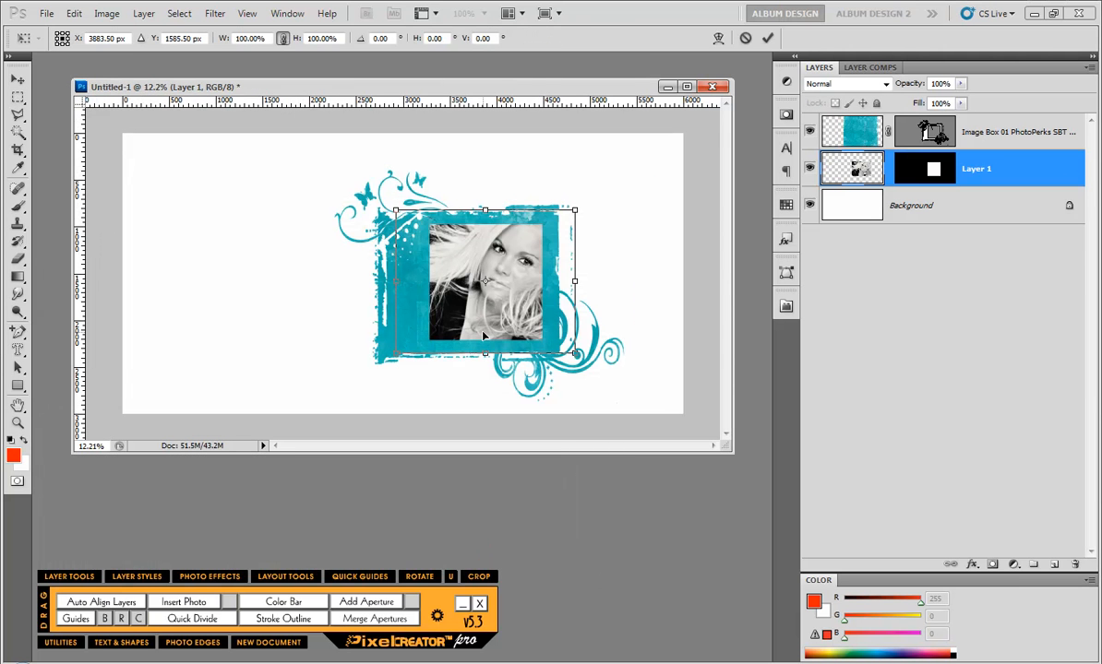
{"action": "left_click_drag", "start_coordinate": [513, 322], "coordinate": [492, 323]}
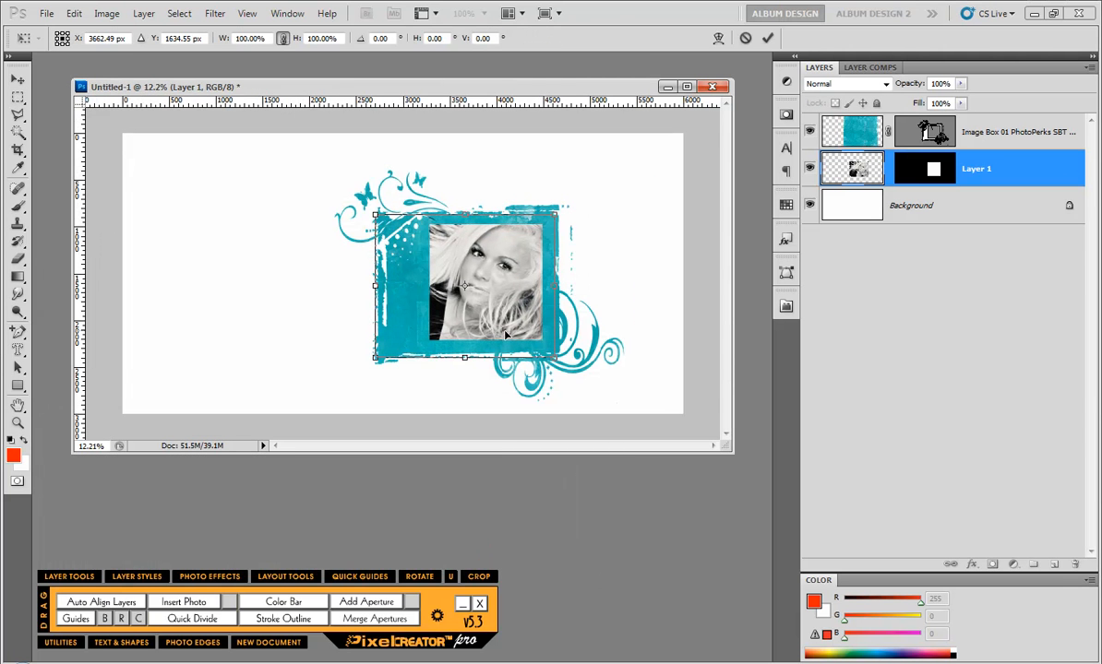
{"action": "key", "text": "Return"}
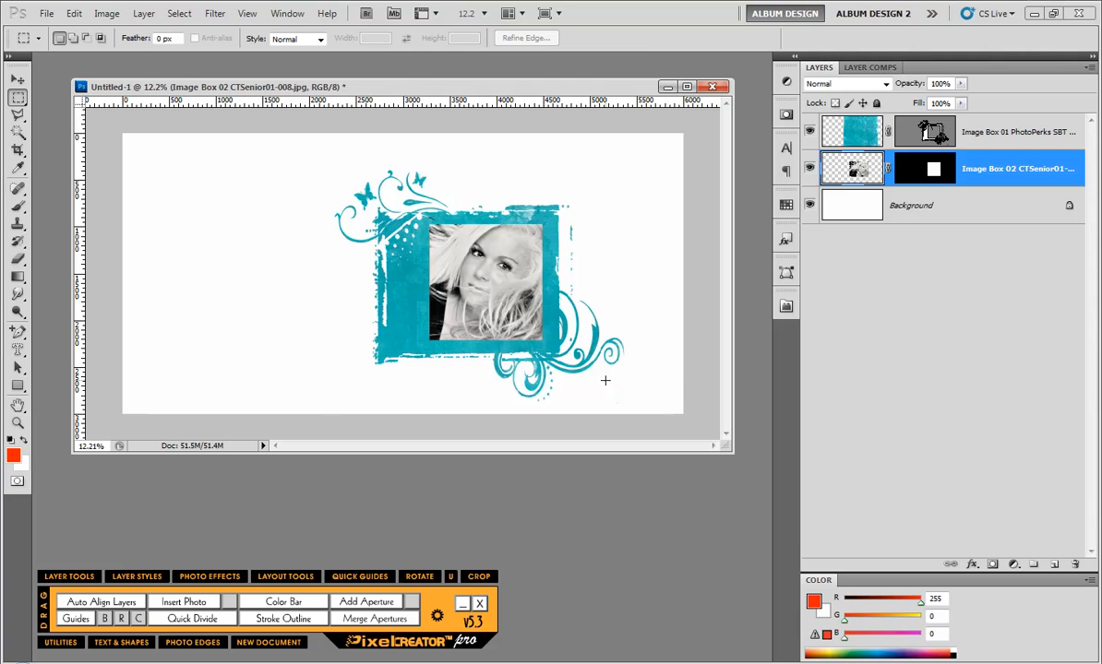
Select the textured frame and the portrait layers together and delete them, leaving only the Background
{"action": "left_click", "coordinate": [17, 90]}
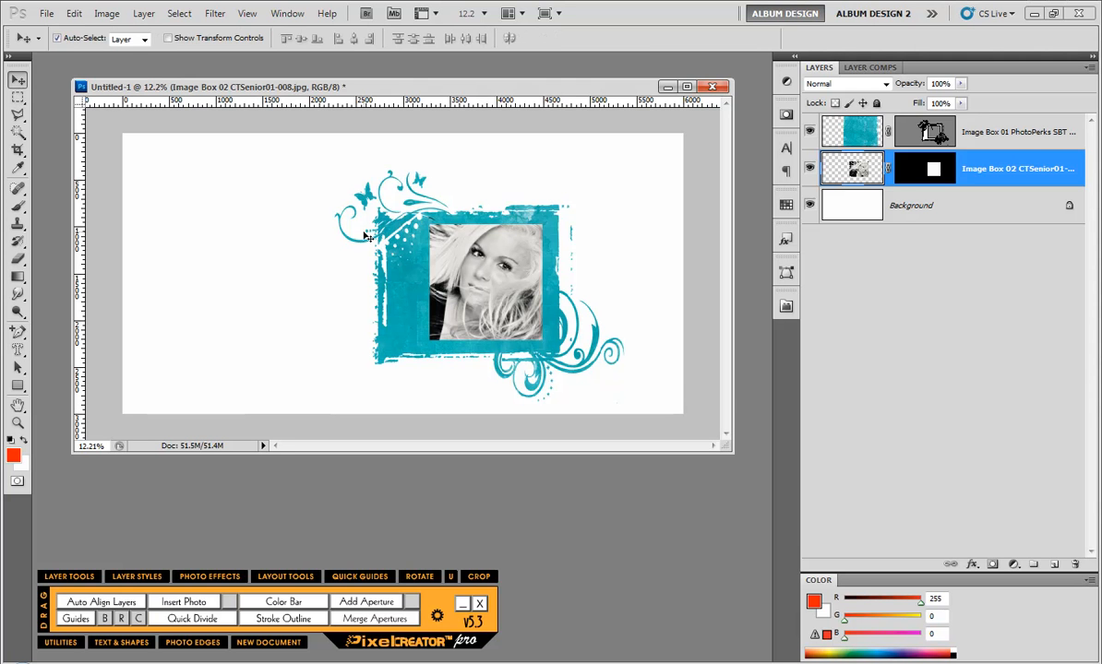
{"action": "left_click", "coordinate": [277, 226]}
{"action": "left_click_drag", "start_coordinate": [277, 187], "coordinate": [523, 331]}
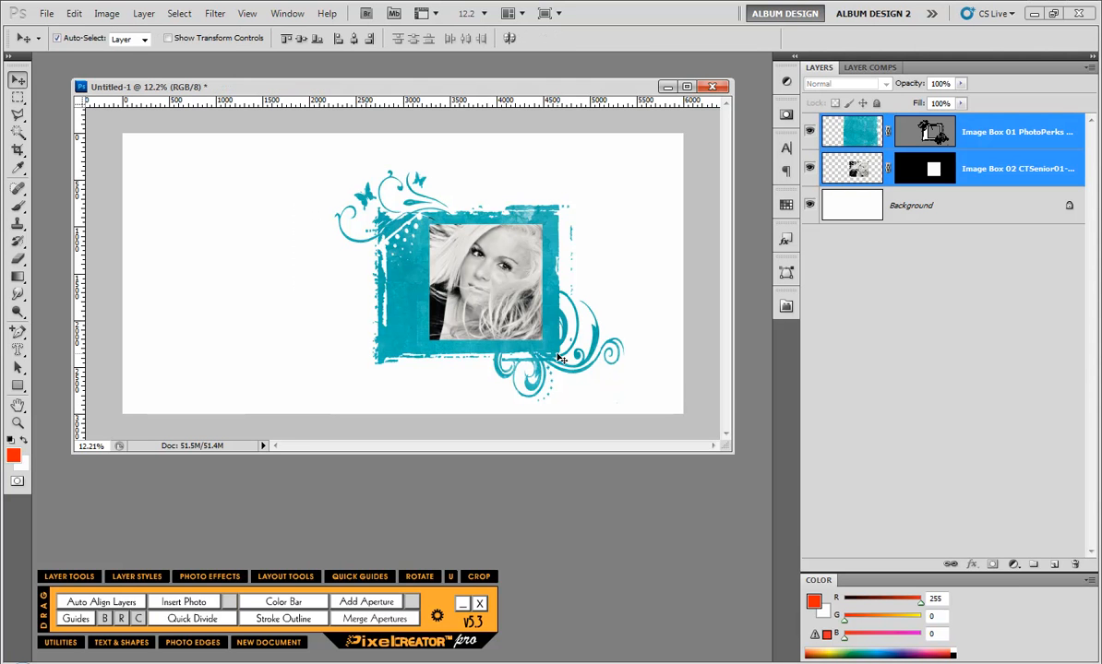
{"action": "key", "text": "Delete"}
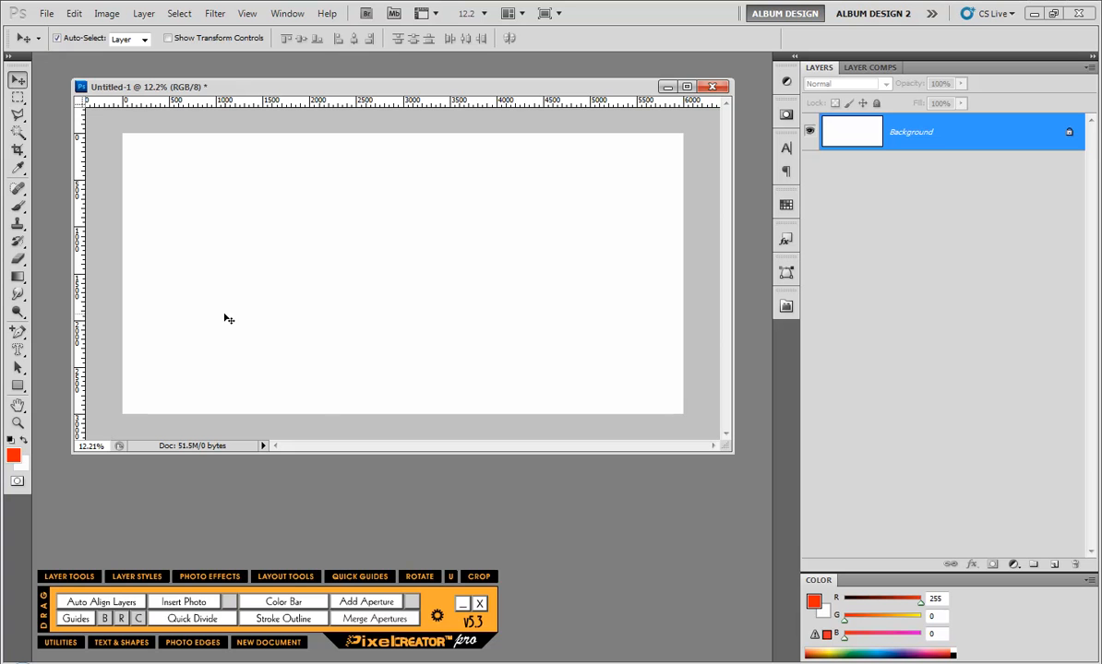
With the Custom Shape Tool, choose the rough-edged photo block with the dotted corner and draw it about 2000 px wide right of the page centre
{"action": "left_click", "coordinate": [17, 385]}
{"action": "left_click", "coordinate": [91, 456]}
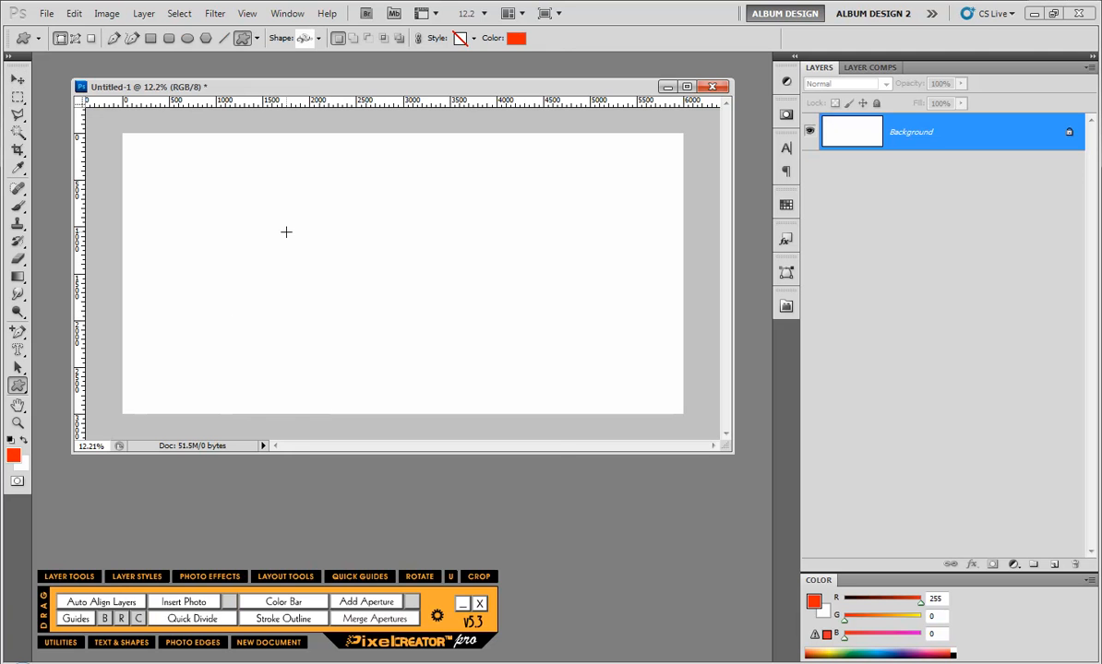
{"action": "left_click", "coordinate": [300, 37]}
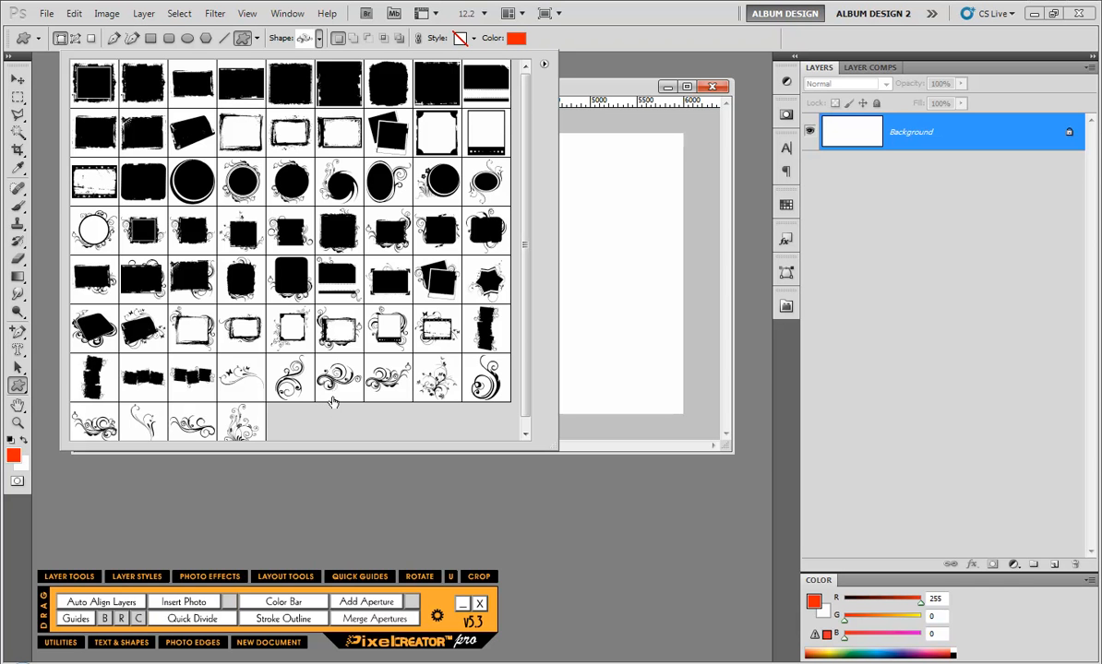
{"action": "left_click", "coordinate": [129, 131]}
{"action": "left_click", "coordinate": [561, 229]}
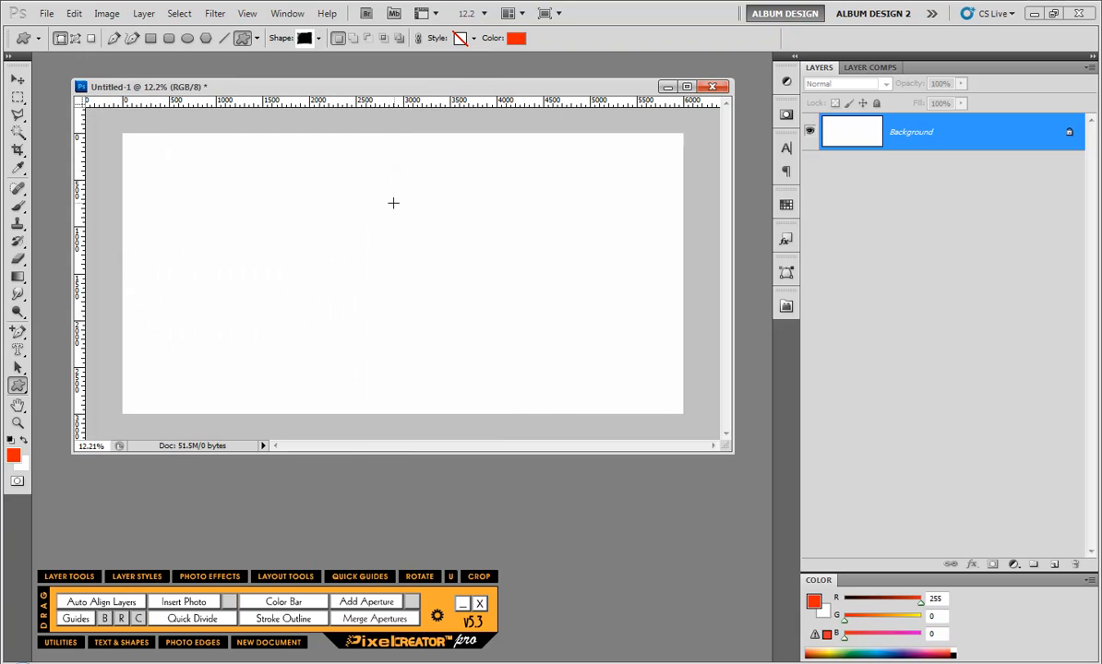
{"action": "left_click_drag", "start_coordinate": [362, 204], "coordinate": [549, 360]}
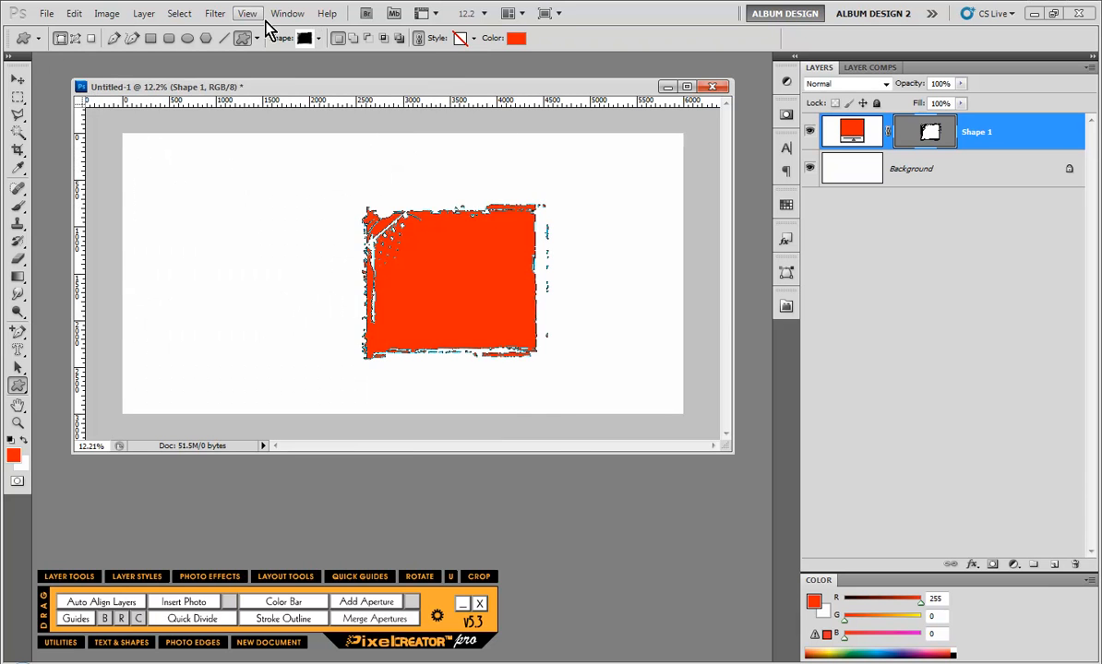
Choose the butterfly flourish shape and draw it over the upper-left corner of the new photo block
{"action": "left_click", "coordinate": [317, 38]}
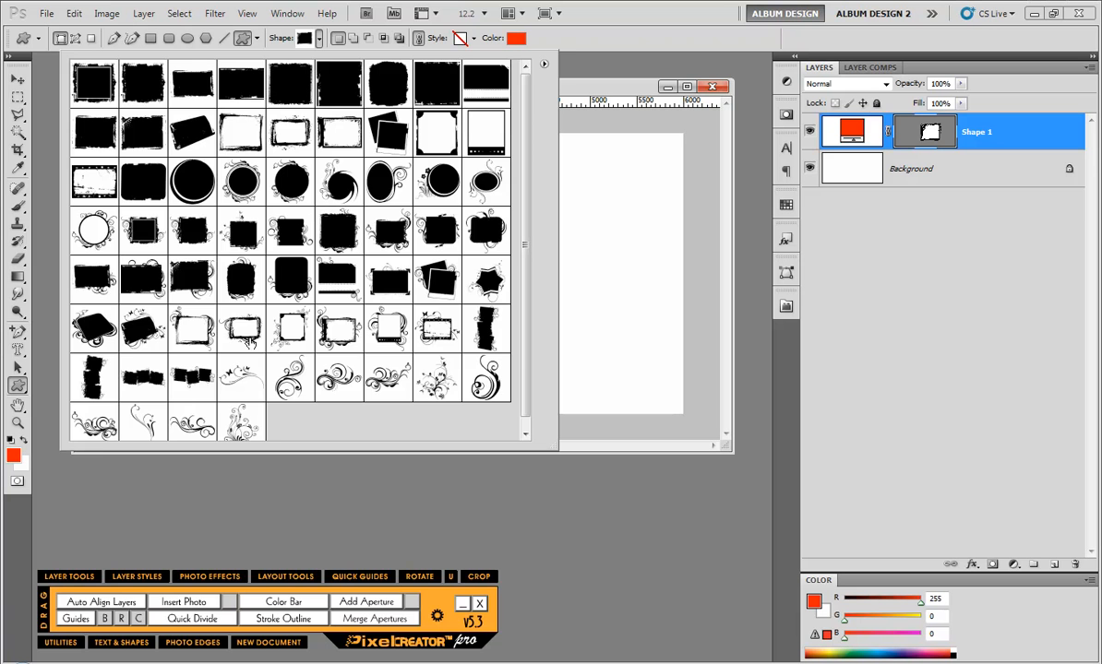
{"action": "left_click", "coordinate": [239, 371]}
{"action": "left_click", "coordinate": [579, 281]}
{"action": "left_click_drag", "start_coordinate": [327, 182], "coordinate": [422, 256]}
Choose the curling swirl flourish shape and draw it over the lower-right corner of the new photo block
{"action": "left_click", "coordinate": [307, 38]}
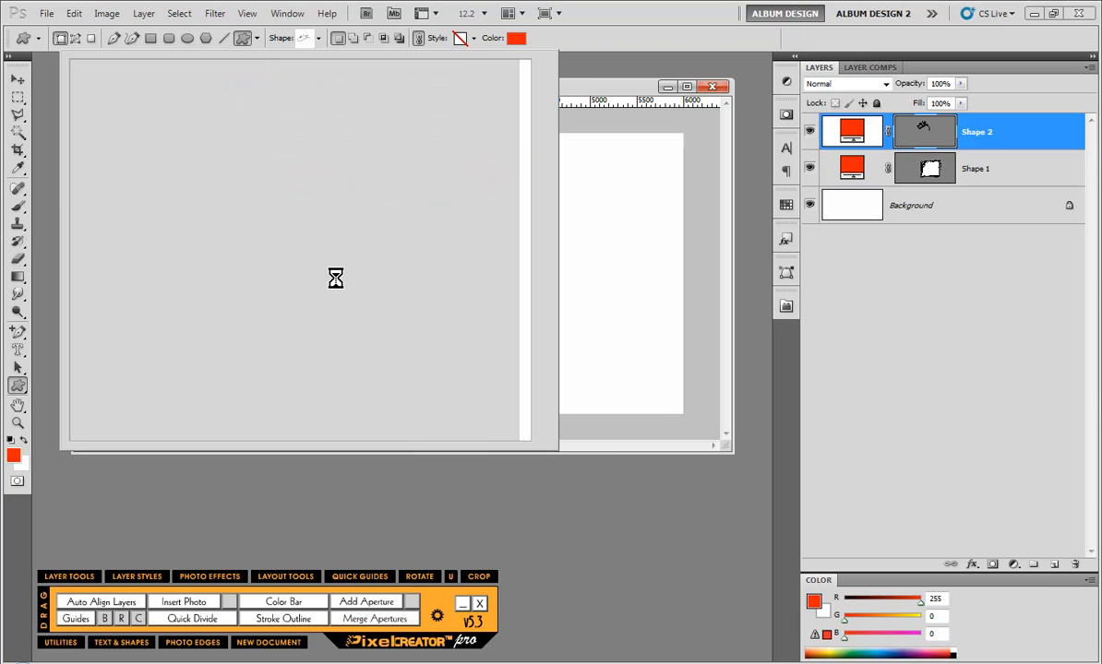
{"action": "left_click", "coordinate": [317, 352]}
{"action": "left_click", "coordinate": [590, 329]}
{"action": "left_click_drag", "start_coordinate": [580, 266], "coordinate": [460, 391]}
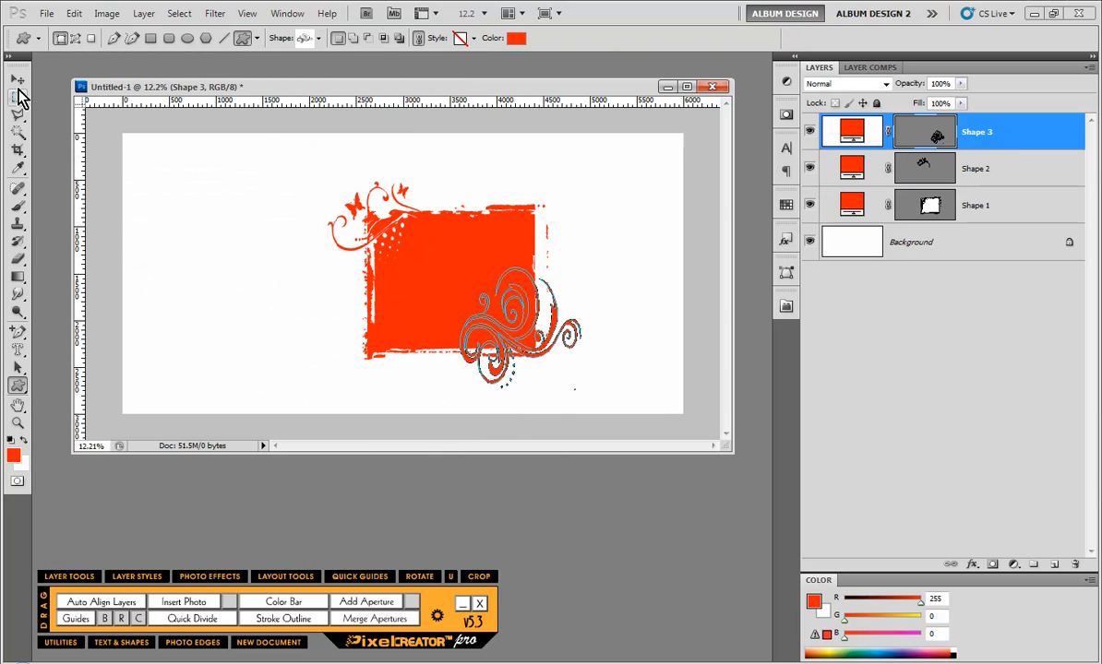
Select the three shape layers together and examine the outline of each one's vector mask
{"action": "left_click", "coordinate": [18, 80]}
{"action": "left_click", "coordinate": [227, 233]}
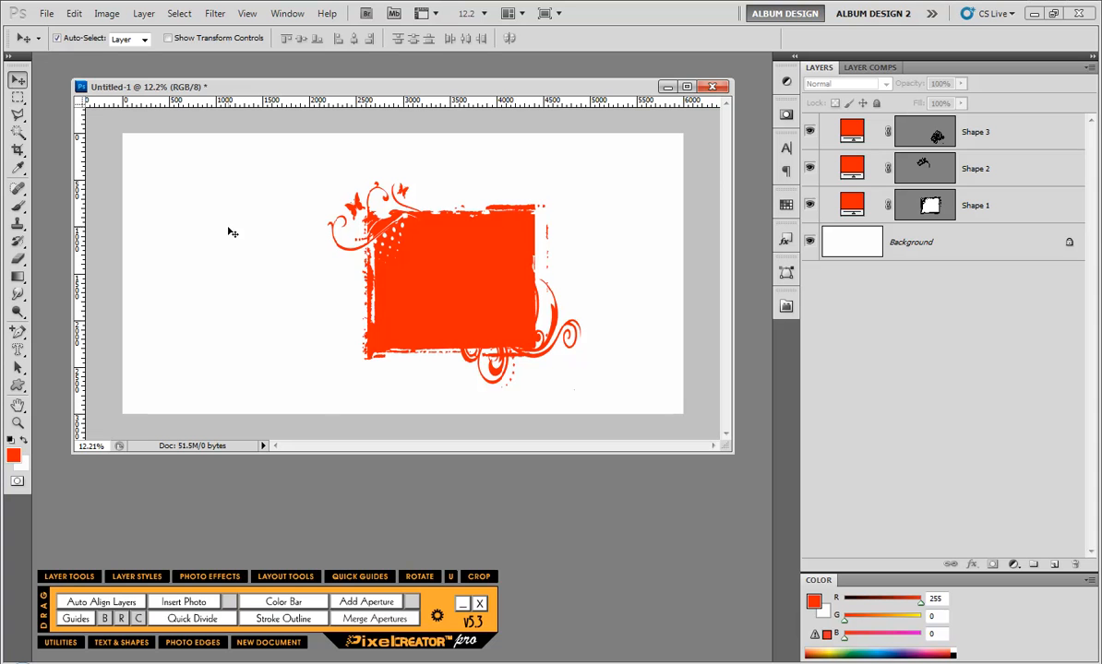
{"action": "left_click_drag", "start_coordinate": [233, 171], "coordinate": [560, 364]}
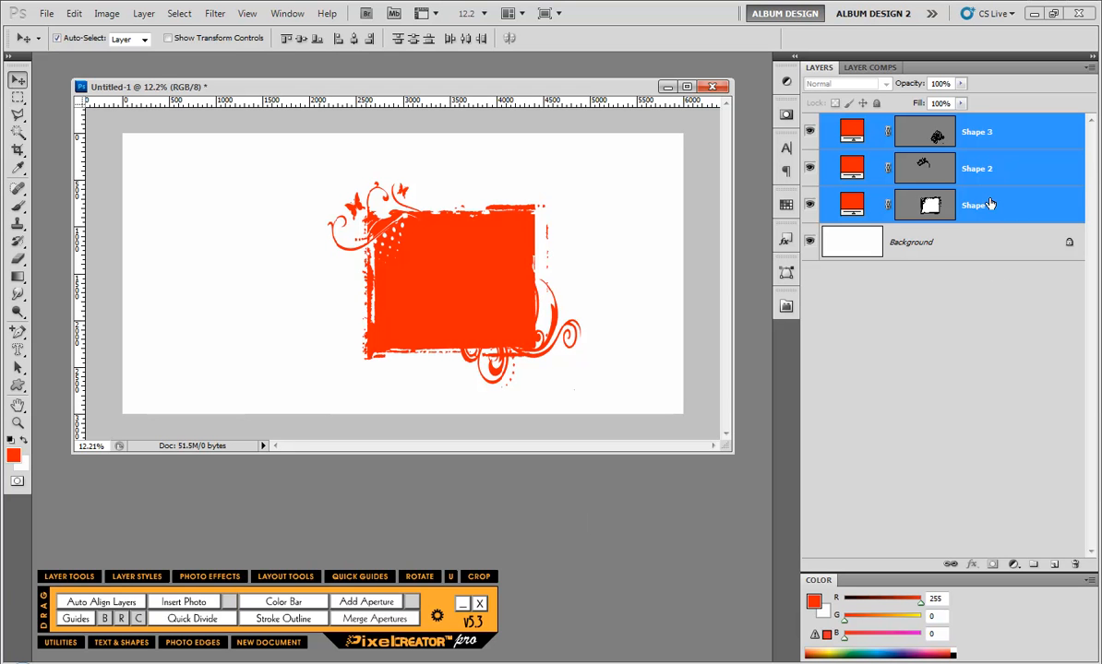
{"action": "left_click", "coordinate": [855, 135]}
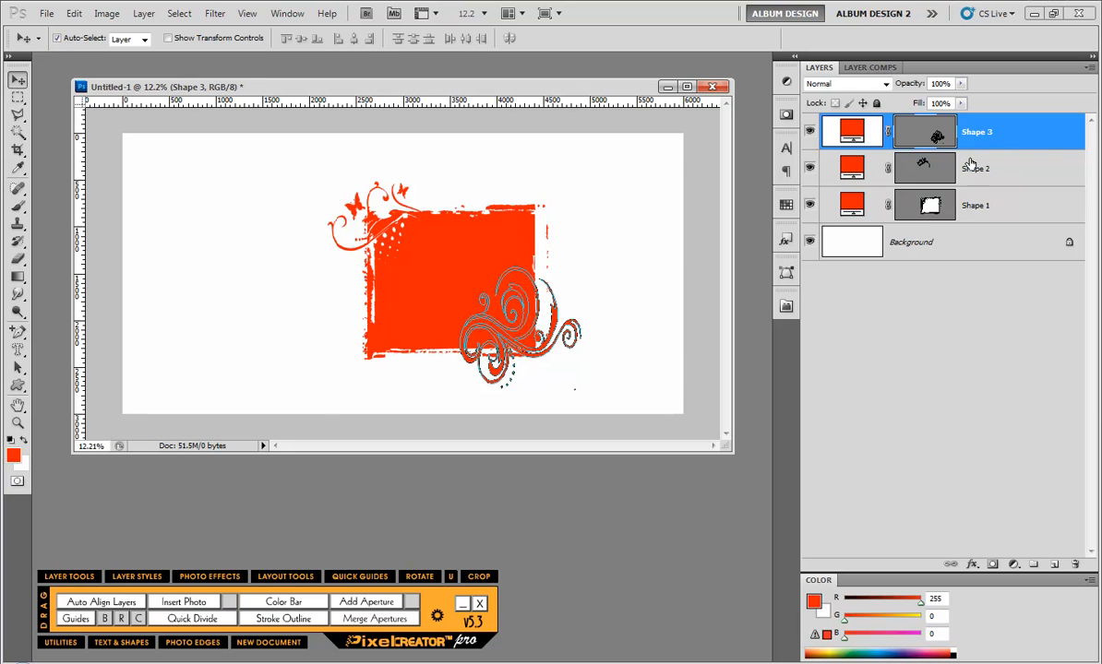
{"action": "left_click", "coordinate": [928, 210]}
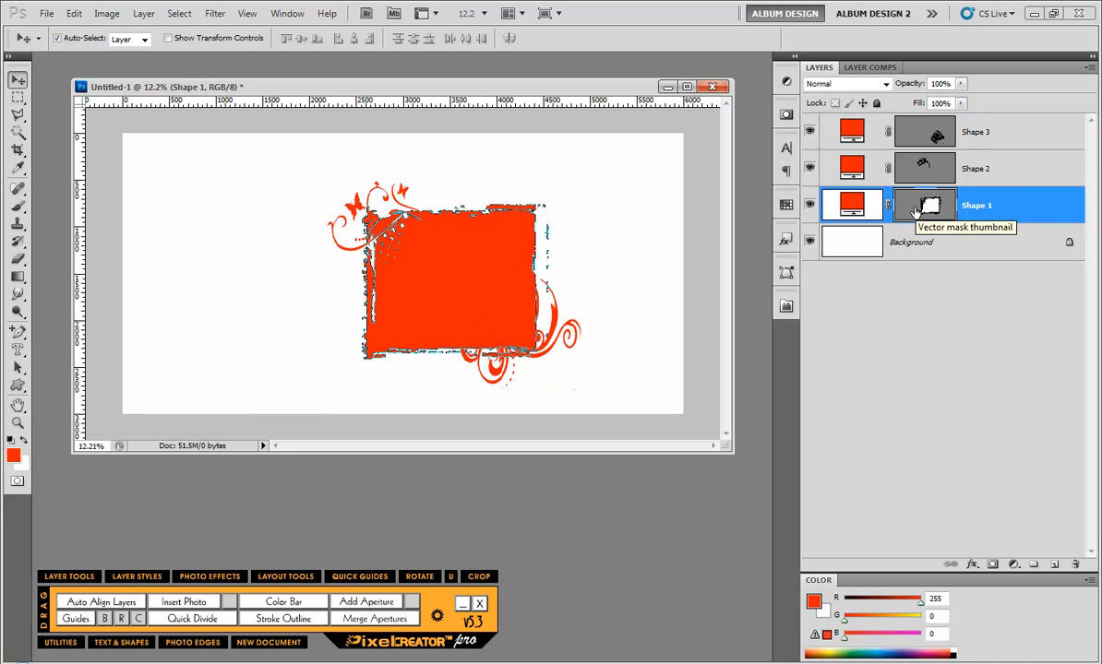
{"action": "left_click", "coordinate": [924, 138]}
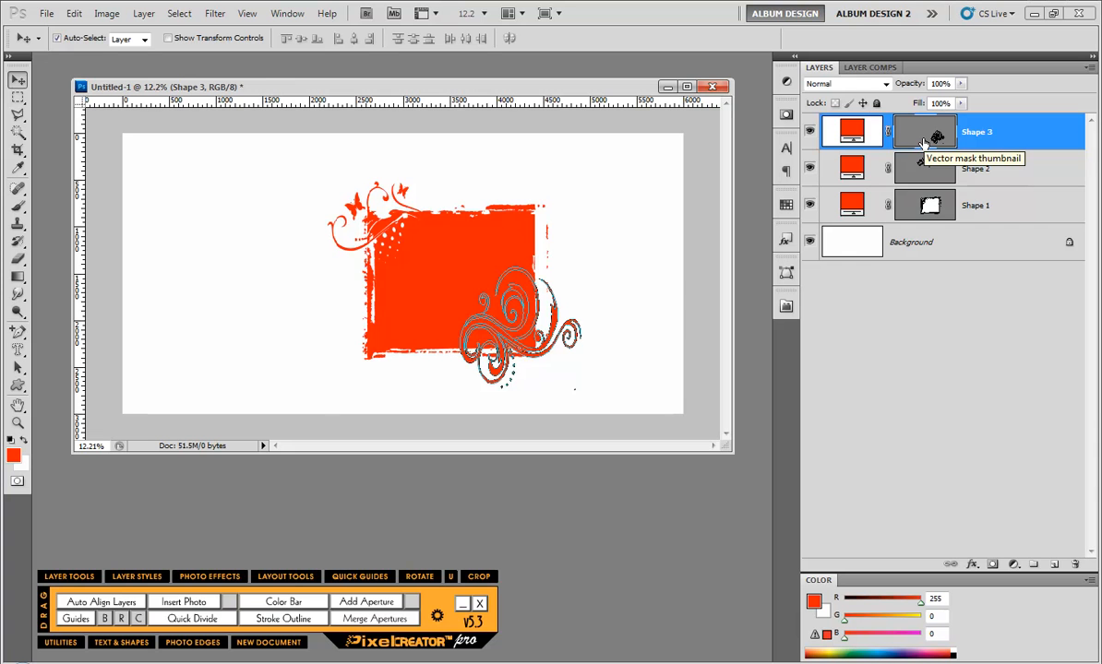
{"action": "left_click", "coordinate": [924, 168]}
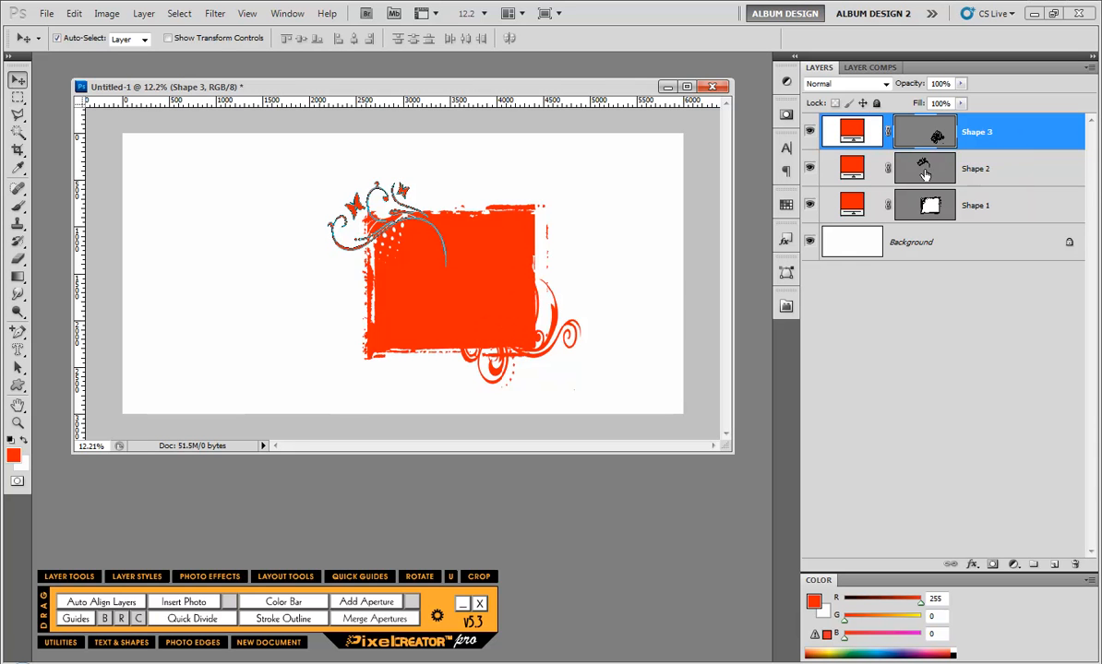
{"action": "left_click", "coordinate": [907, 312]}
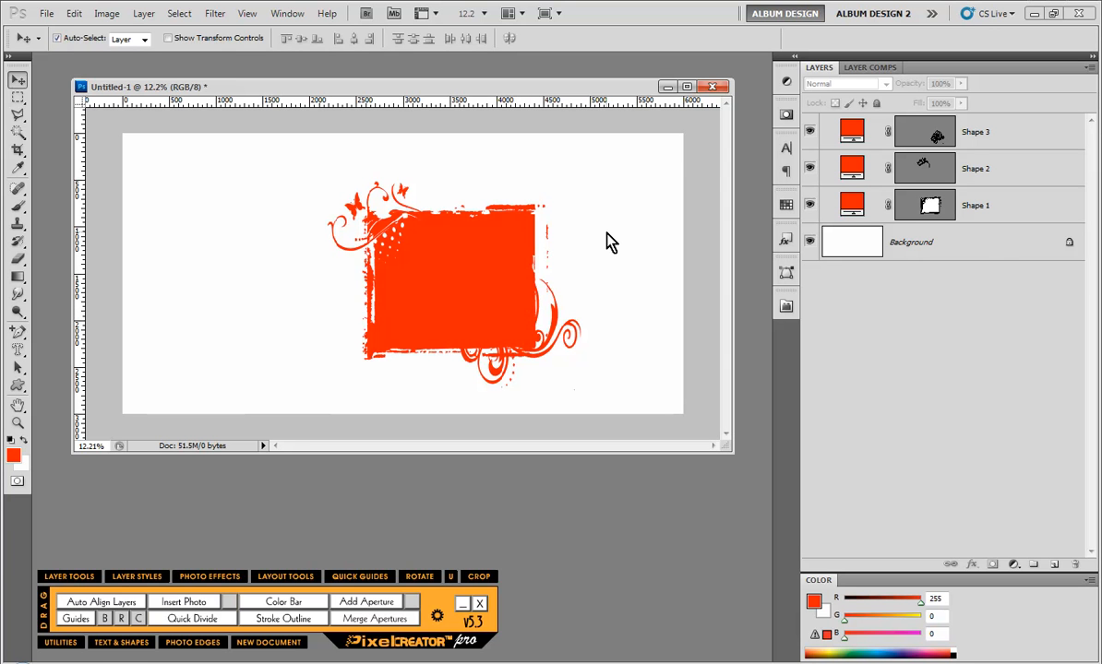
Copy the swirl path from Shape 3's vector mask into Shape 1's vector mask and delete the Shape 3 layer
{"action": "left_click", "coordinate": [929, 134]}
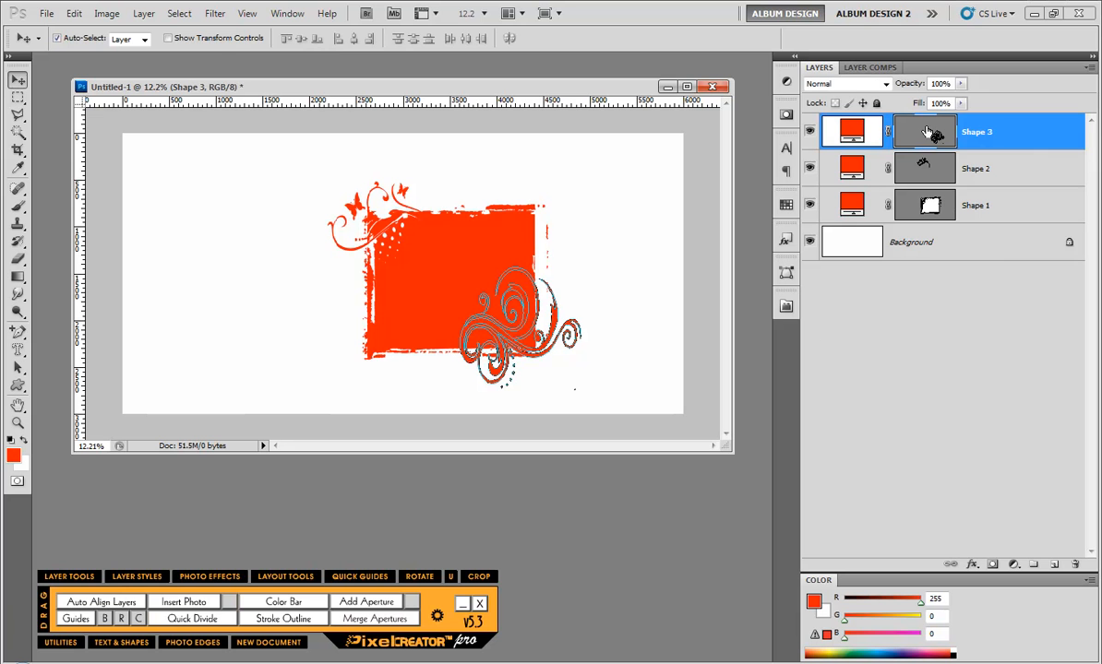
{"action": "left_click", "coordinate": [74, 14]}
{"action": "left_click", "coordinate": [102, 108]}
{"action": "left_click", "coordinate": [929, 208]}
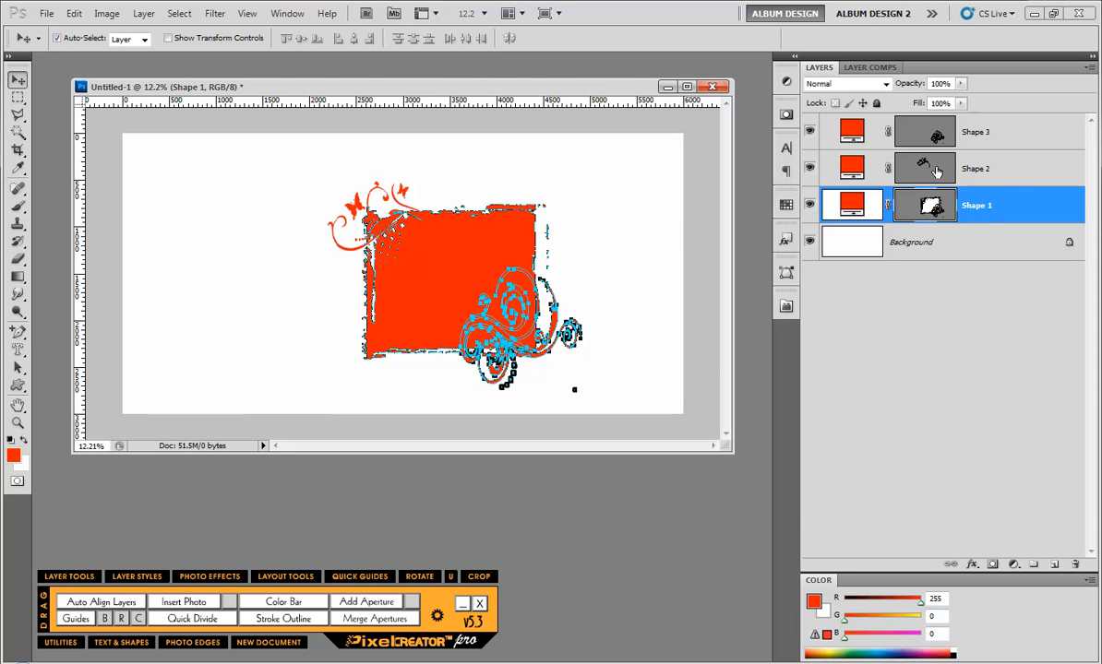
{"action": "left_click", "coordinate": [984, 137]}
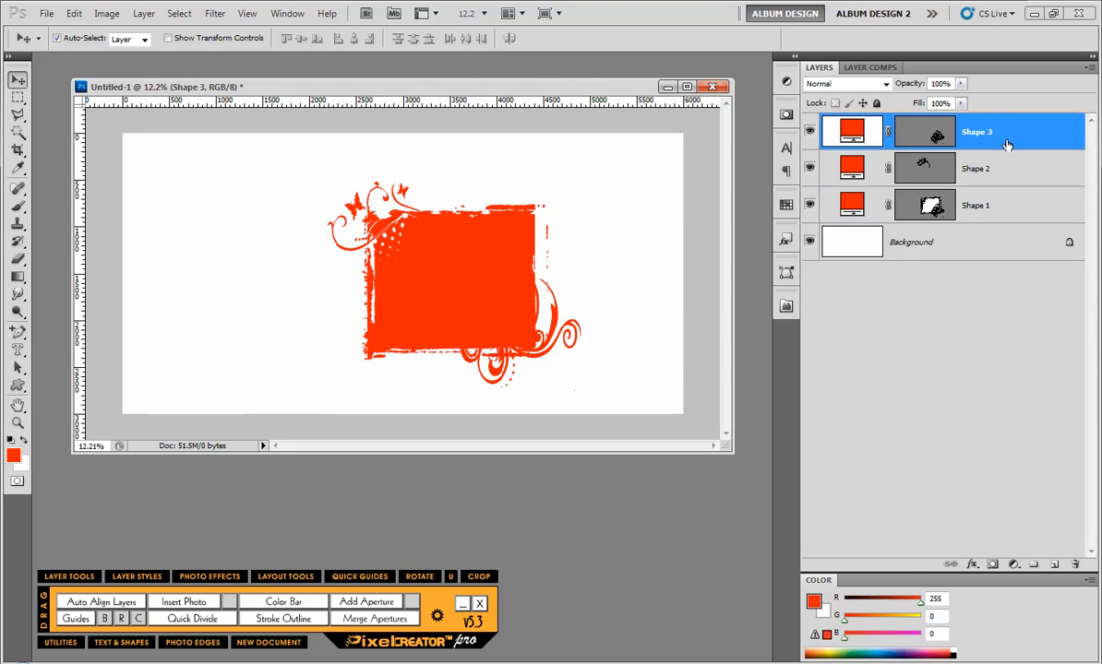
{"action": "left_click_drag", "start_coordinate": [988, 138], "coordinate": [1075, 564]}
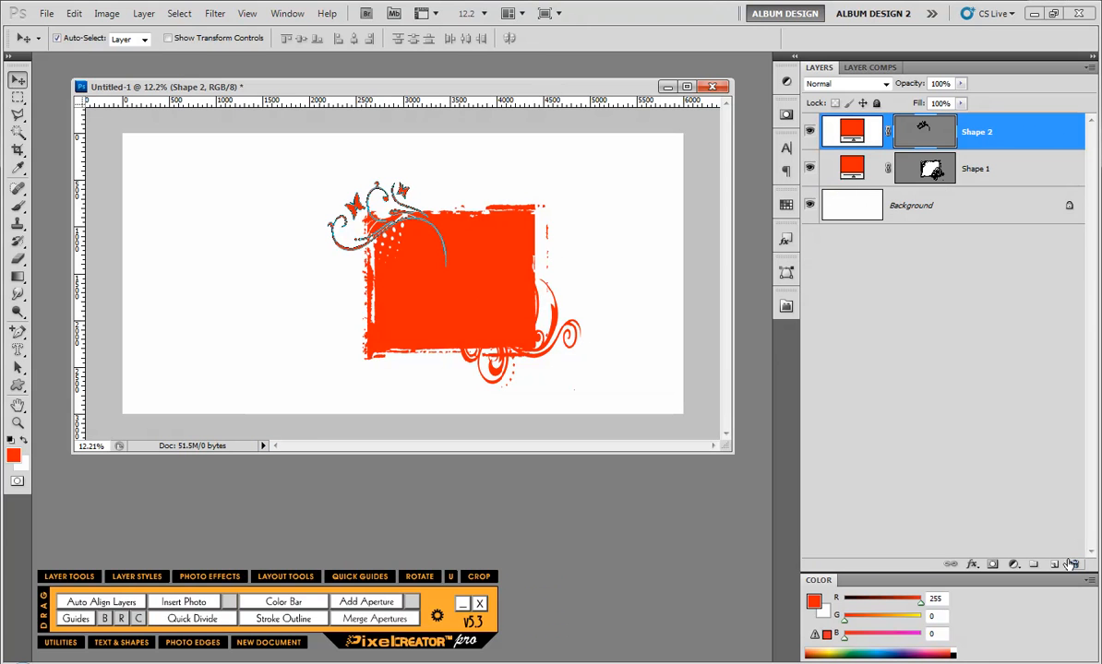
Paste the copied butterfly flourish path into Shape 1's vector mask and delete the Shape 2 layer
{"action": "left_click", "coordinate": [928, 169]}
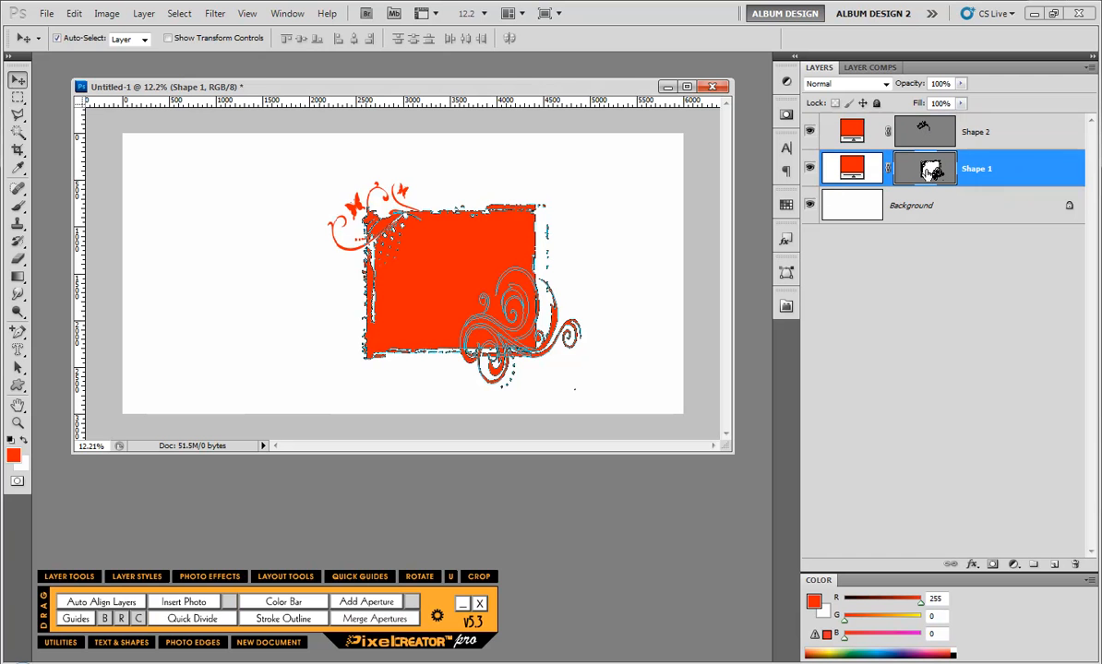
{"action": "key", "text": "ctrl+v"}
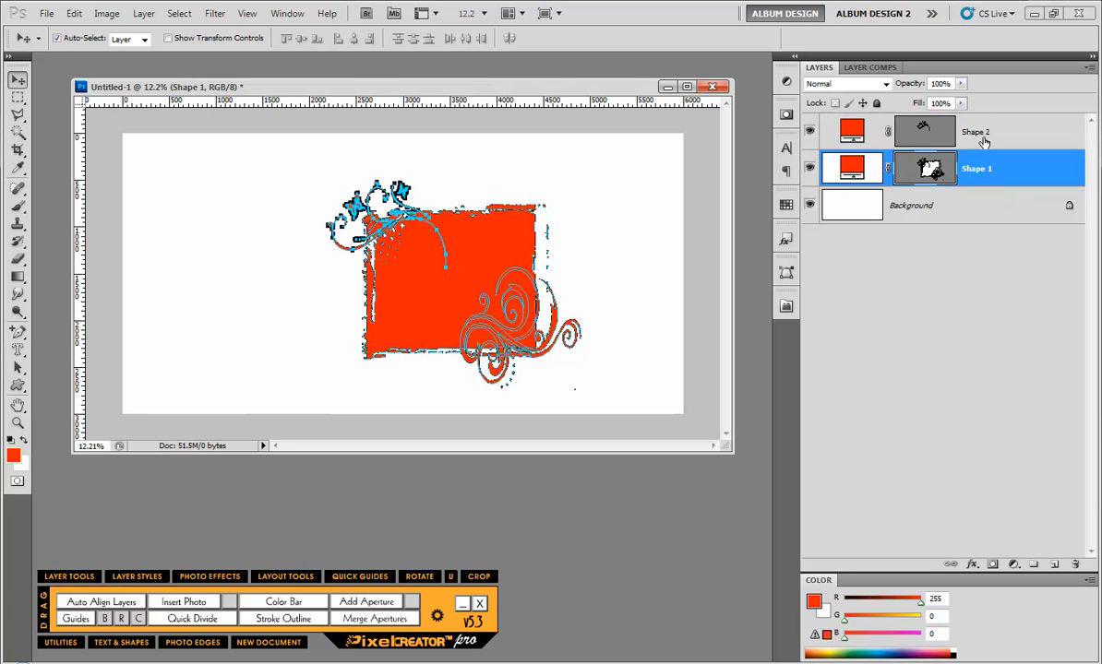
{"action": "left_click", "coordinate": [960, 132]}
{"action": "left_click_drag", "start_coordinate": [960, 132], "coordinate": [1075, 563]}
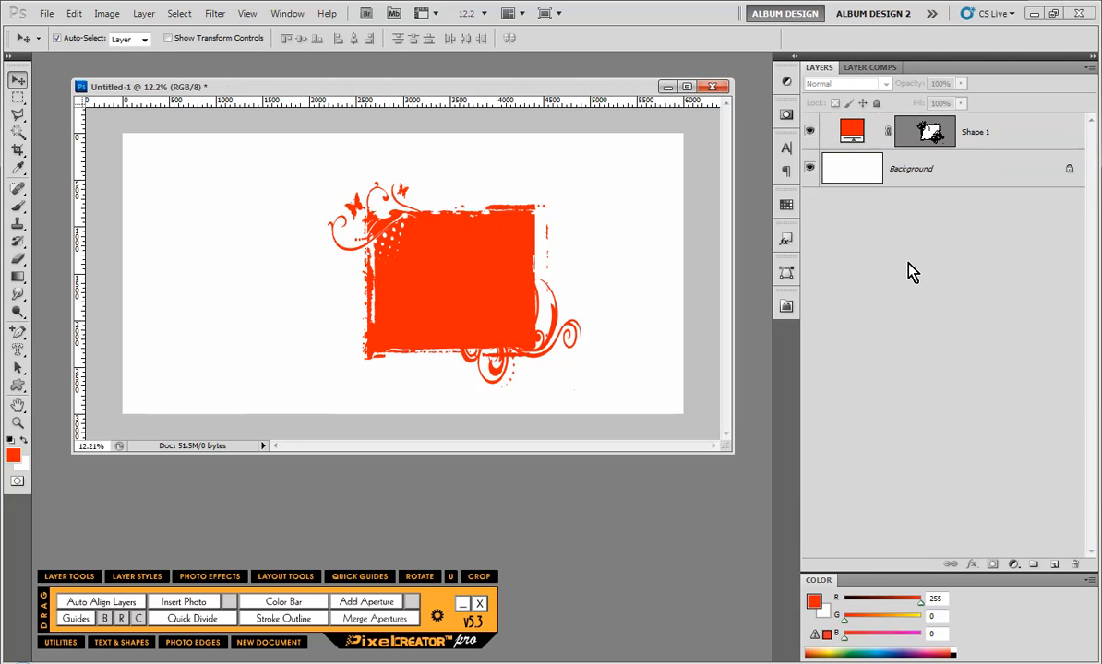
Subtract a rectangle about 1150 px wide and 1250 px tall from Shape 1's vector mask, opening the middle of the red block
{"action": "left_click", "coordinate": [930, 132]}
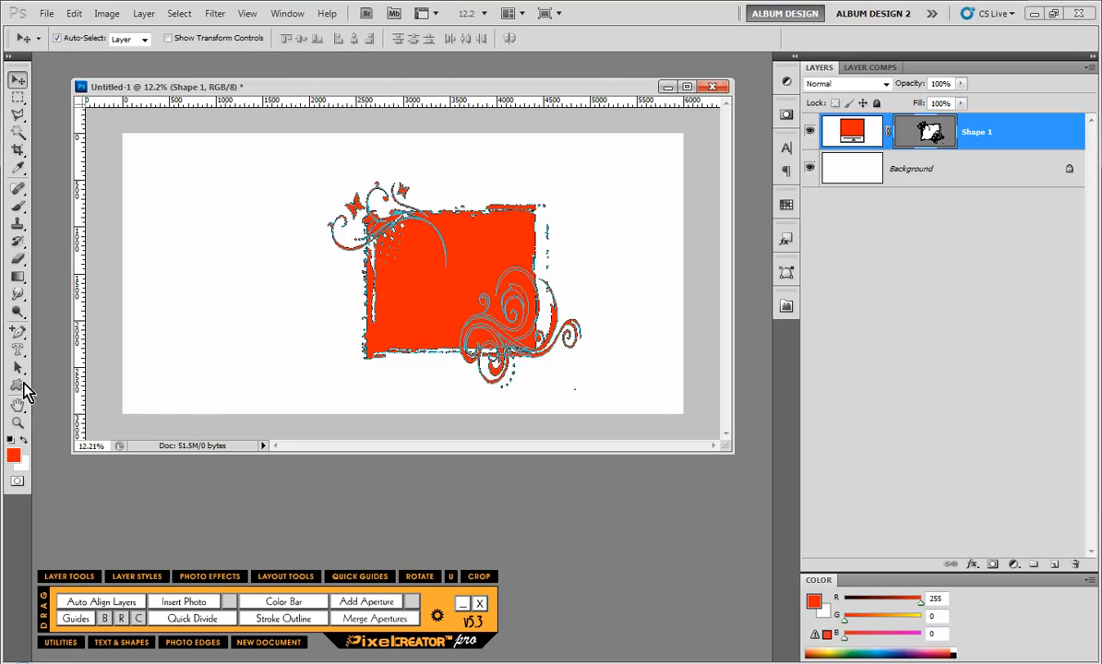
{"action": "left_click_drag", "start_coordinate": [24, 384], "coordinate": [56, 381]}
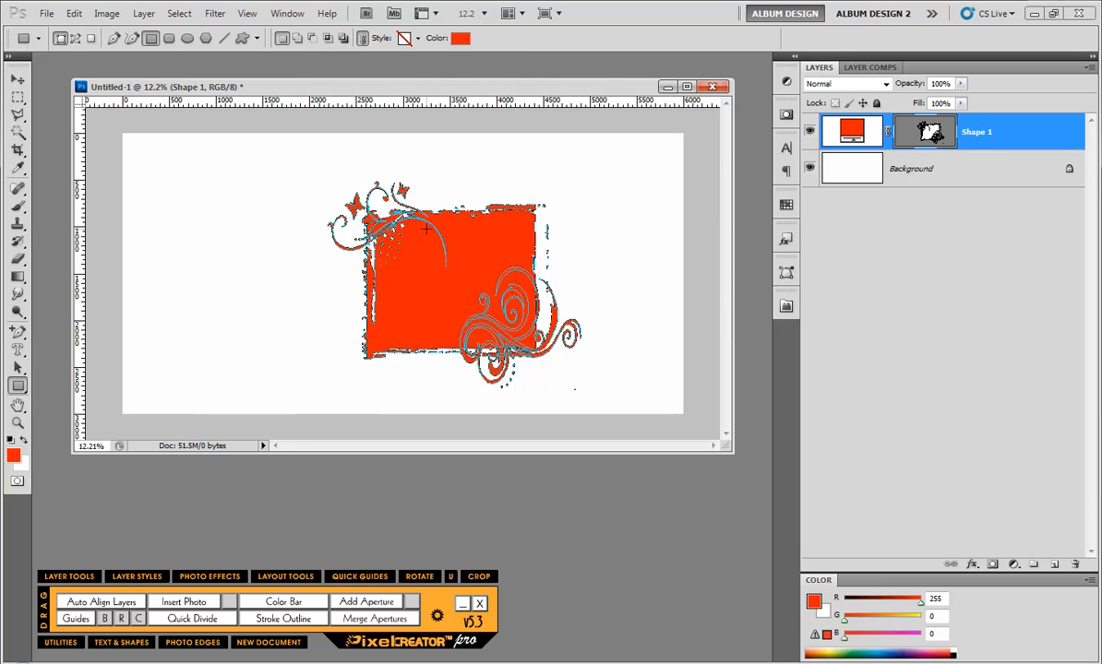
{"action": "key", "text": "alt"}
{"action": "left_click_drag", "start_coordinate": [413, 220], "coordinate": [522, 337]}
{"action": "left_click", "coordinate": [18, 79]}
{"action": "left_click", "coordinate": [320, 288]}
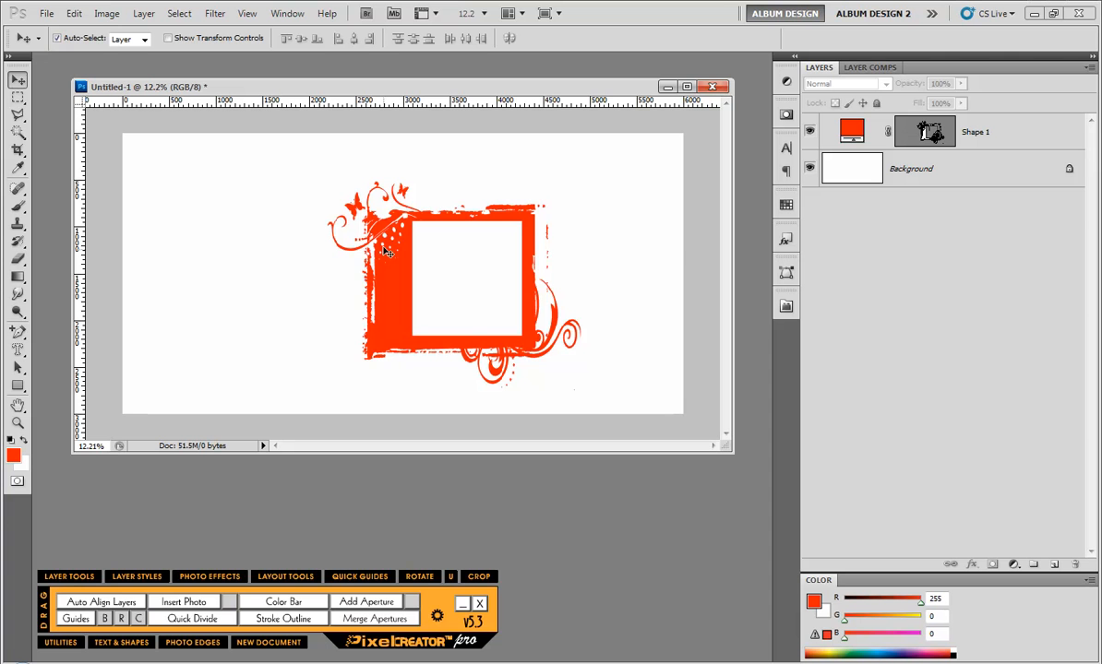
Define Shape 1's combined path as a custom shape named Shape 1, and delete its layer from the page
{"action": "left_click", "coordinate": [928, 132]}
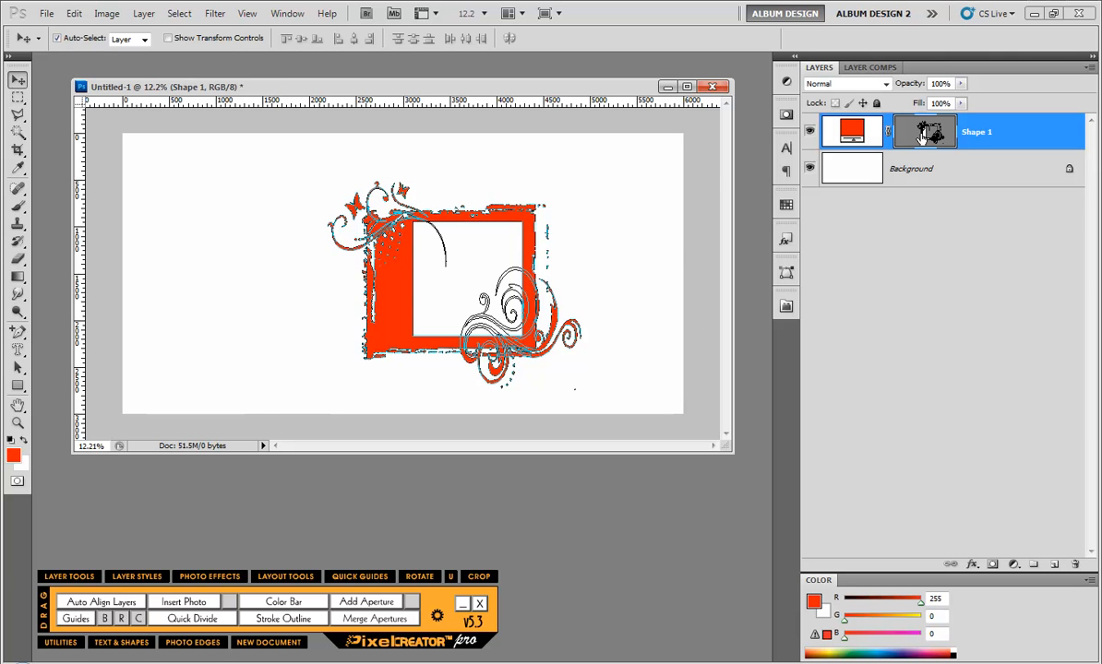
{"action": "left_click", "coordinate": [74, 13]}
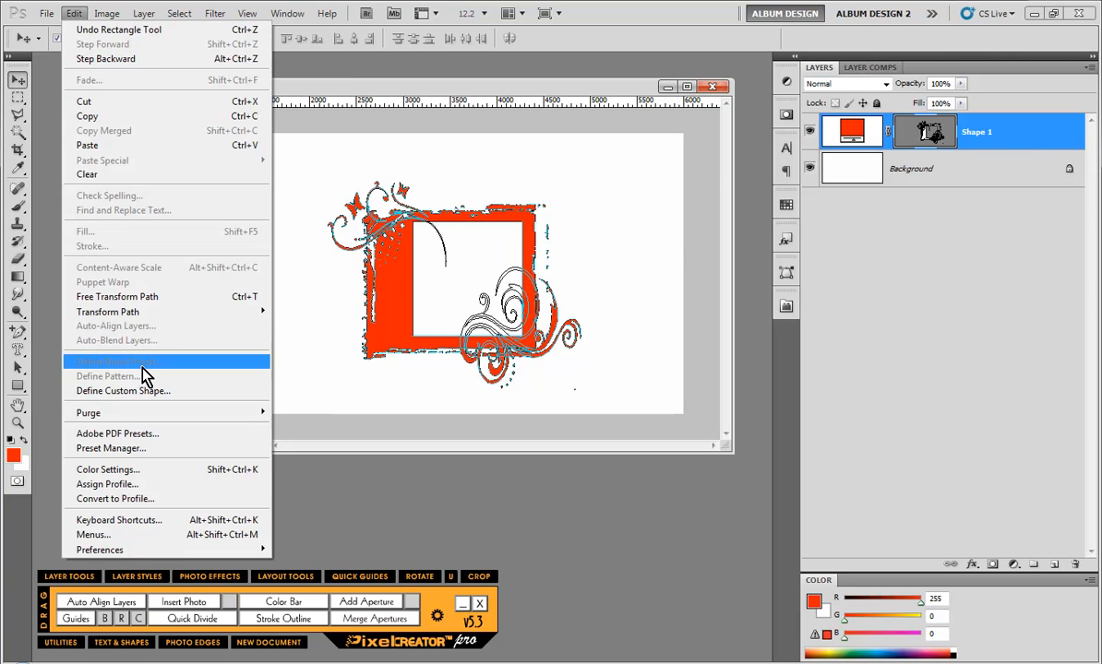
{"action": "left_click", "coordinate": [151, 391]}
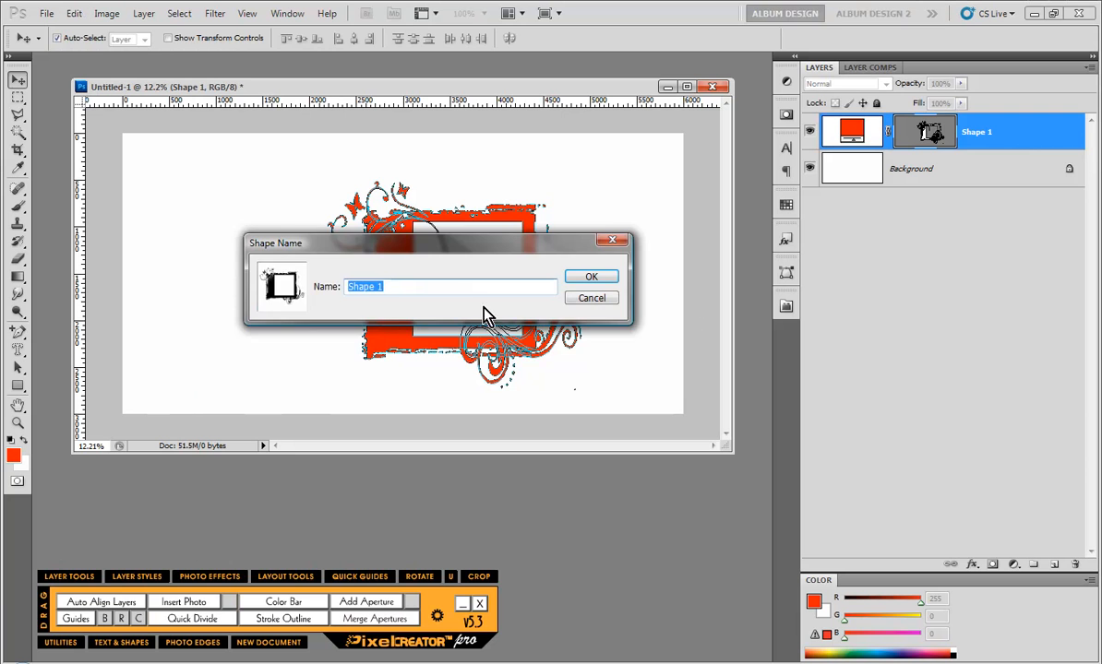
{"action": "left_click", "coordinate": [589, 279]}
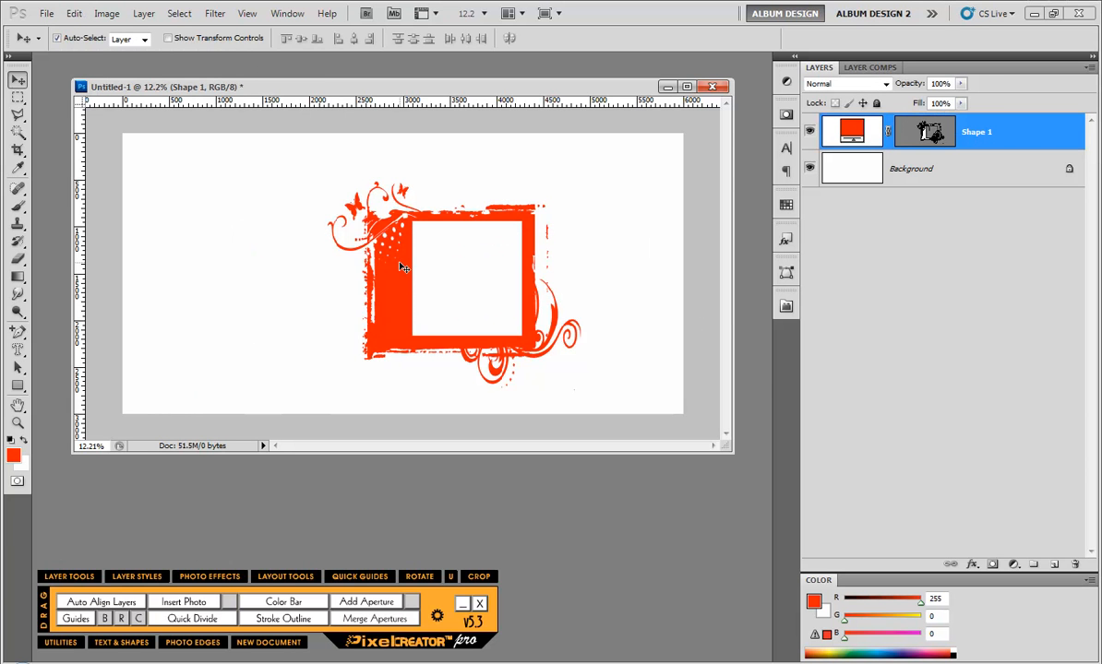
{"action": "key", "text": "Delete"}
Choose the newly saved frame from the custom shapes and draw it about 2700 px wide and 2500 px tall, right of the page's centre
{"action": "left_click", "coordinate": [17, 385]}
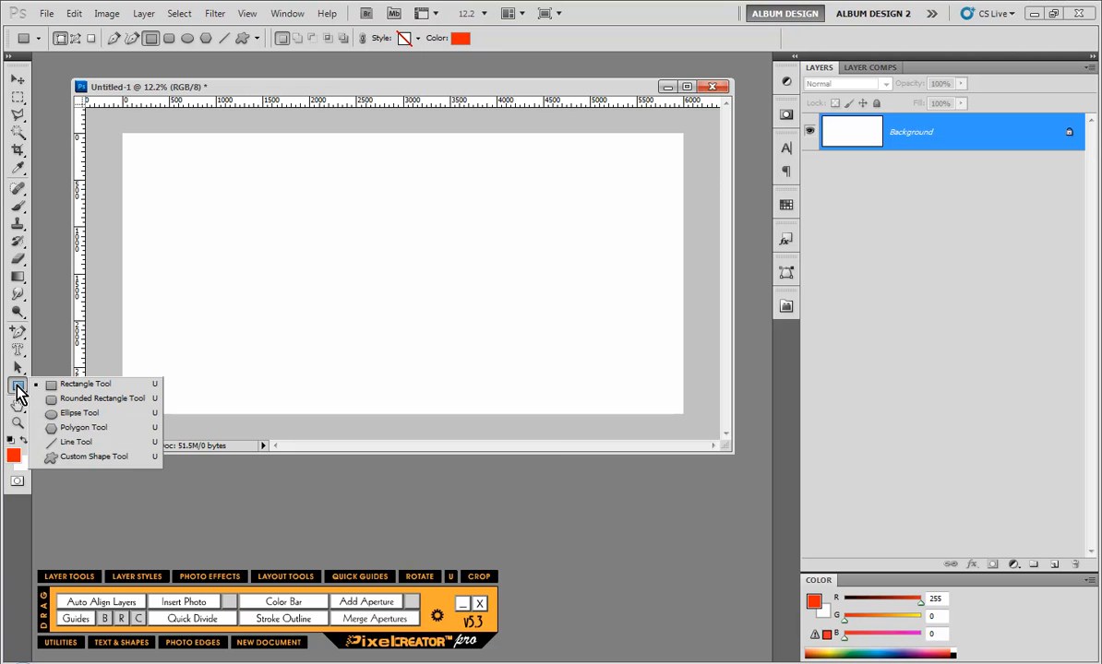
{"action": "left_click", "coordinate": [66, 456]}
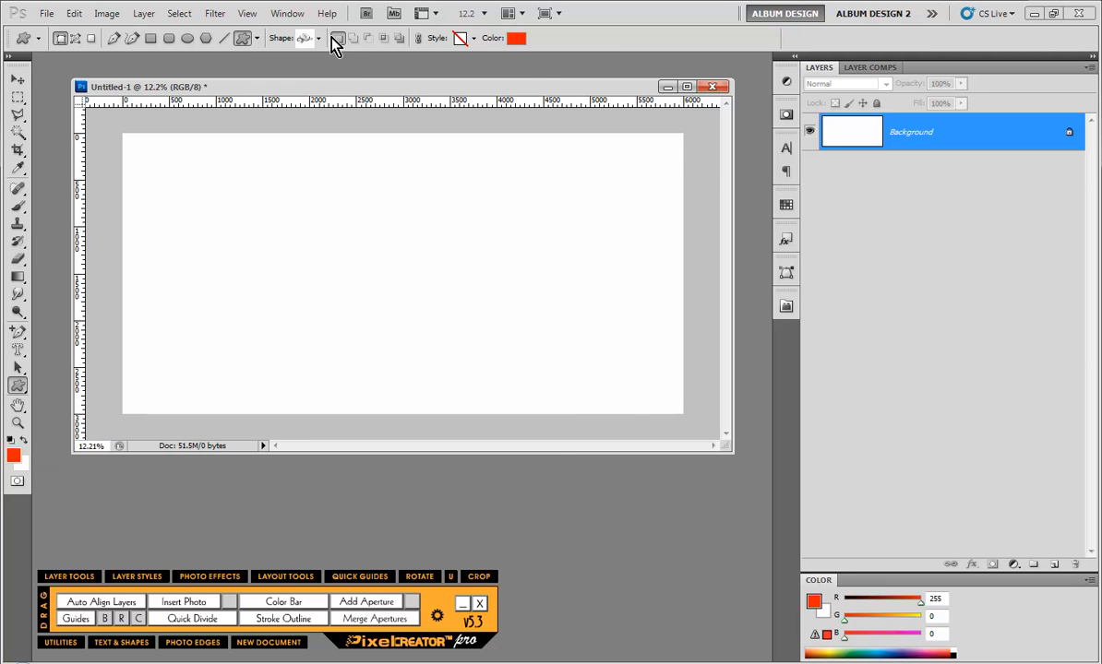
{"action": "left_click", "coordinate": [318, 39]}
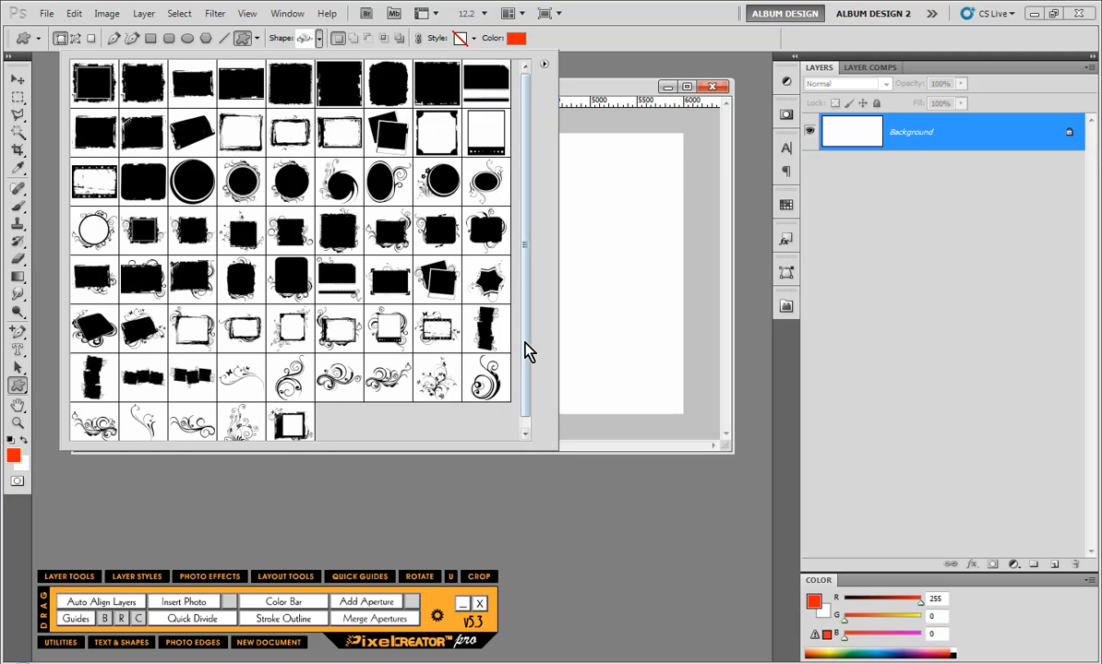
{"action": "left_click_drag", "start_coordinate": [526, 350], "coordinate": [518, 393]}
{"action": "left_click", "coordinate": [275, 427]}
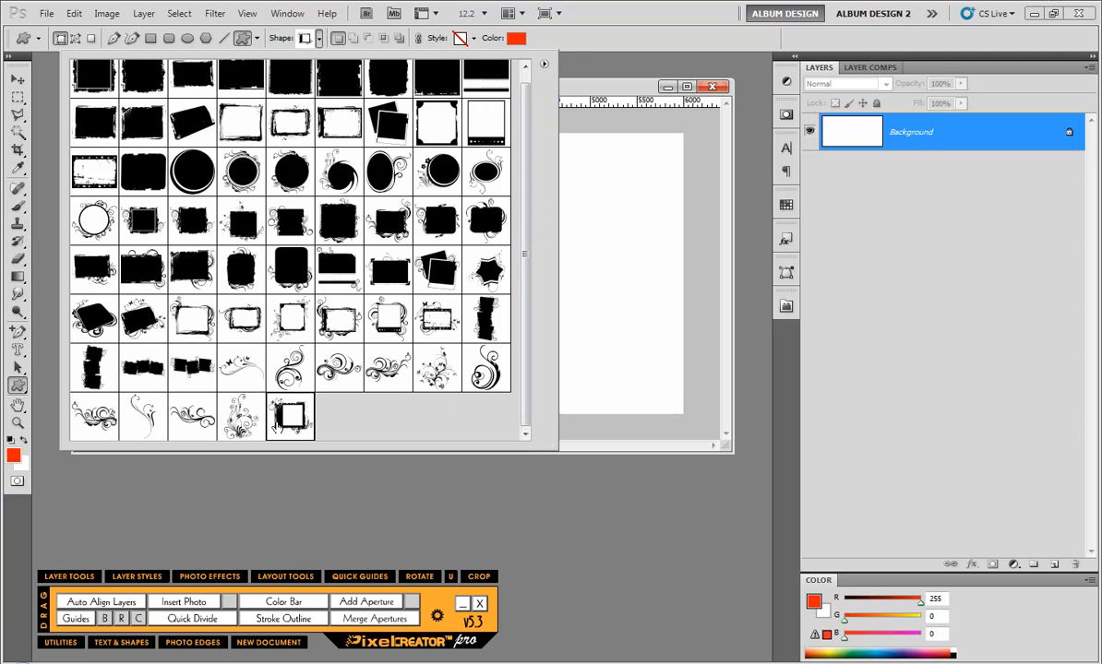
{"action": "left_click", "coordinate": [554, 263]}
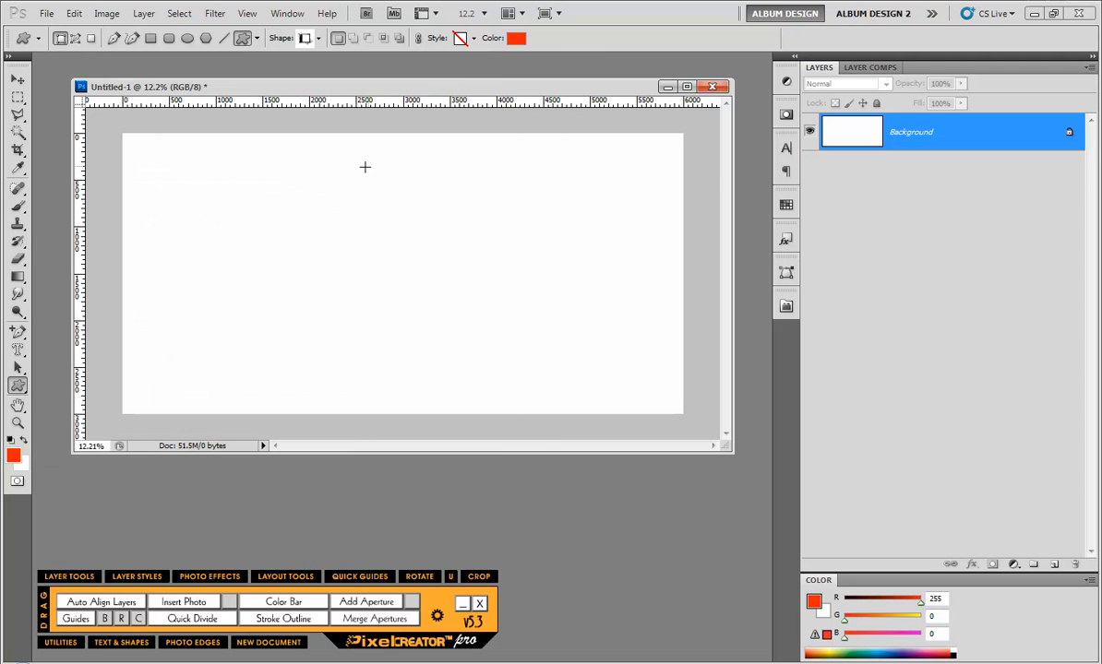
{"action": "left_click_drag", "start_coordinate": [364, 167], "coordinate": [619, 402]}
{"action": "left_click", "coordinate": [18, 80]}
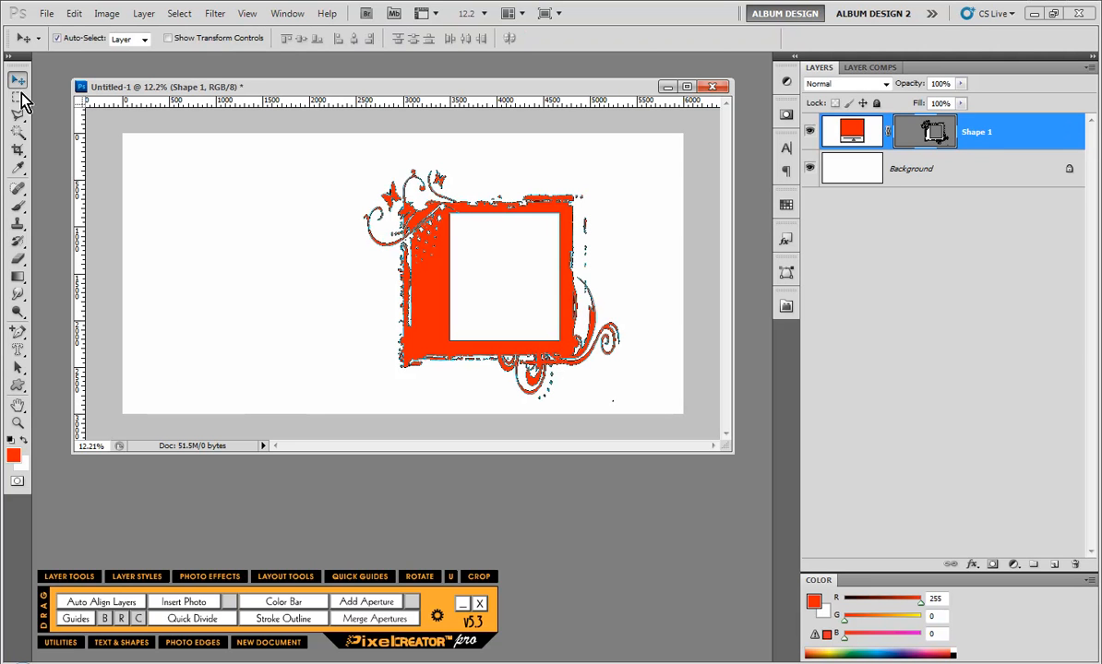
{"action": "left_click", "coordinate": [189, 260]}
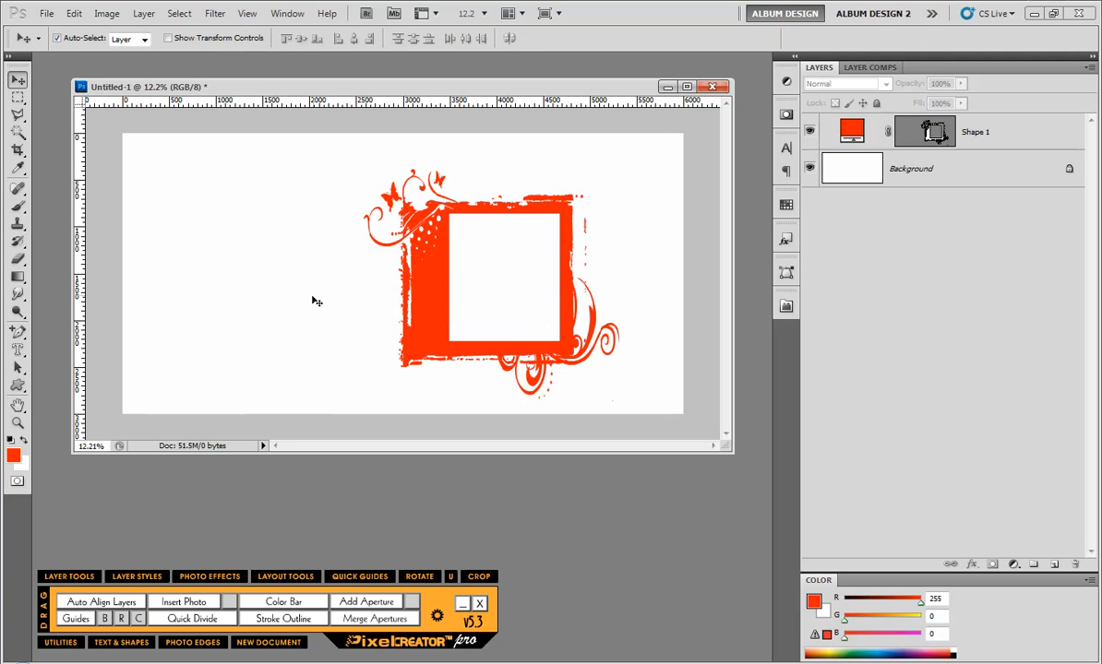